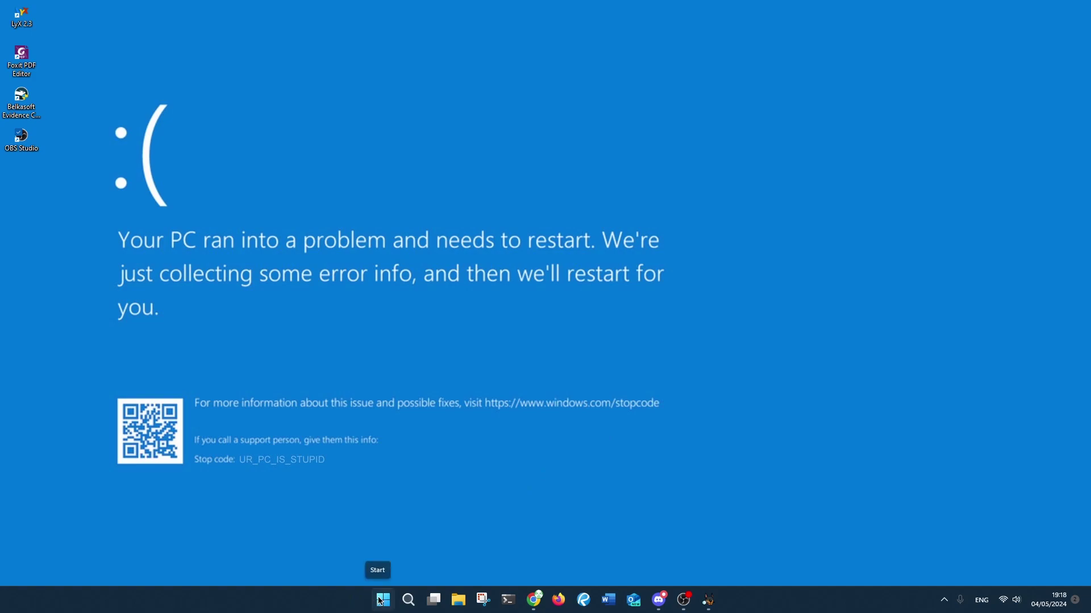
# Step: Launch Excel, create a blank workbook and add two more worksheets to it
pyautogui.click(380, 601)
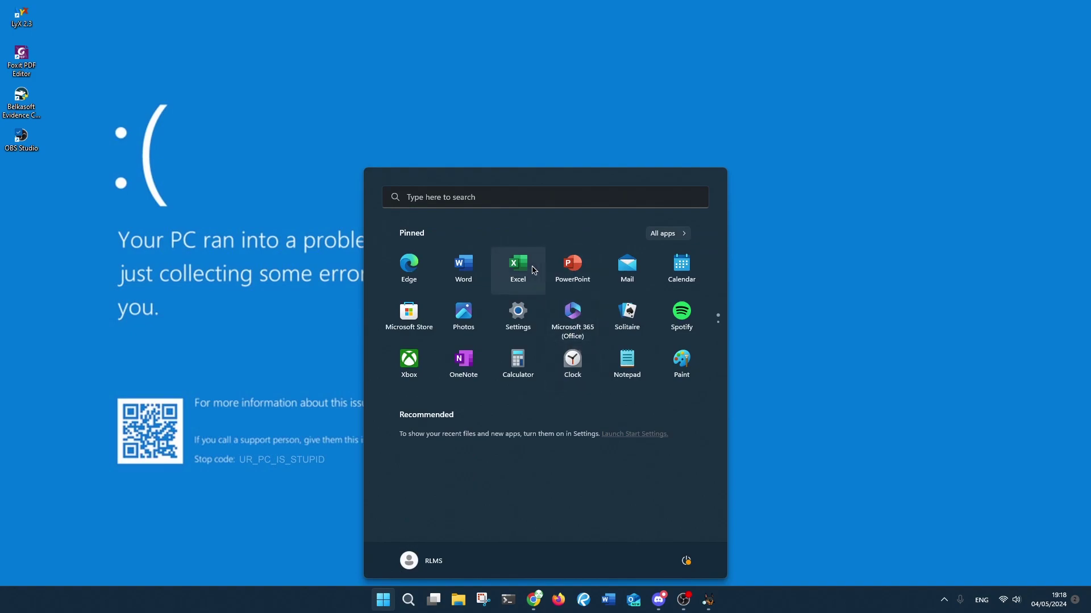
pyautogui.click(534, 271)
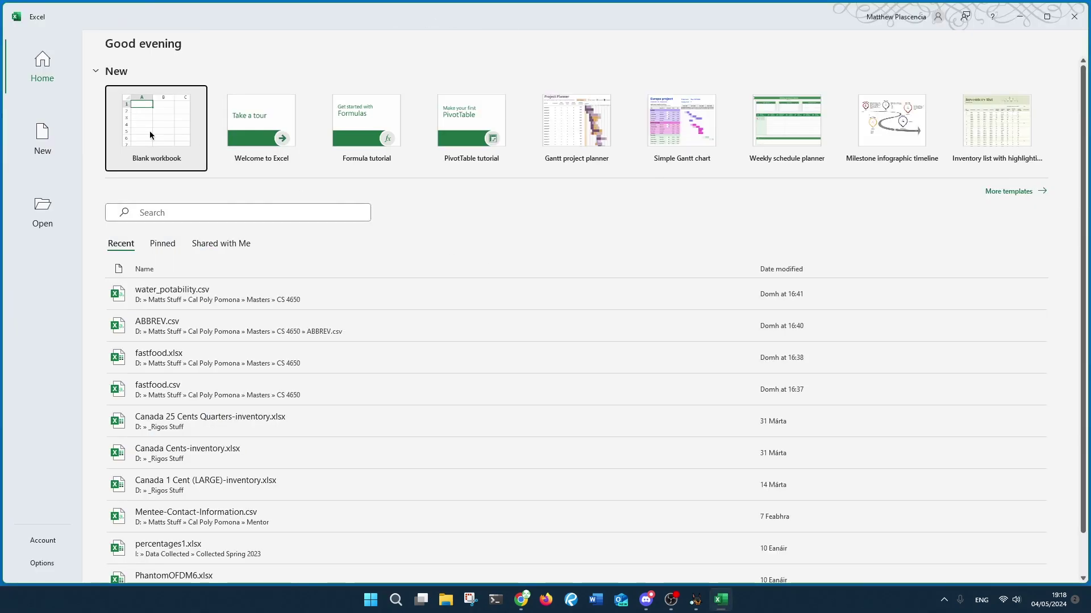
pyautogui.click(130, 95)
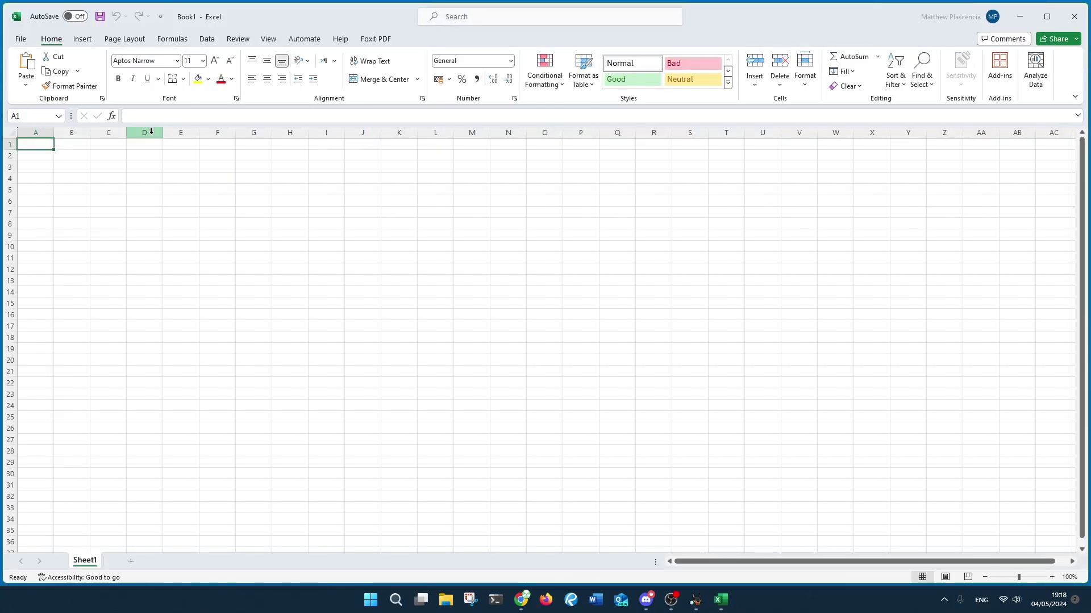
pyautogui.click(132, 561)
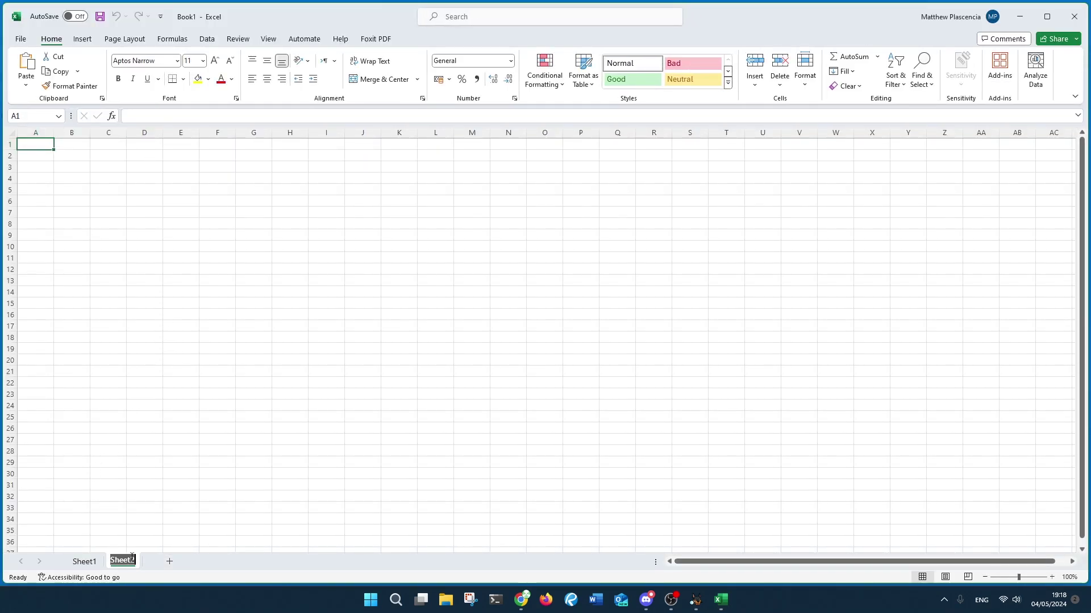
pyautogui.click(165, 561)
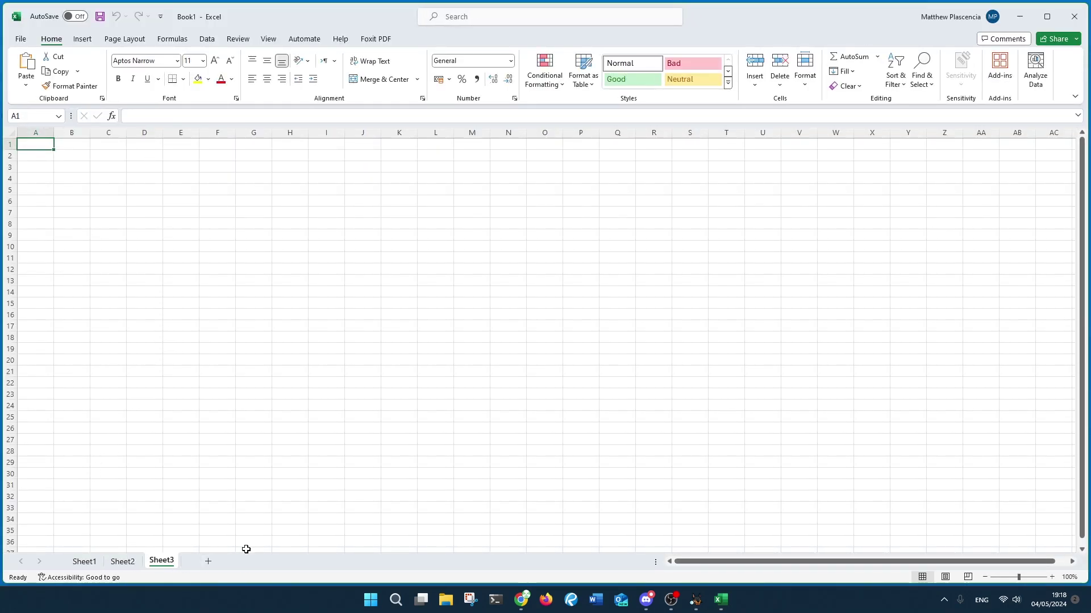
# Step: Select C5:E16 on Sheet1, D4:H17 on Sheet2 and D7:J22 on Sheet3, and close the workbook without saving
pyautogui.click(75, 561)
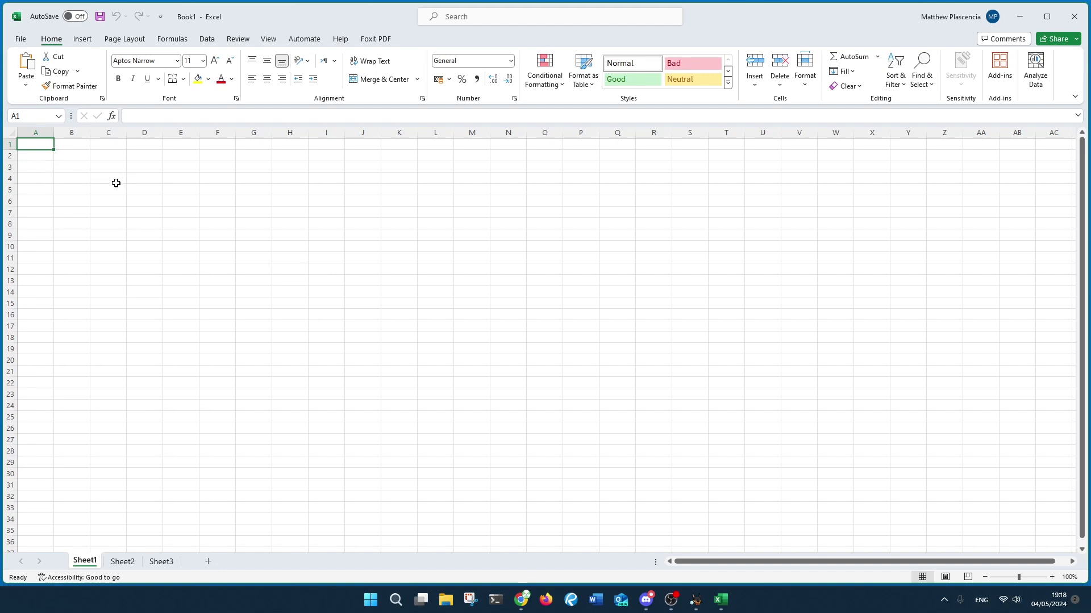
pyautogui.moveTo(113, 188); pyautogui.dragTo(181, 309)
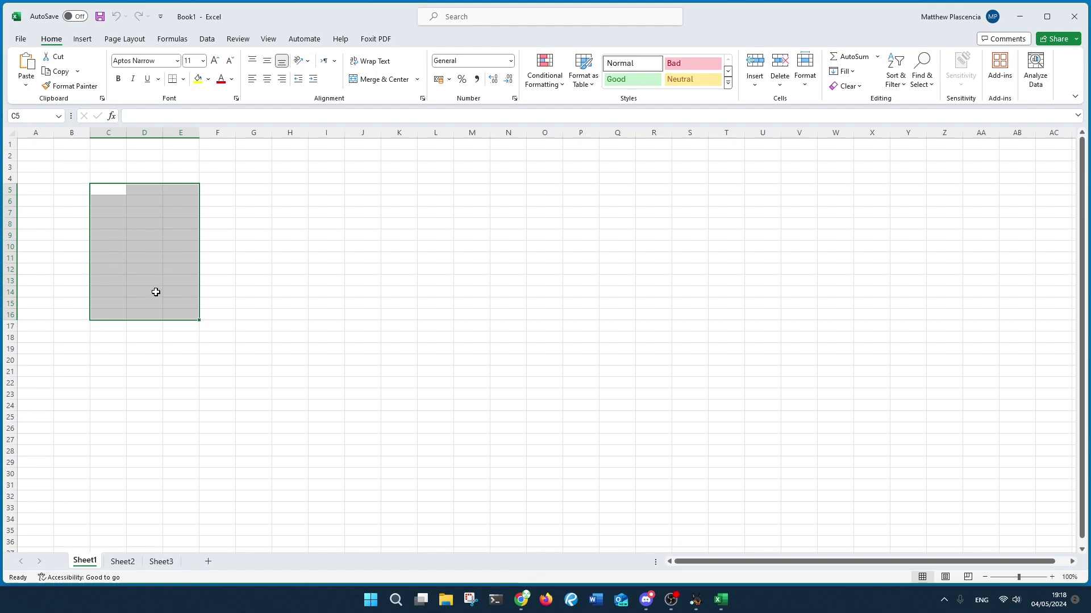
pyautogui.click(121, 562)
pyautogui.moveTo(131, 183); pyautogui.dragTo(294, 331)
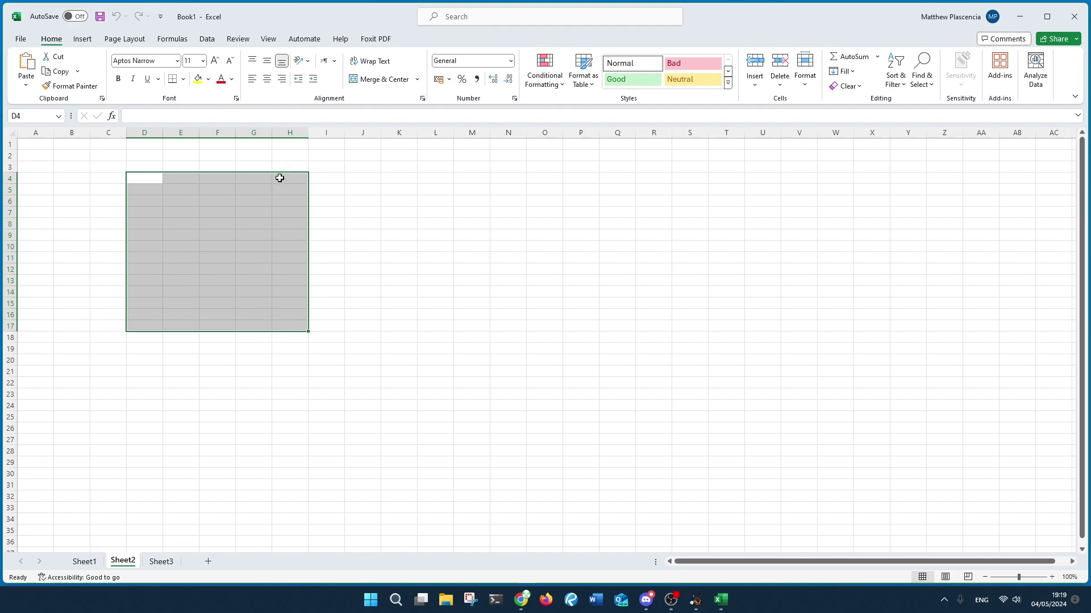
pyautogui.click(162, 561)
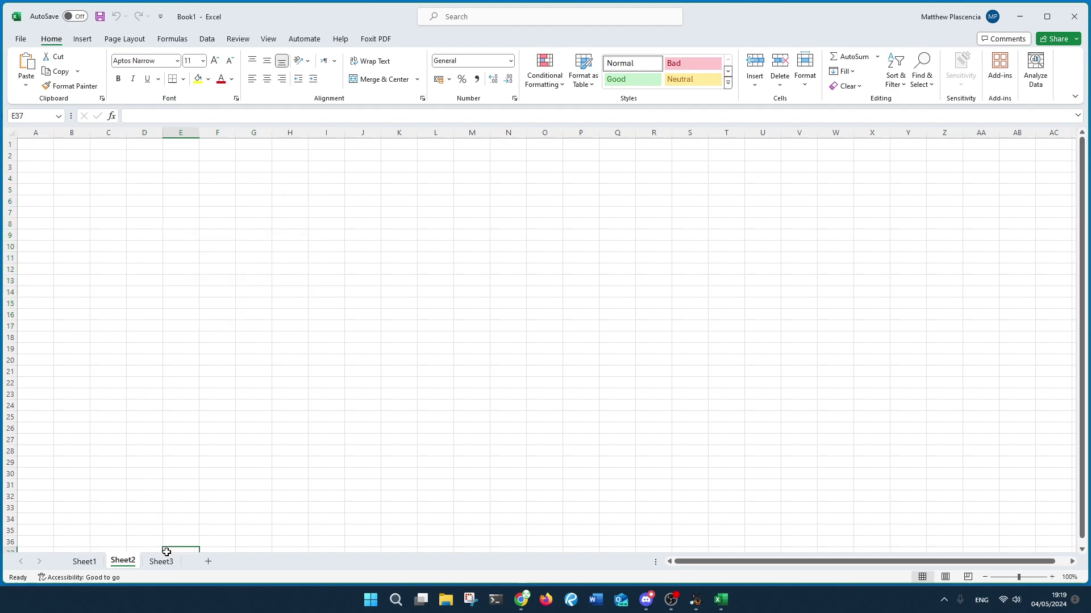
pyautogui.moveTo(150, 214); pyautogui.dragTo(374, 381)
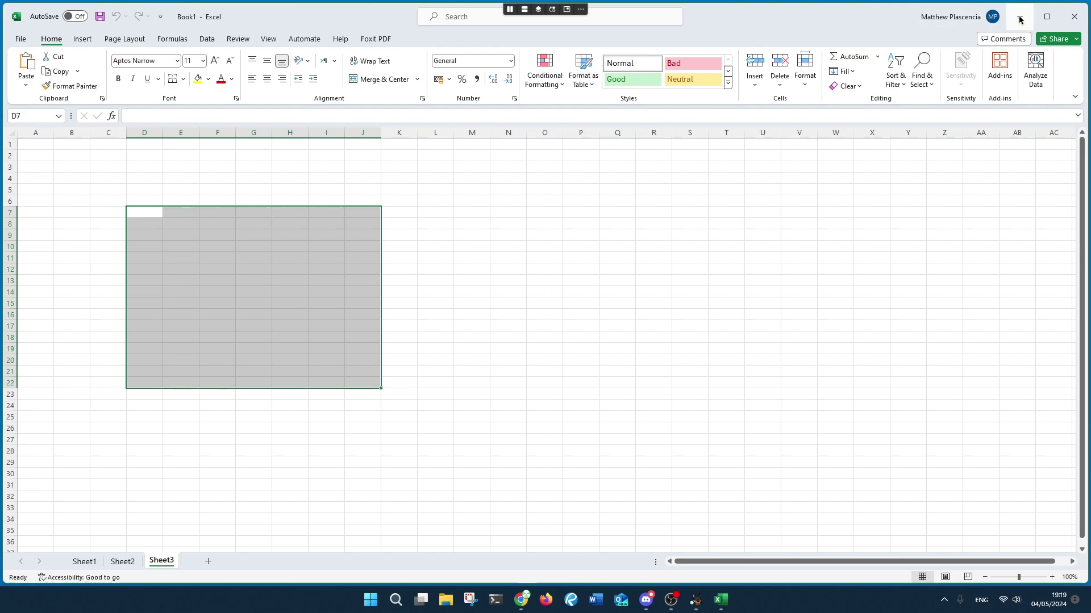
pyautogui.click(1075, 16)
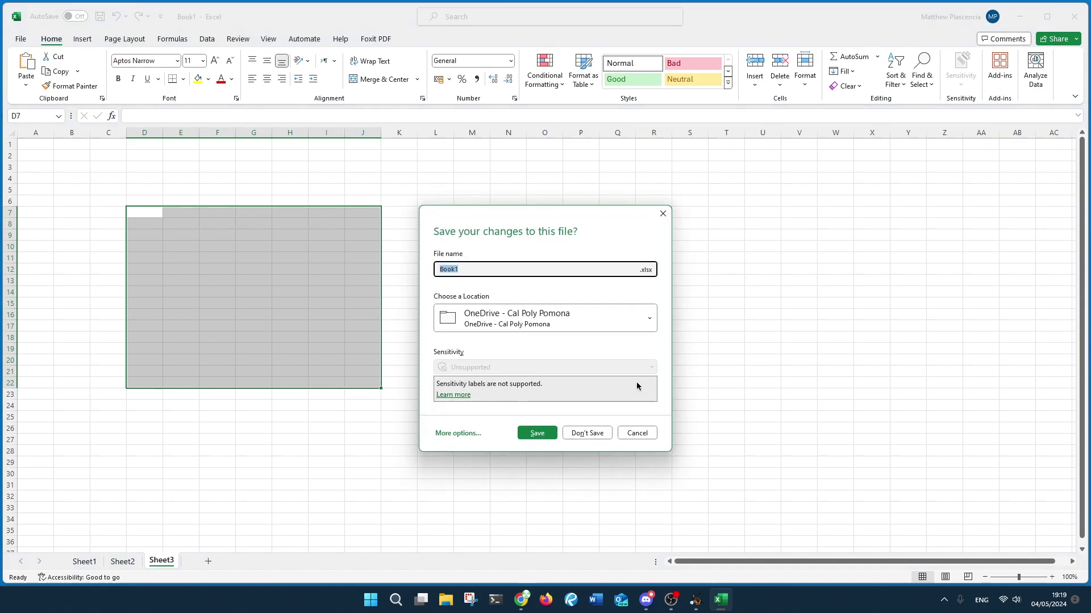
pyautogui.click(591, 438)
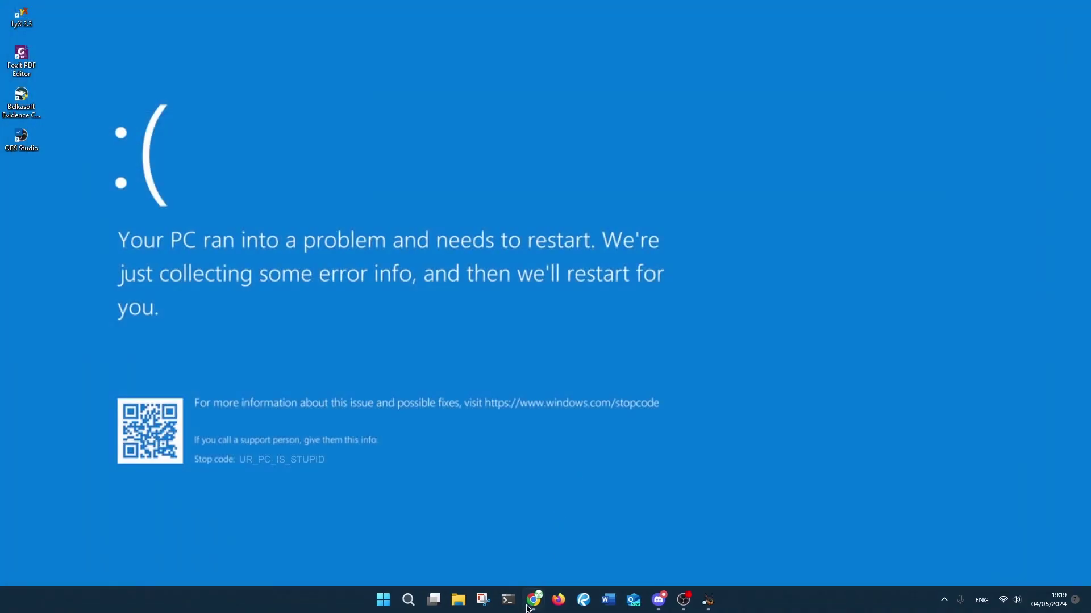
# Step: Switch to Chrome and open the DB Browser for SQLite website from its Bing search results
pyautogui.moveTo(534, 606)
pyautogui.click(593, 539)
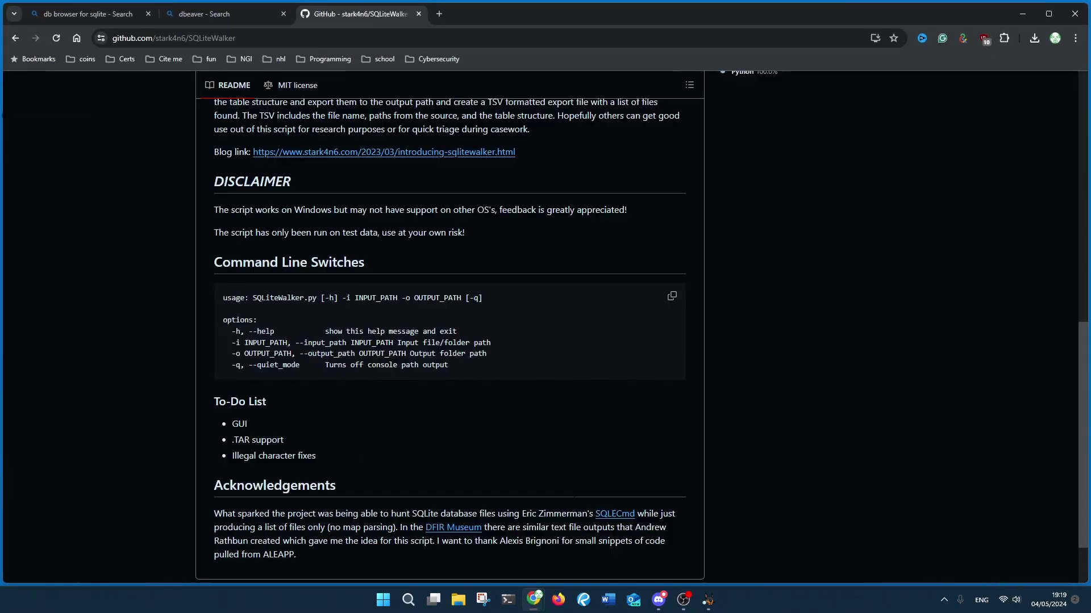
pyautogui.click(114, 11)
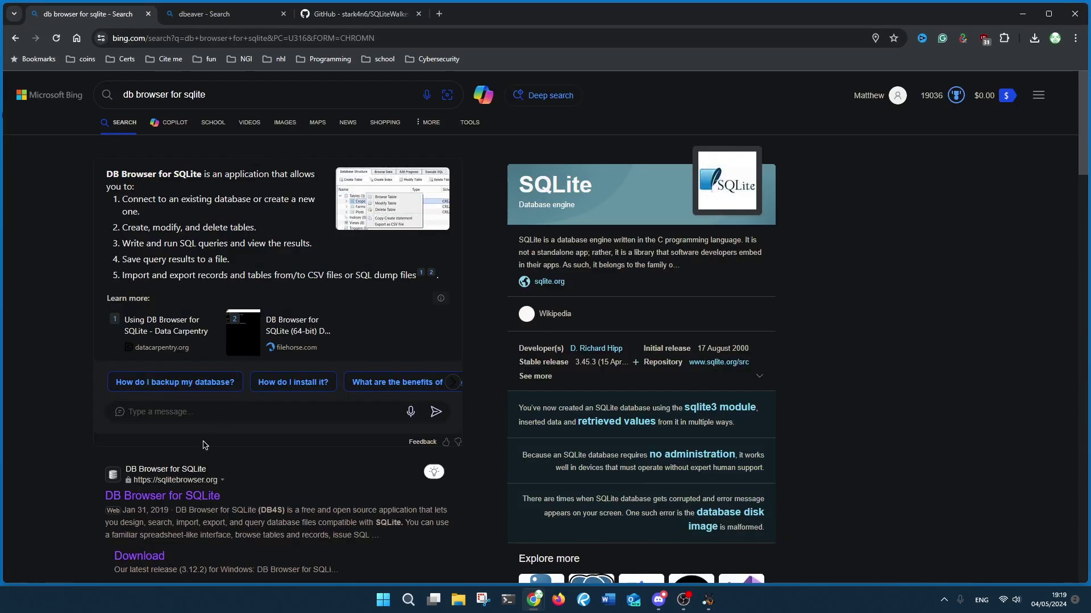
pyautogui.click(212, 498)
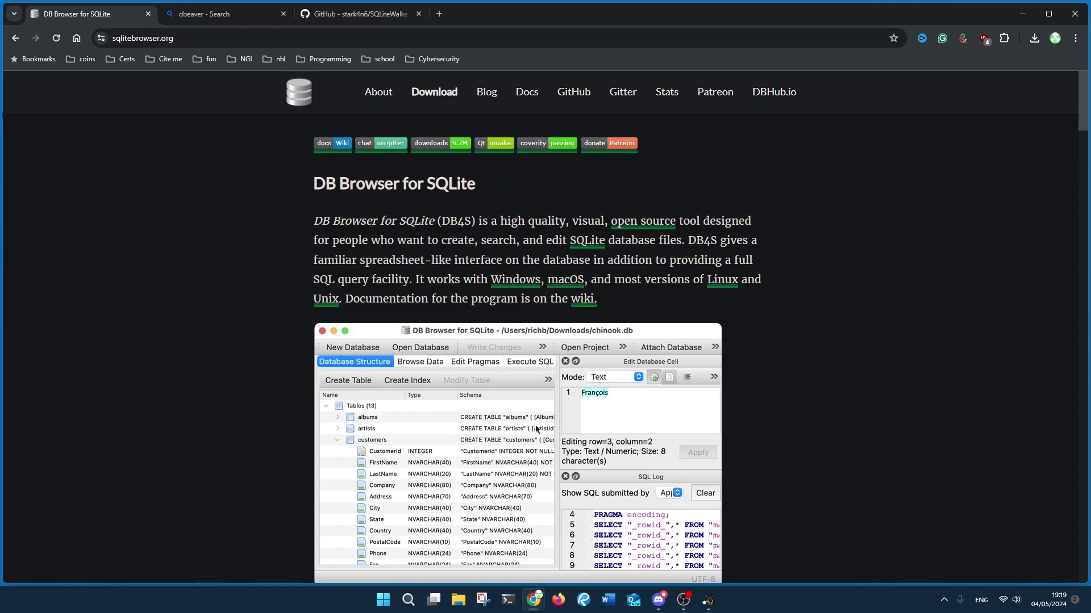
# Step: Open the official release's download page, start downloading the standard installer for 64-bit Windows, and cancel the save
pyautogui.scroll(-2, 619, 449)
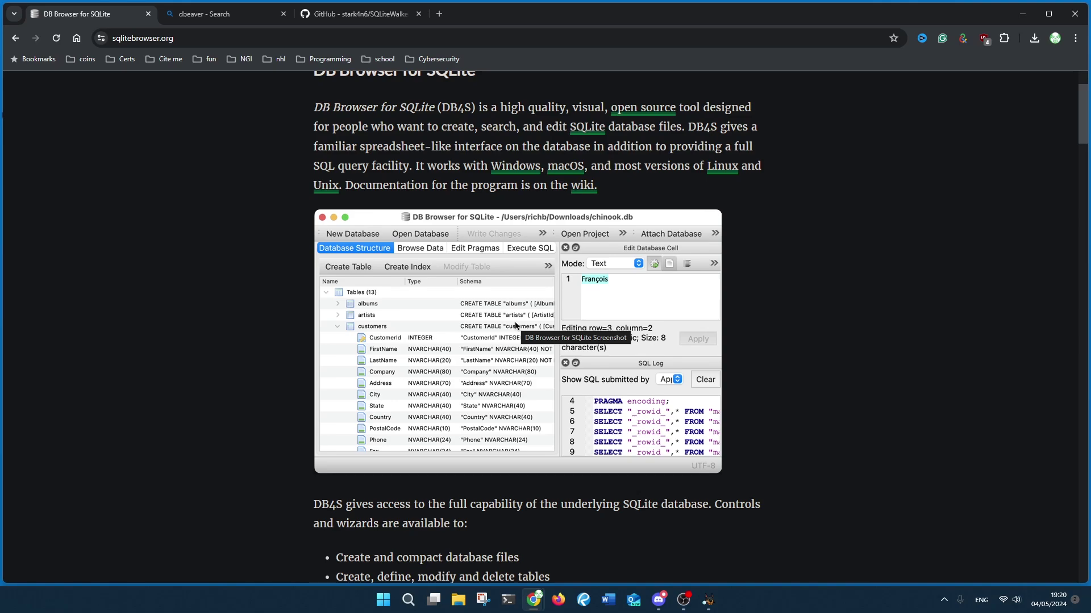
pyautogui.scroll(-6, 516, 325)
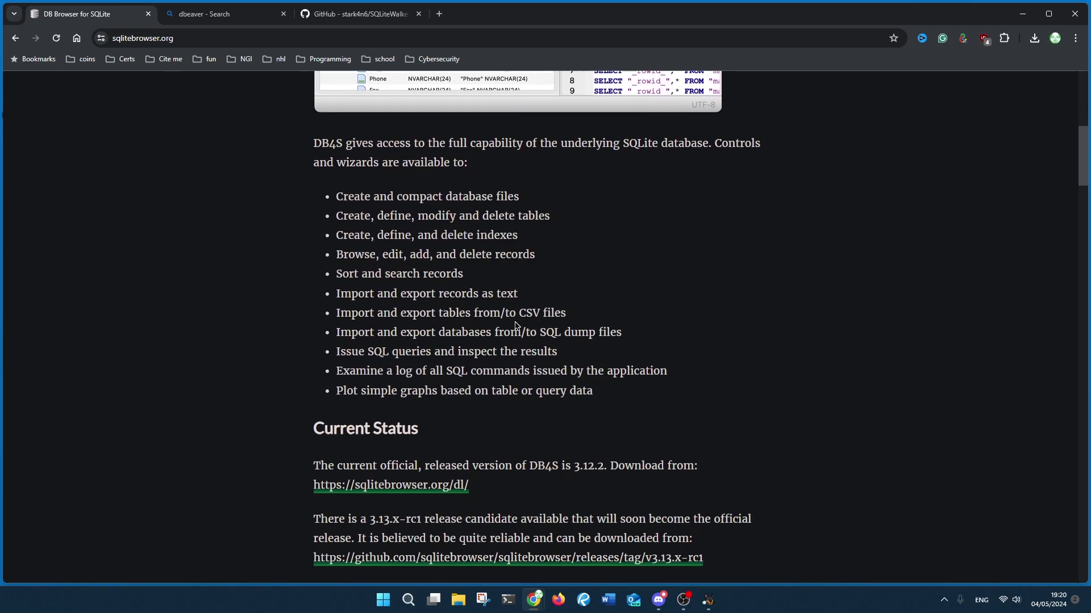
pyautogui.scroll(-4, 515, 325)
pyautogui.scroll(2, 517, 326)
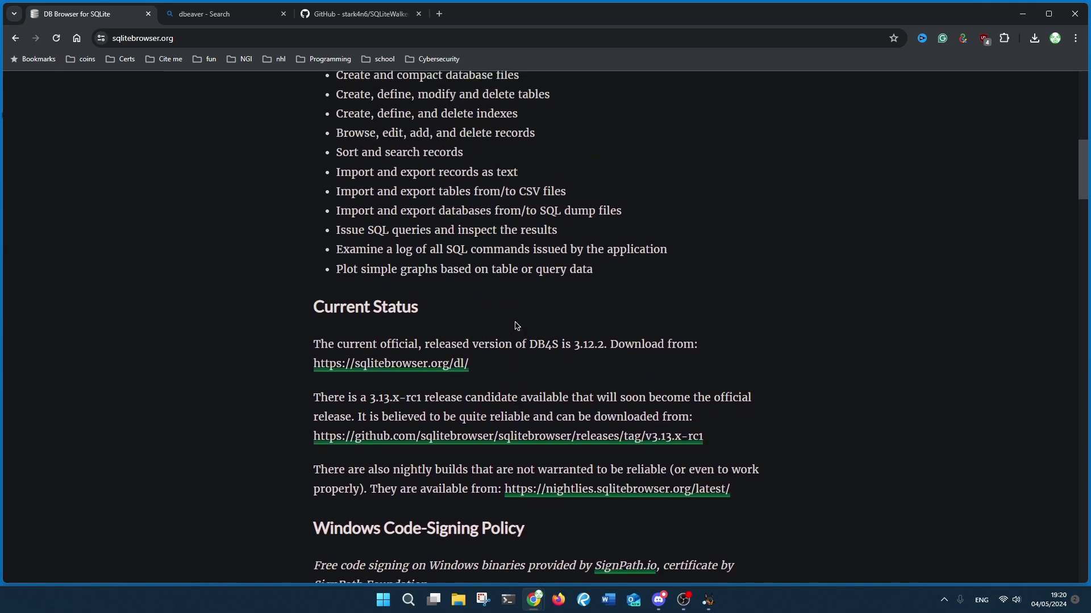
pyautogui.scroll(3, 517, 326)
pyautogui.scroll(-4, 483, 335)
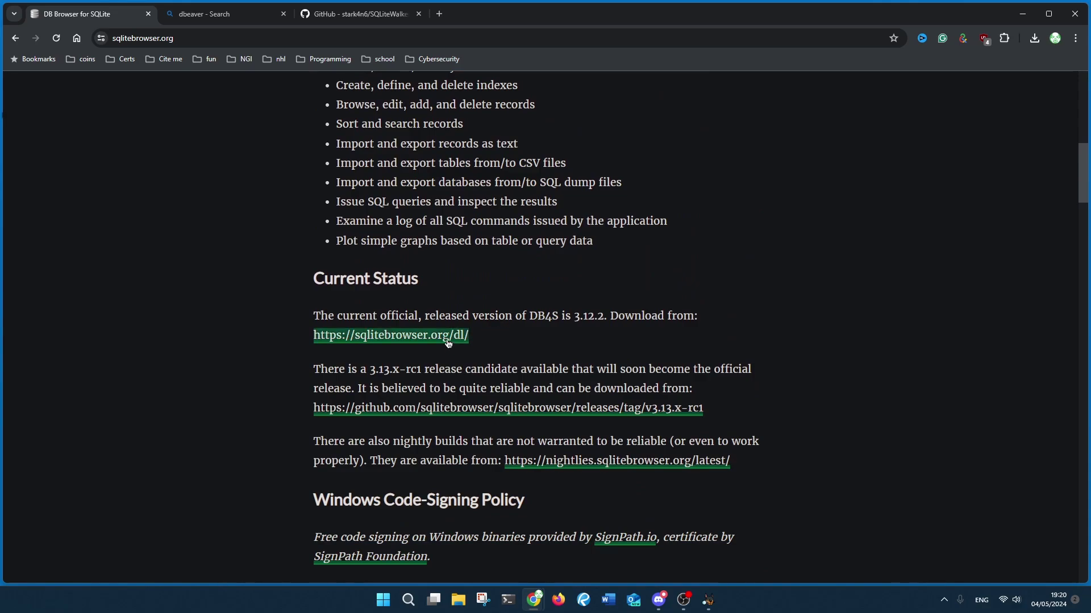
pyautogui.click(442, 338)
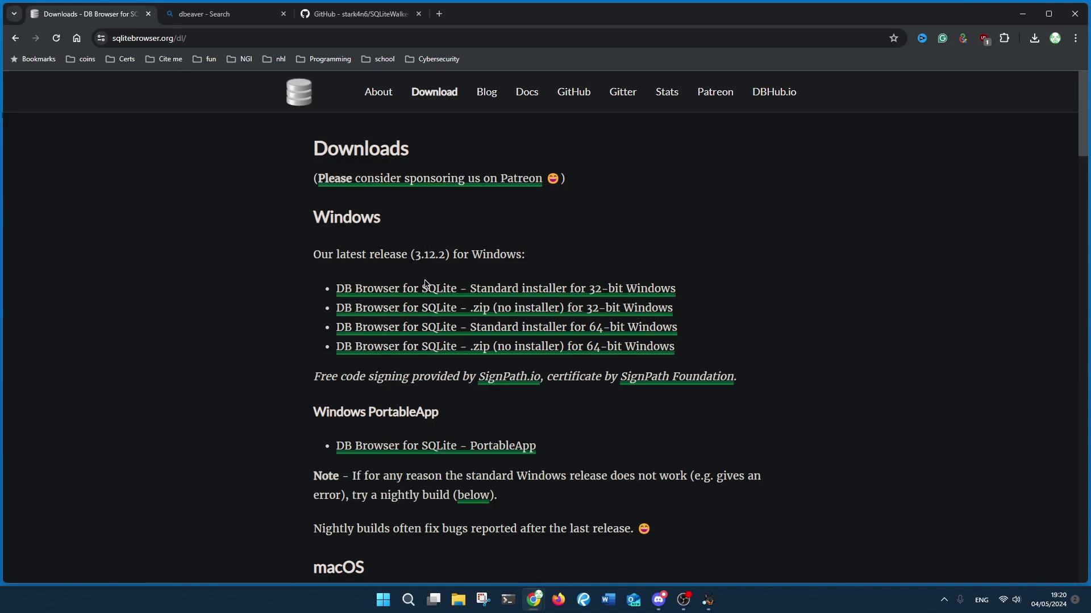
pyautogui.click(476, 329)
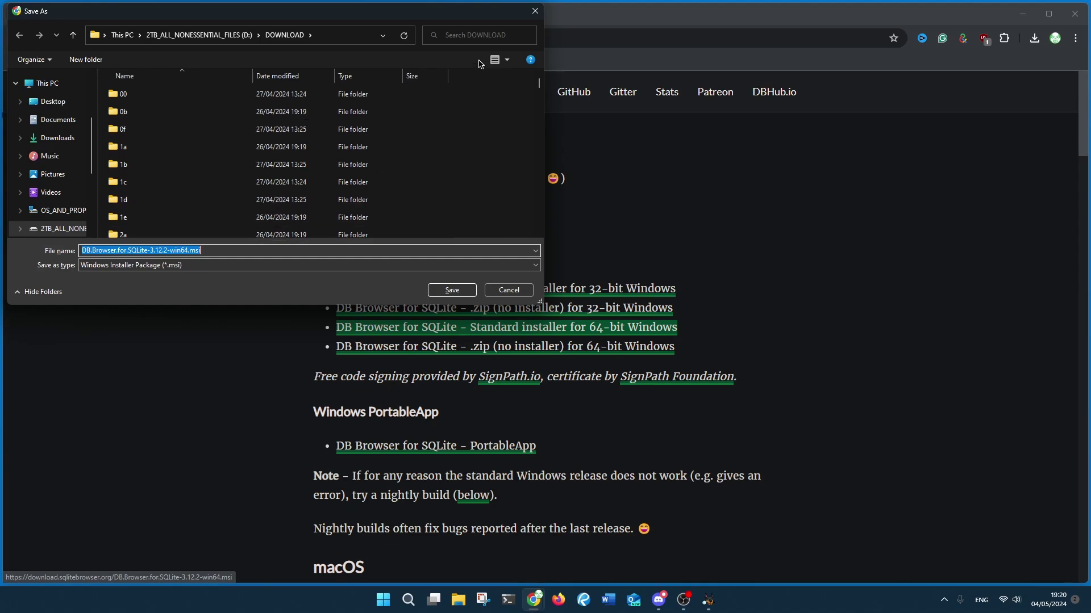
pyautogui.click(534, 12)
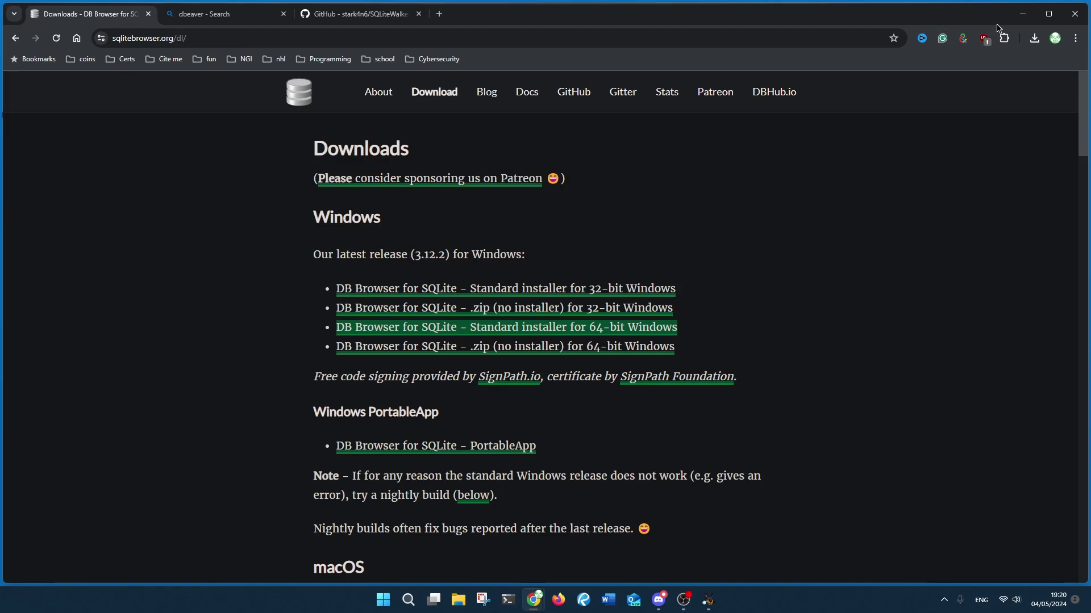
# Step: Minimize the browser, search the installed apps for "db", launch DB Browser (SQLite) and minimize its window
pyautogui.click(532, 599)
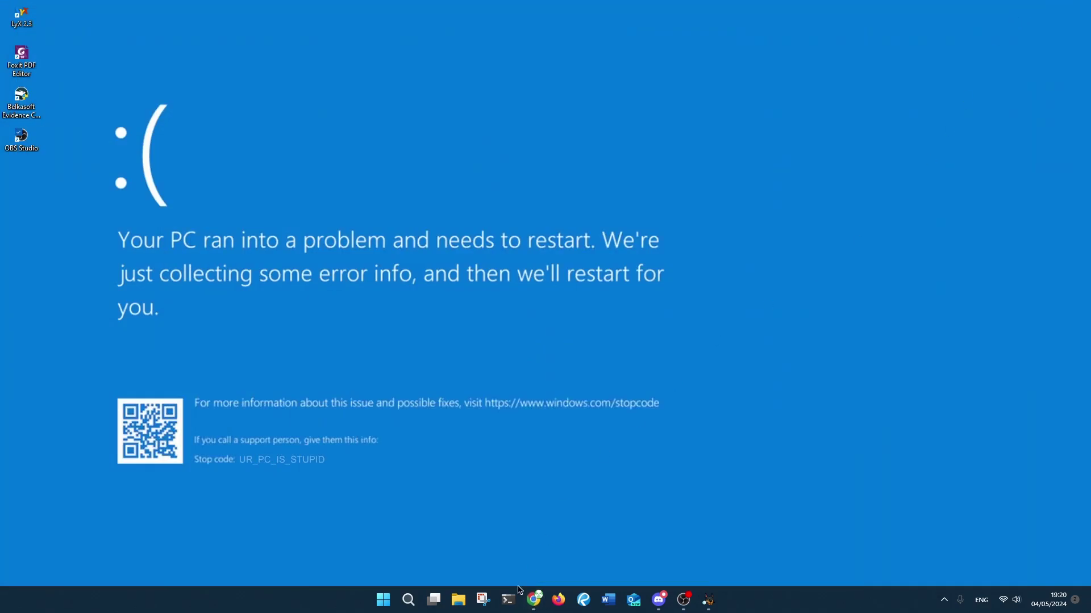
pyautogui.click(384, 600)
pyautogui.click(553, 202)
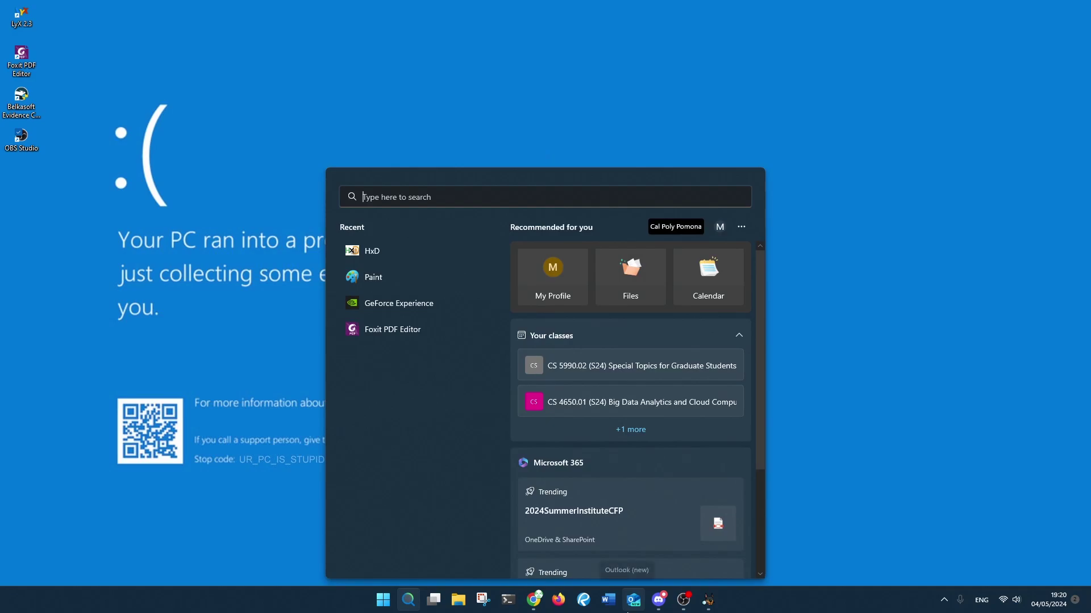
pyautogui.write('dbeaver')
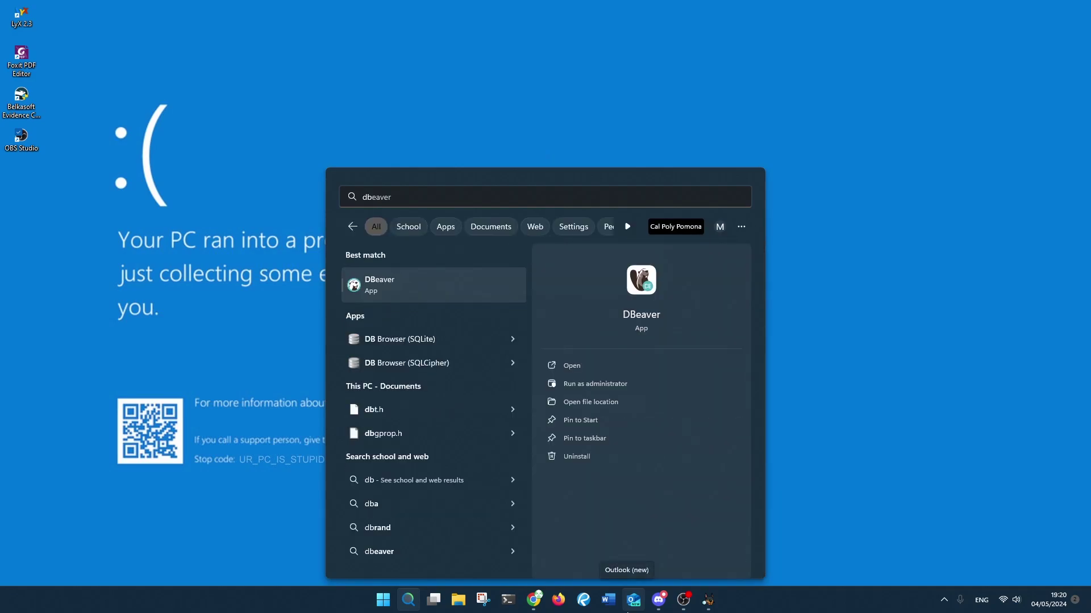
pyautogui.press('Down')
pyautogui.press('Down')
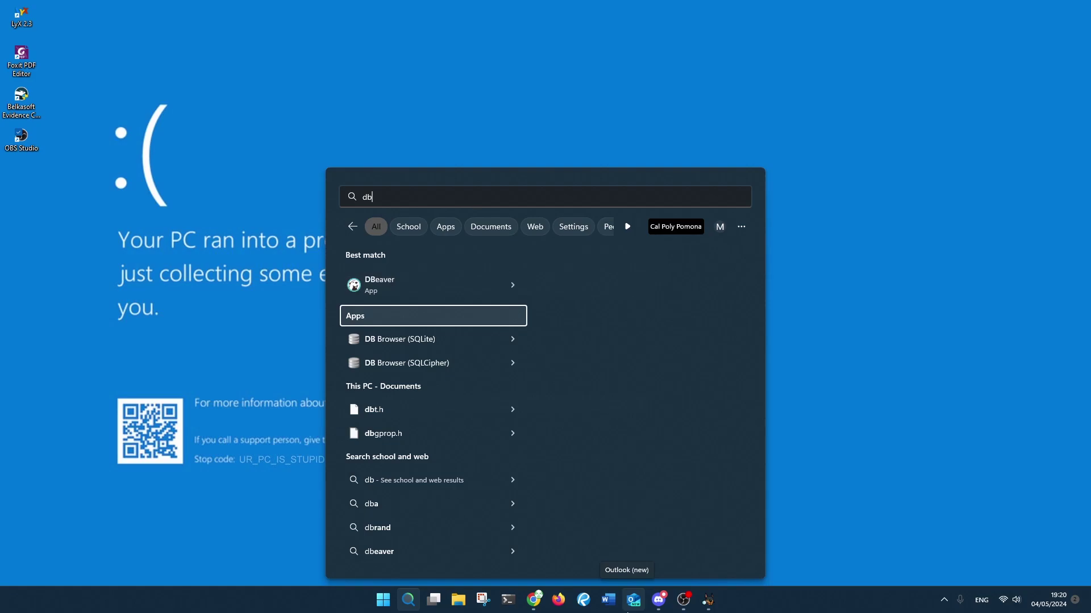
pyautogui.press('Return')
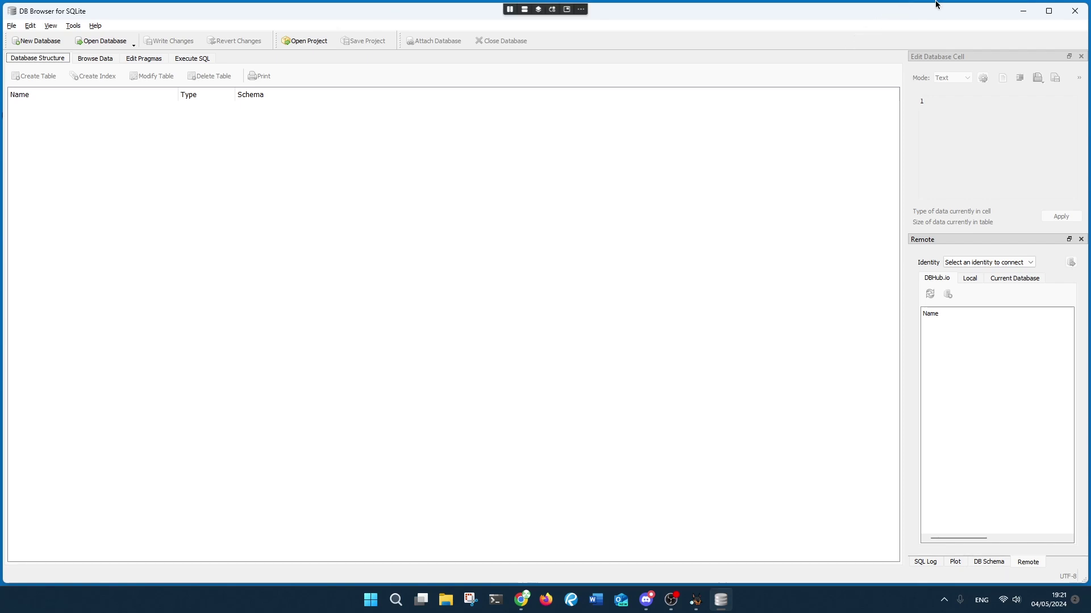
pyautogui.click(1023, 15)
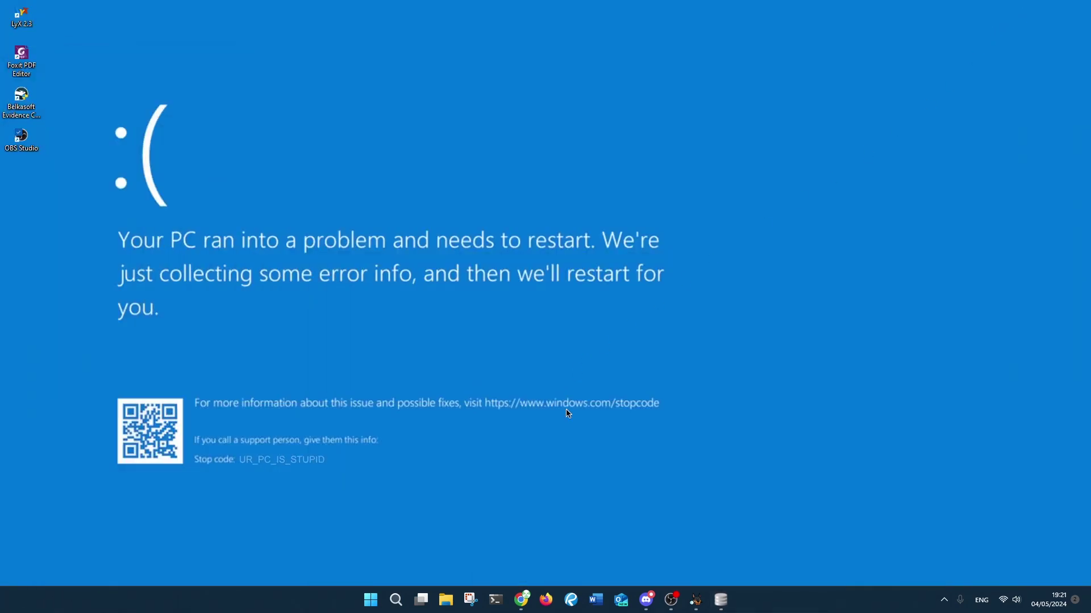
# Step: Switch back to Chrome, open the DBeaver website from its search results and review the Community and PRO feature lists
pyautogui.moveTo(522, 597)
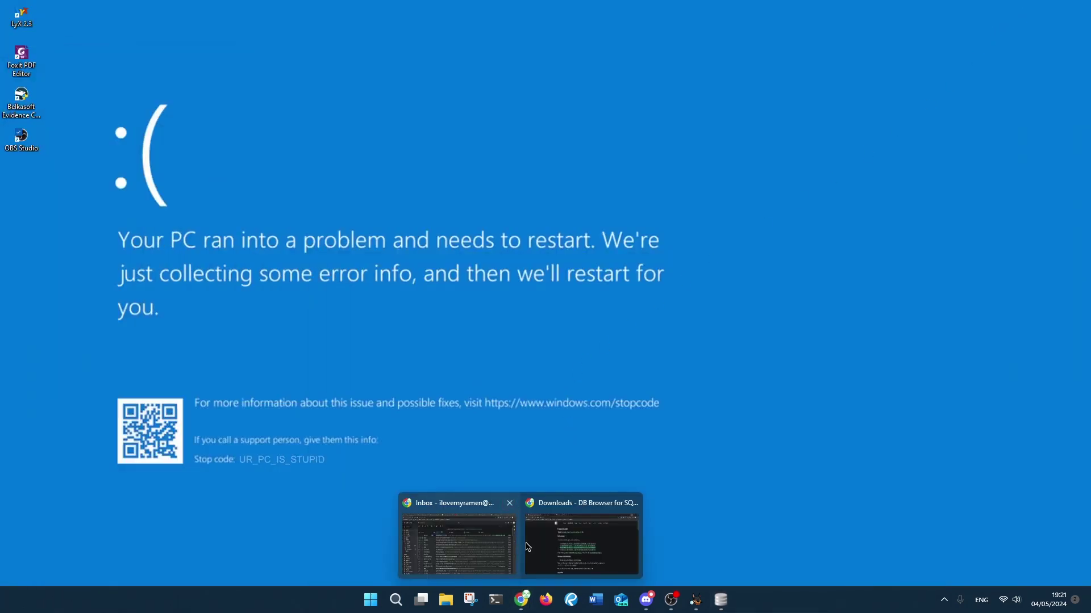
pyautogui.click(597, 539)
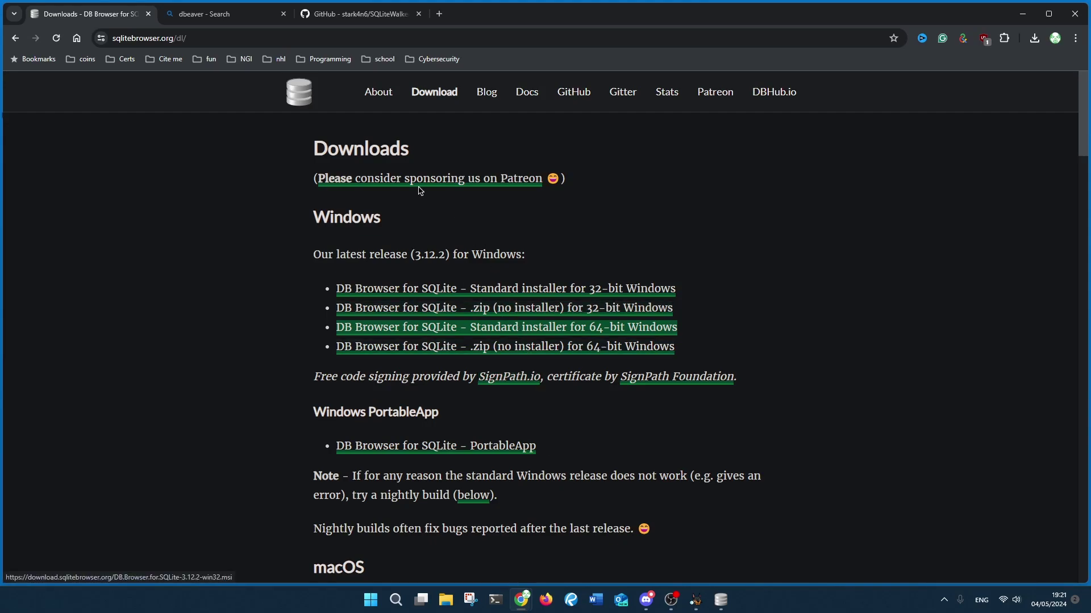
pyautogui.click(247, 18)
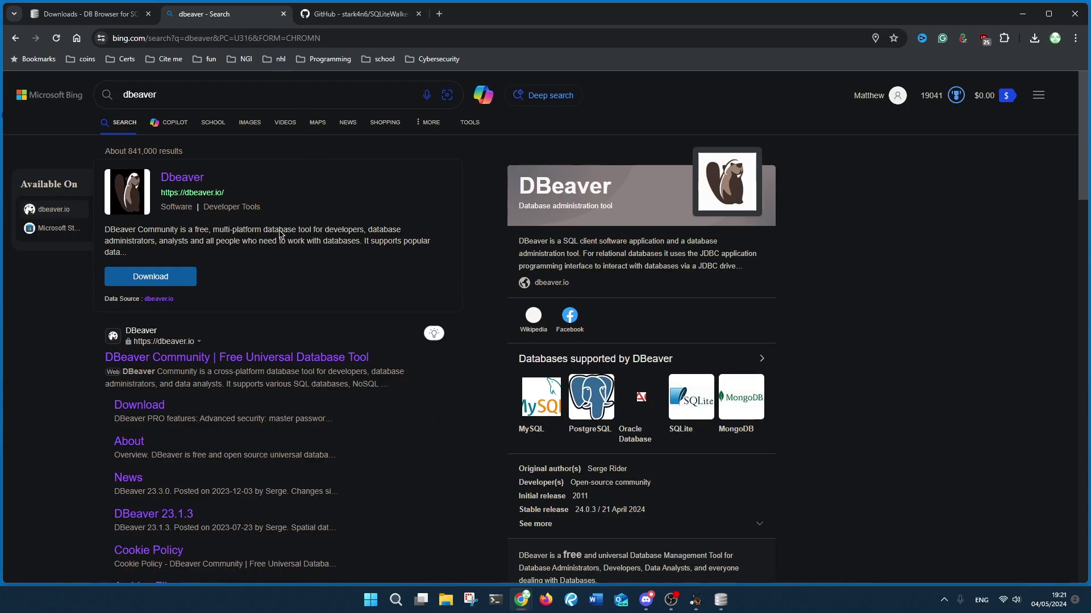
pyautogui.click(205, 180)
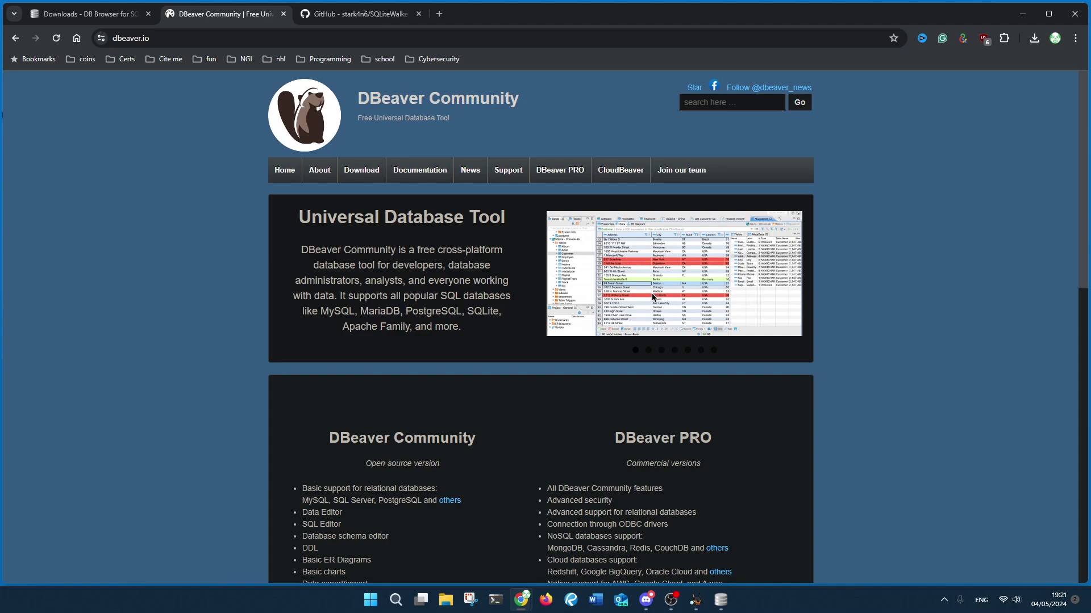
pyautogui.scroll(-2, 653, 340)
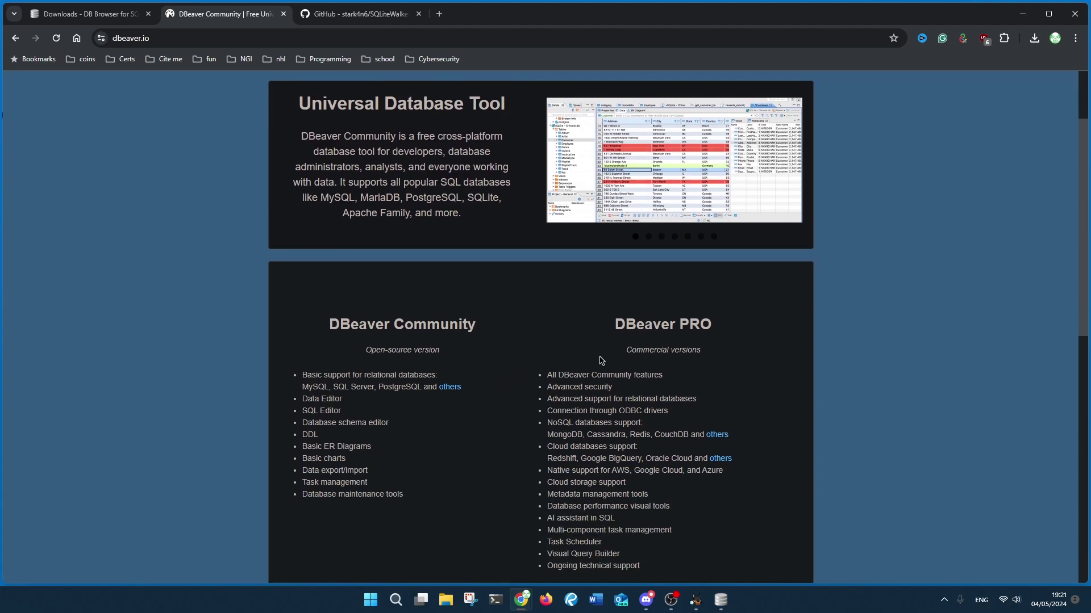
pyautogui.scroll(-4, 603, 357)
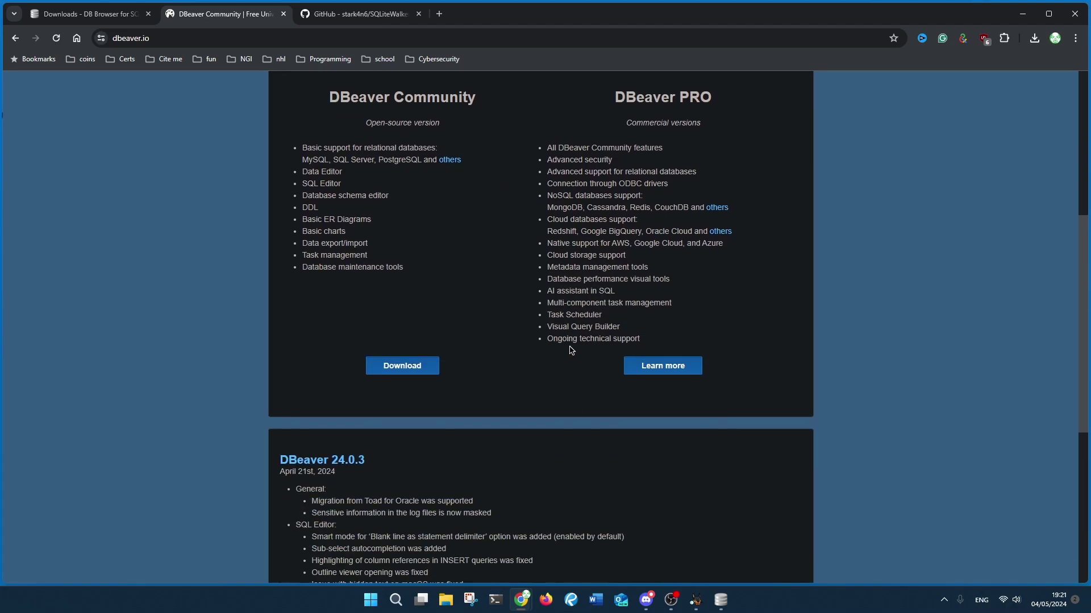
pyautogui.scroll(2, 520, 343)
pyautogui.scroll(1, 522, 344)
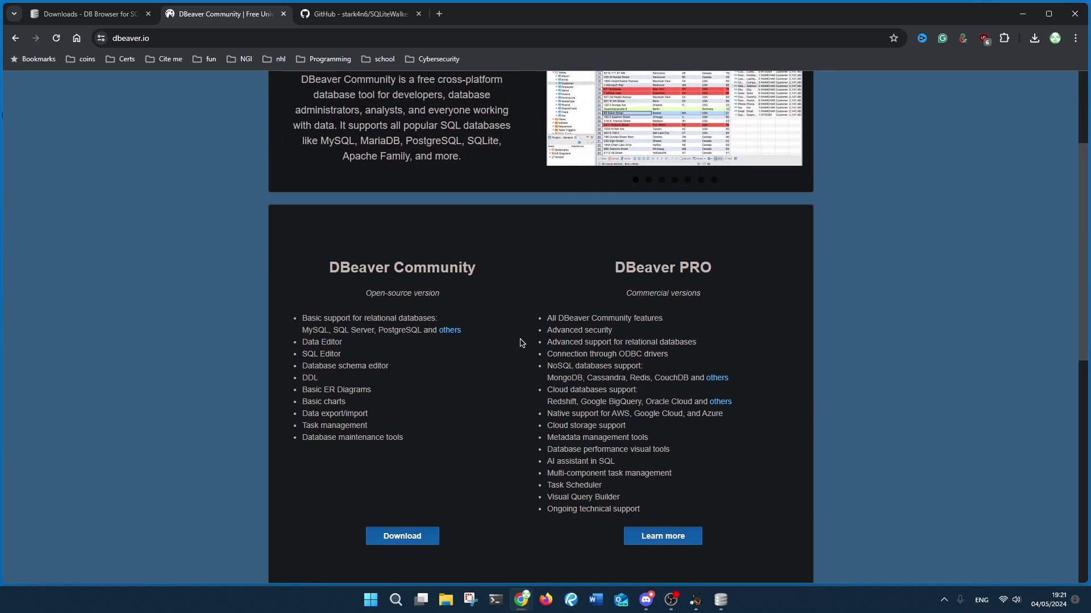
# Step: Switch to the SQLiteWalker GitHub page, review the repository overview and highlight the first contributor's entry
pyautogui.scroll(3, 520, 343)
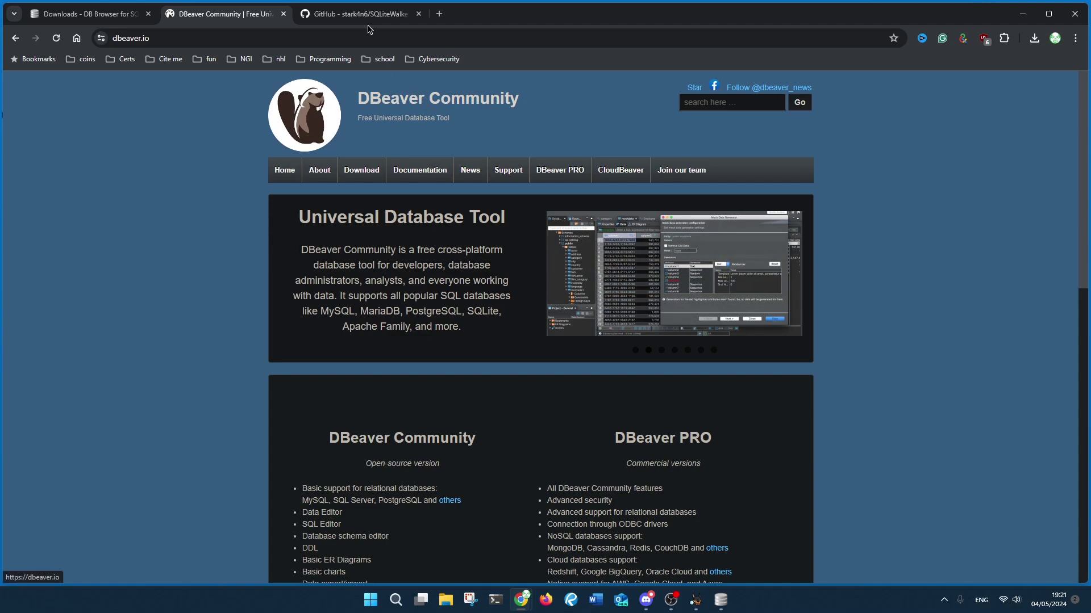
pyautogui.click(330, 17)
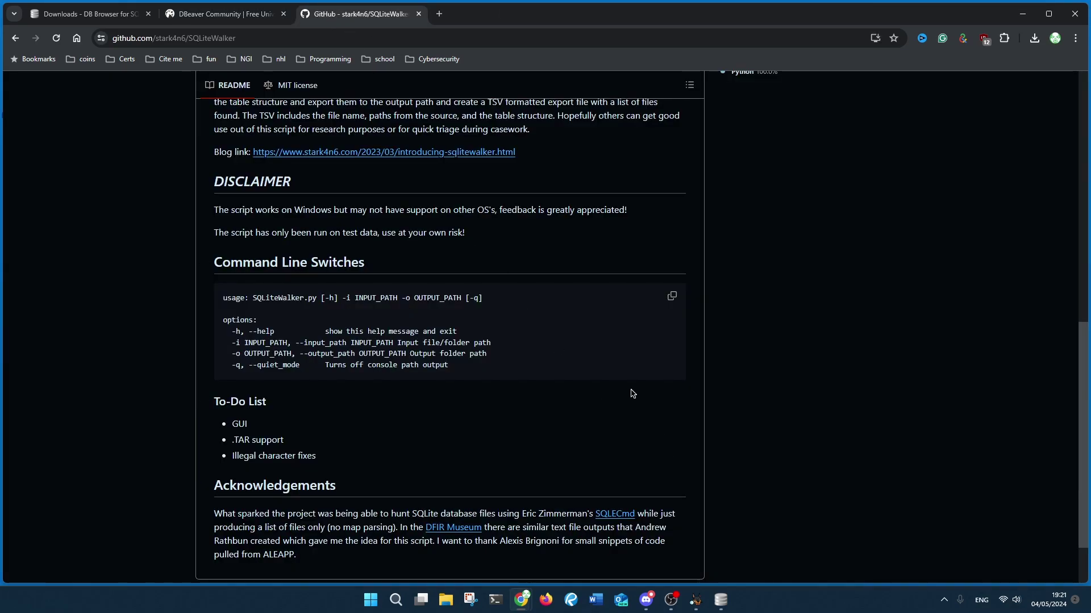
pyautogui.scroll(5, 479, 187)
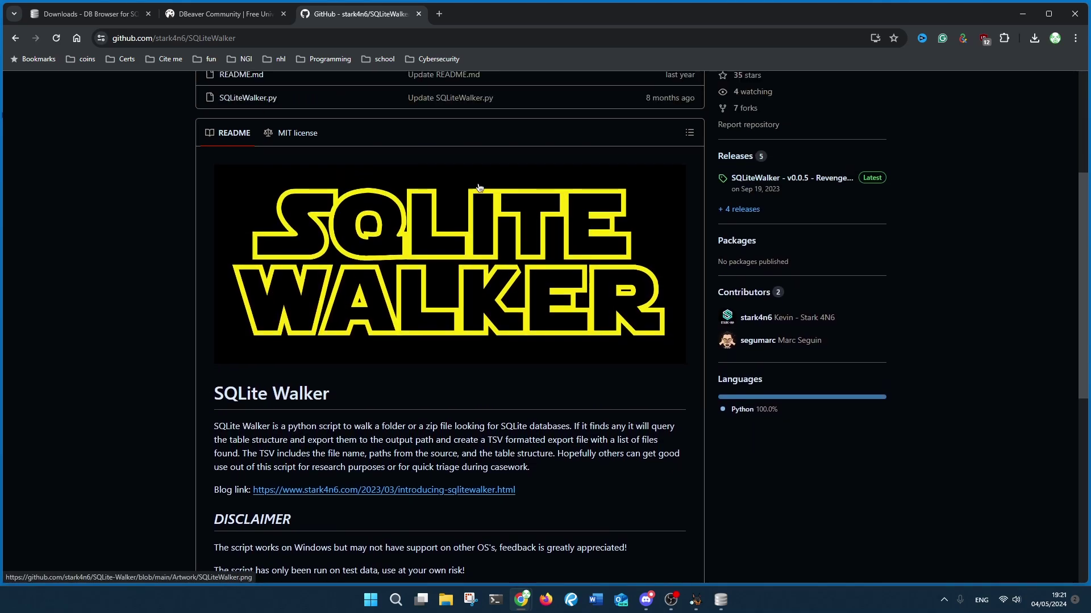
pyautogui.scroll(3, 479, 187)
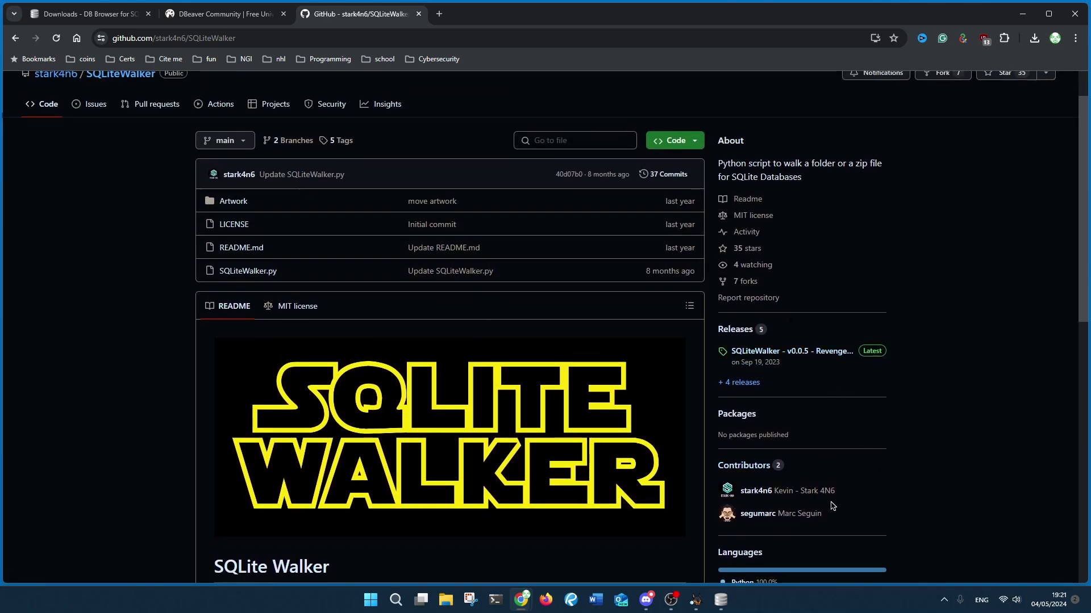
pyautogui.moveTo(836, 491); pyautogui.dragTo(742, 503)
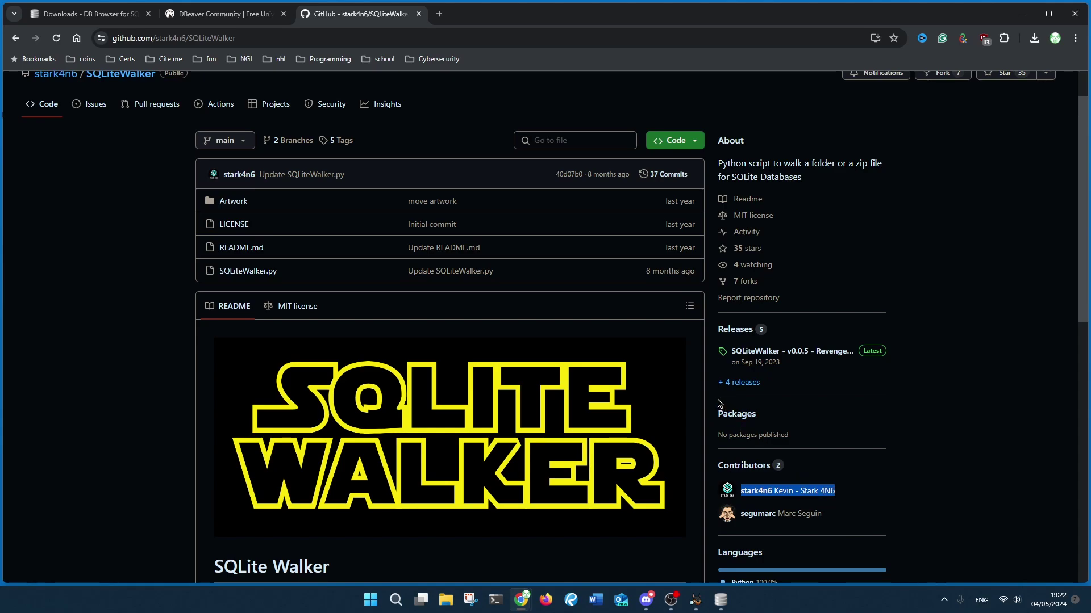
# Step: Read the SQLite Walker README's description, disclaimer, command line switches and to-do list
pyautogui.scroll(-2, 694, 367)
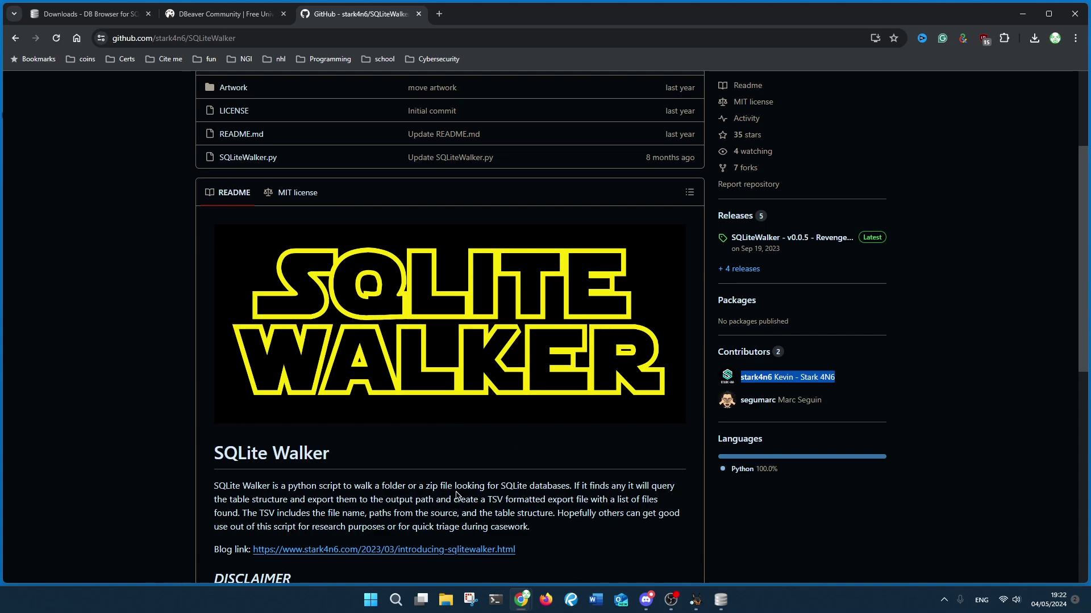
pyautogui.scroll(-2, 452, 485)
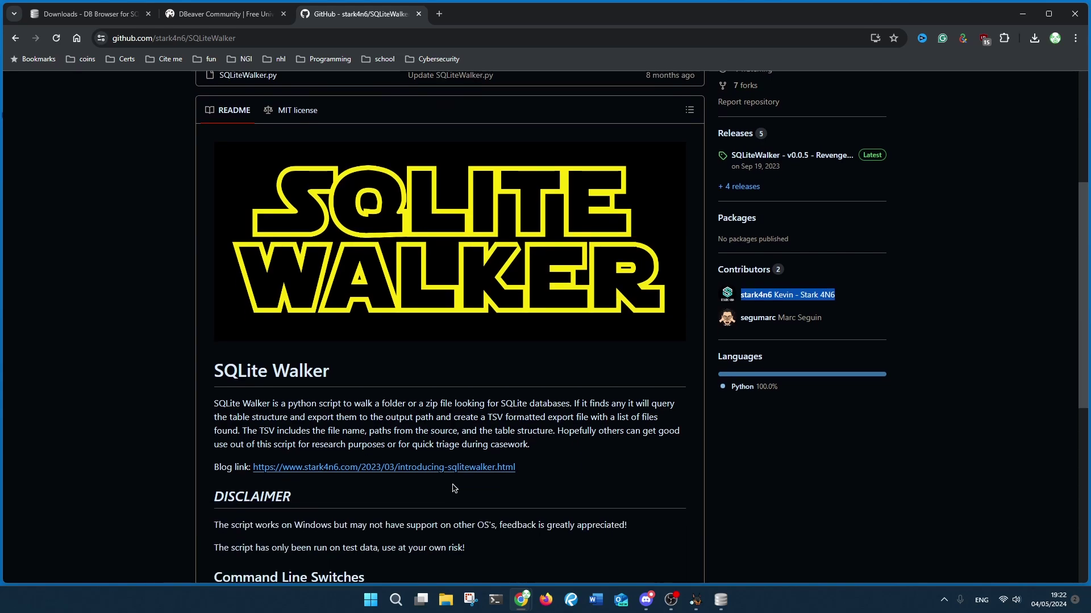
pyautogui.scroll(-2, 452, 485)
pyautogui.scroll(2, 449, 472)
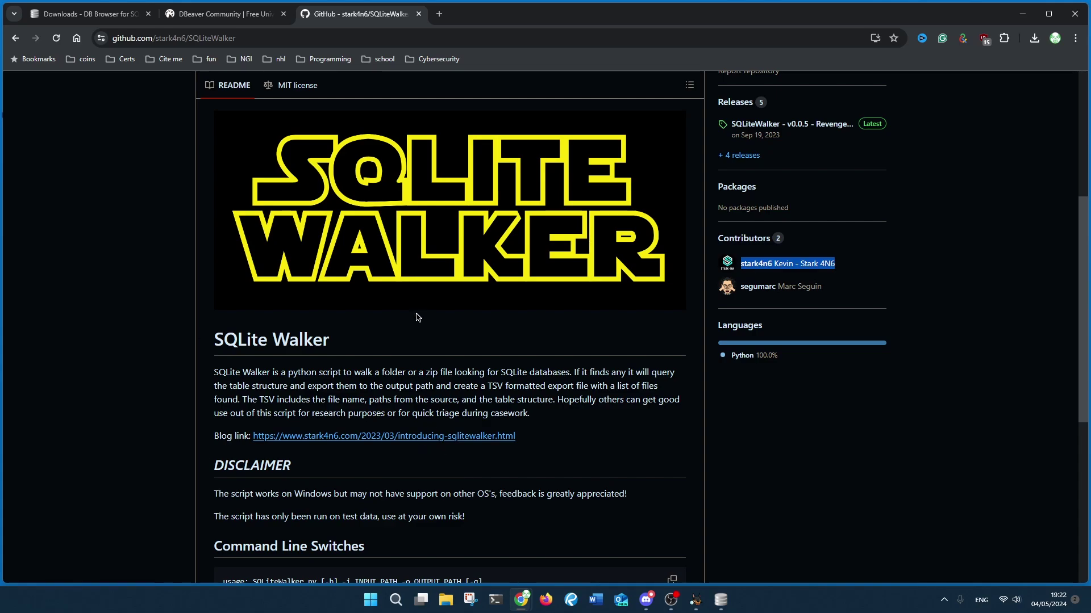
pyautogui.scroll(-1, 441, 553)
pyautogui.scroll(-3, 410, 506)
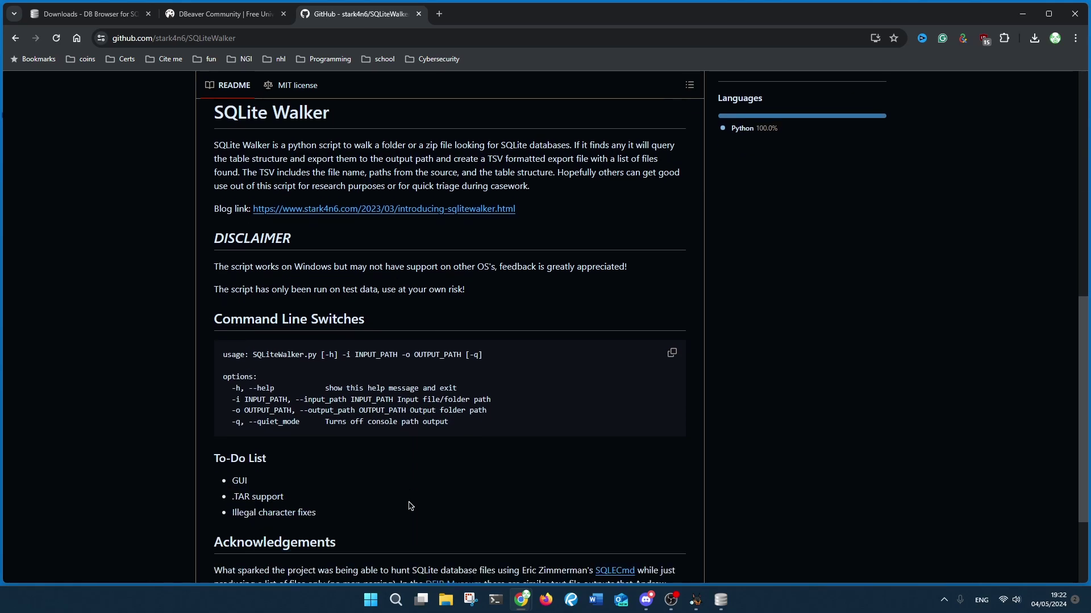
pyautogui.scroll(3, 409, 513)
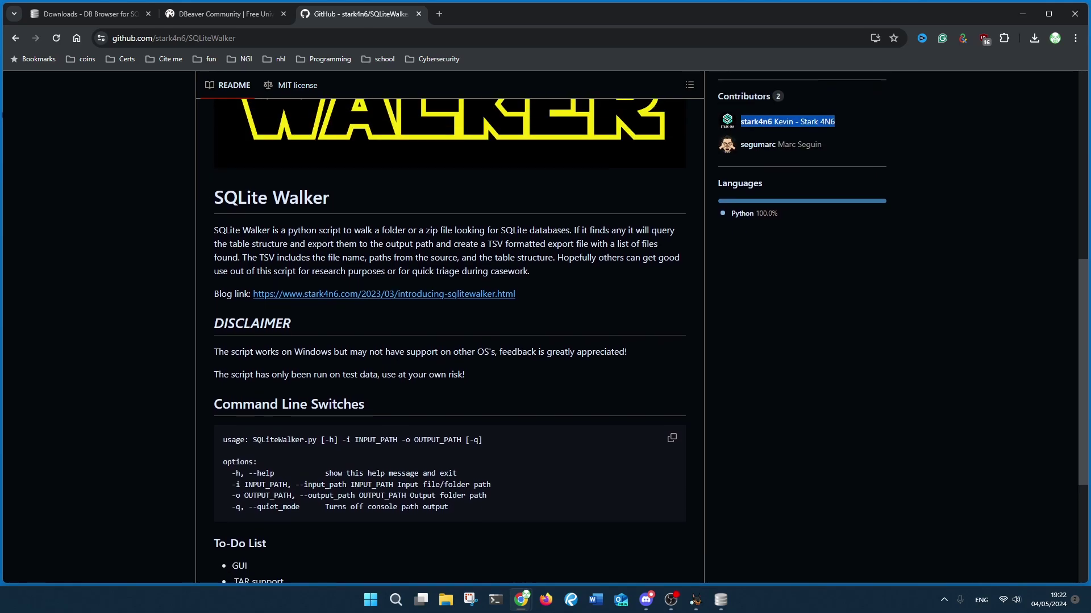
pyautogui.scroll(-4, 412, 515)
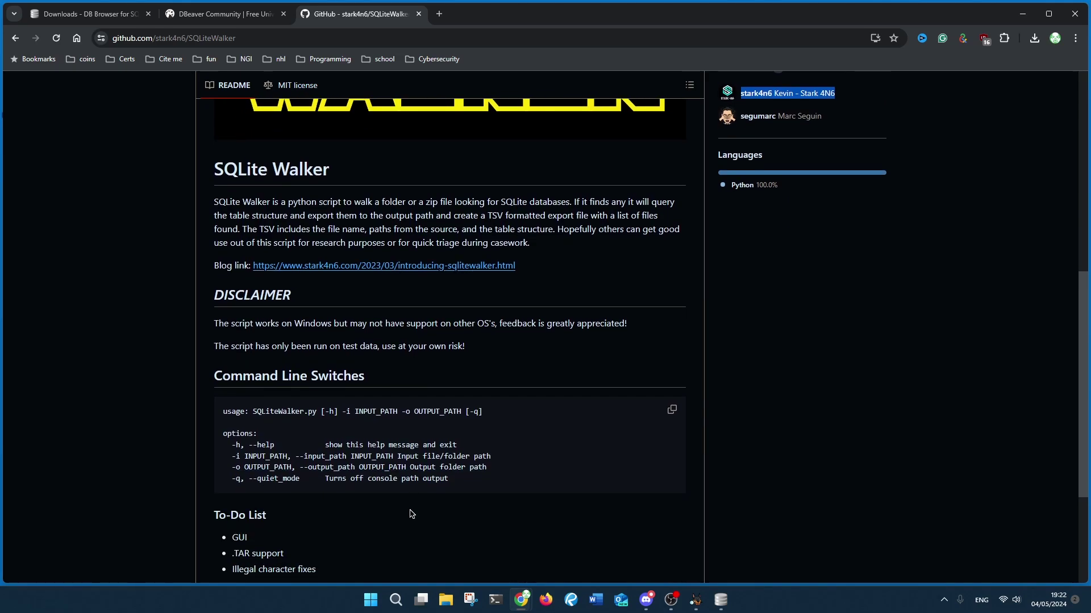
pyautogui.scroll(3, 405, 497)
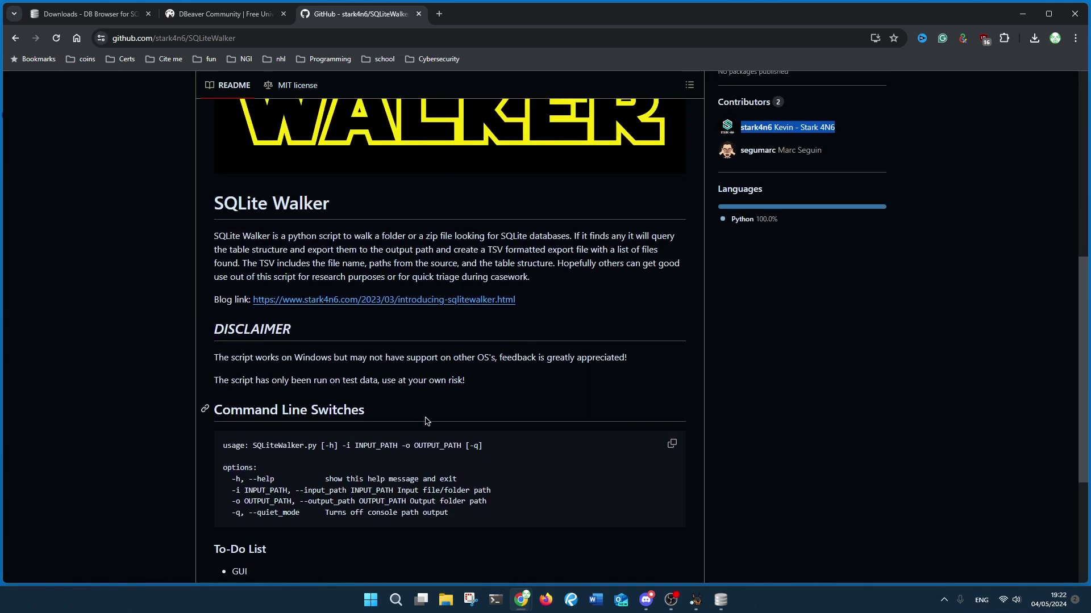
# Step: Switch to DB Browser for SQLite, minimize Chrome and look over the commands for opening, importing and exporting databases
pyautogui.moveTo(651, 601)
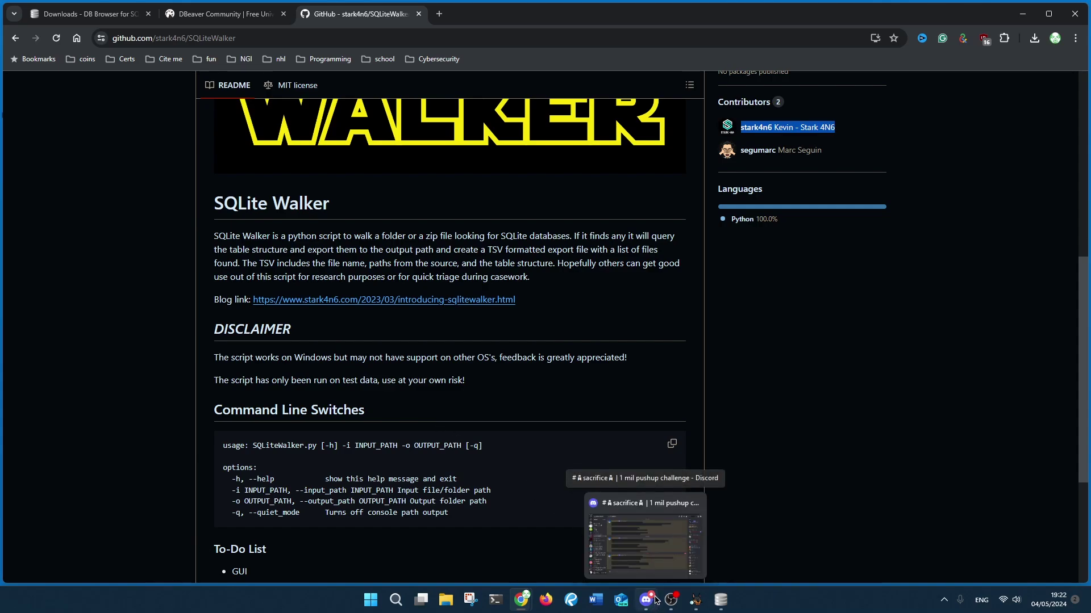
pyautogui.click(727, 606)
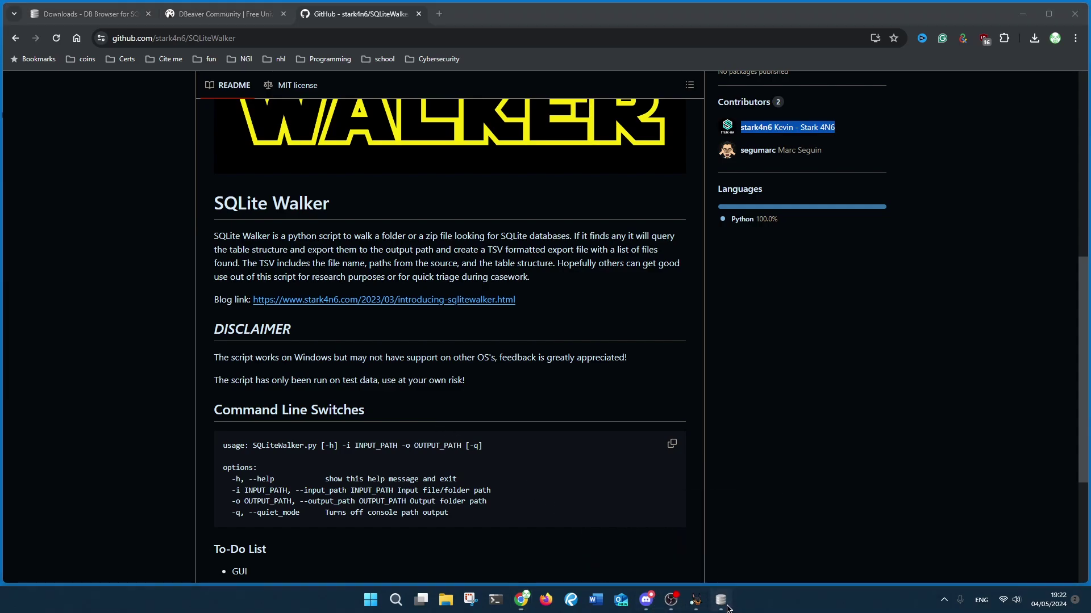
pyautogui.click(1023, 16)
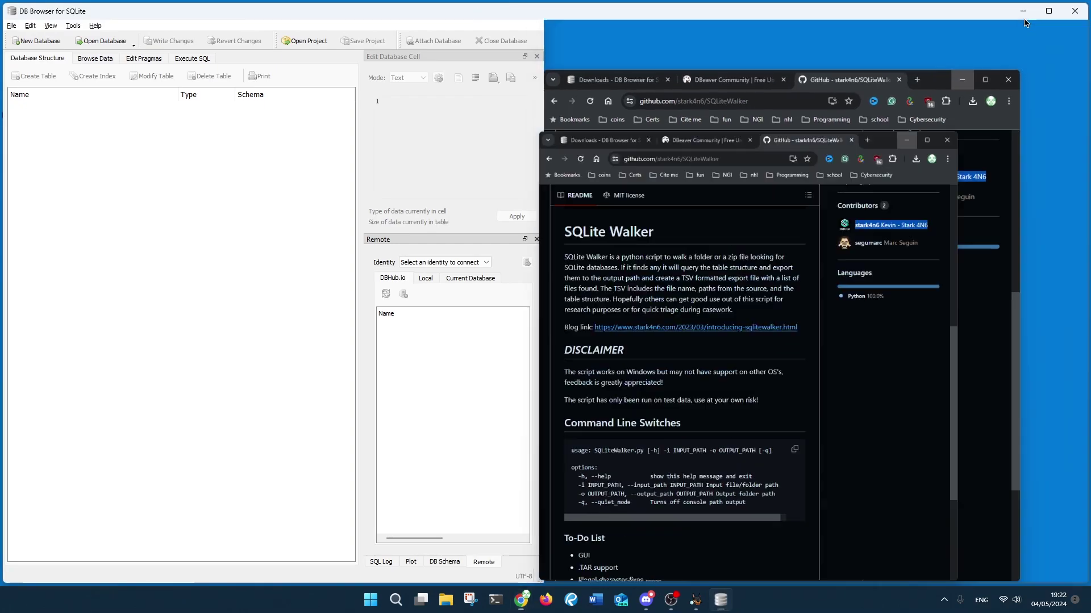
pyautogui.click(12, 27)
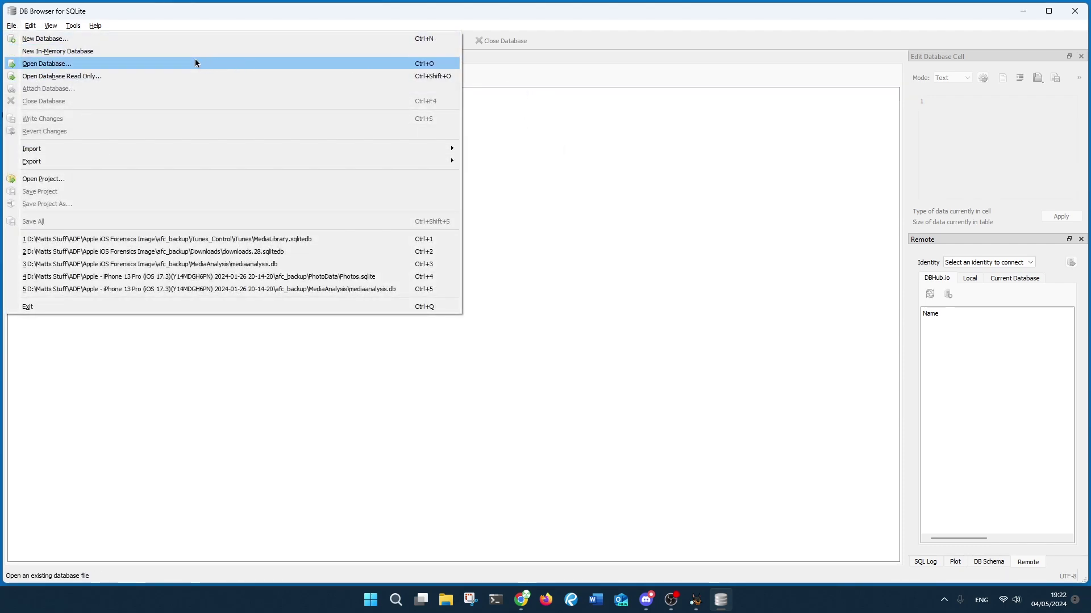
pyautogui.click(503, 66)
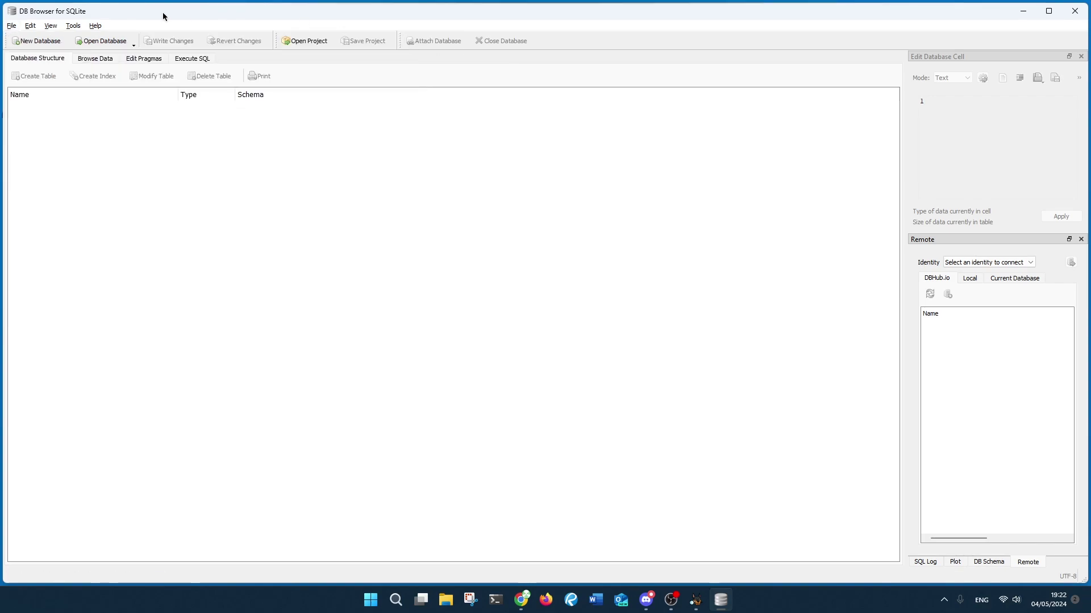
# Step: Start opening an existing database and browse to the ADF folder on the 2TB_ALL_NONESSENTIAL_FILES (D:) drive
pyautogui.click(101, 41)
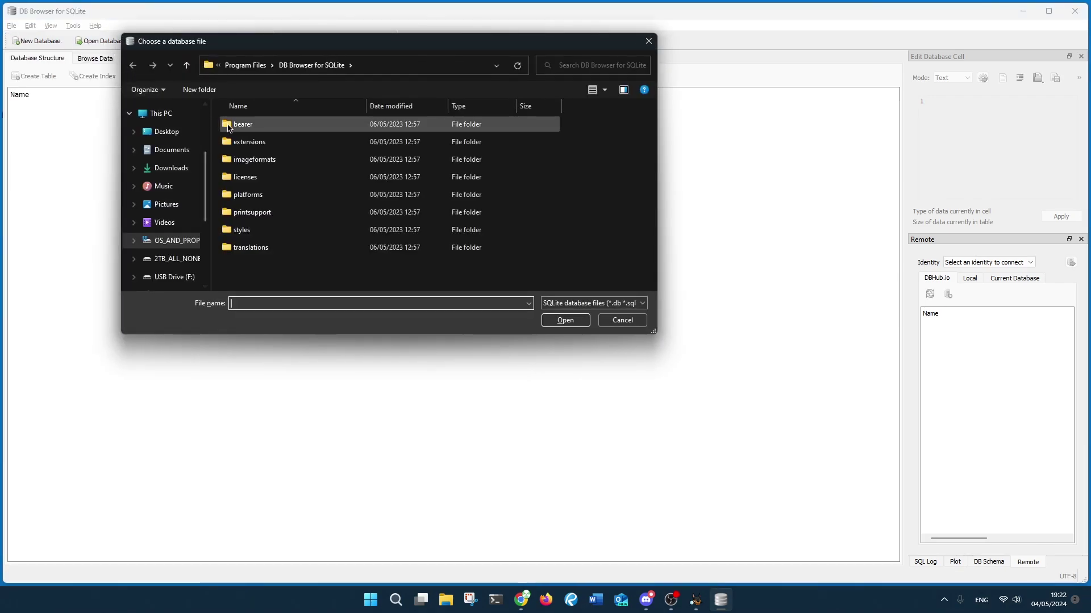
pyautogui.click(177, 258)
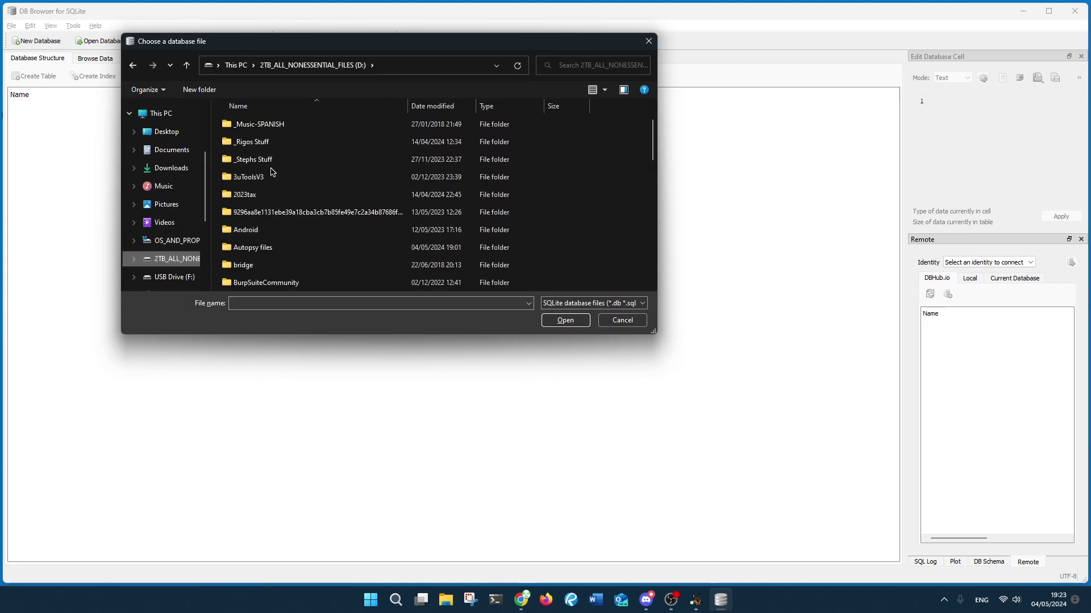
pyautogui.scroll(-1, 272, 172)
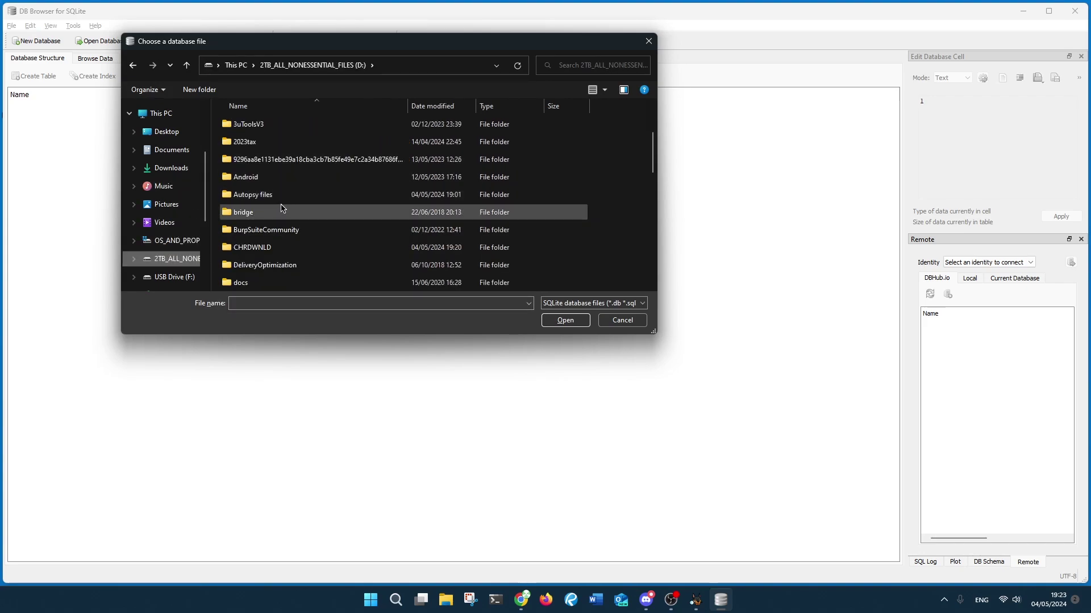
pyautogui.scroll(-1, 267, 177)
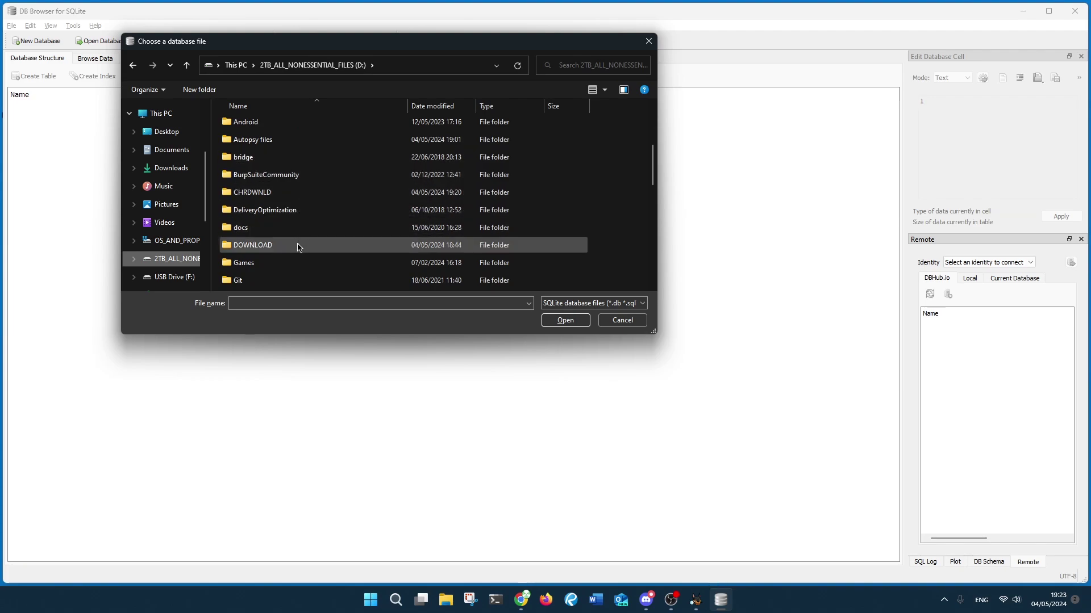
pyautogui.scroll(-1, 297, 249)
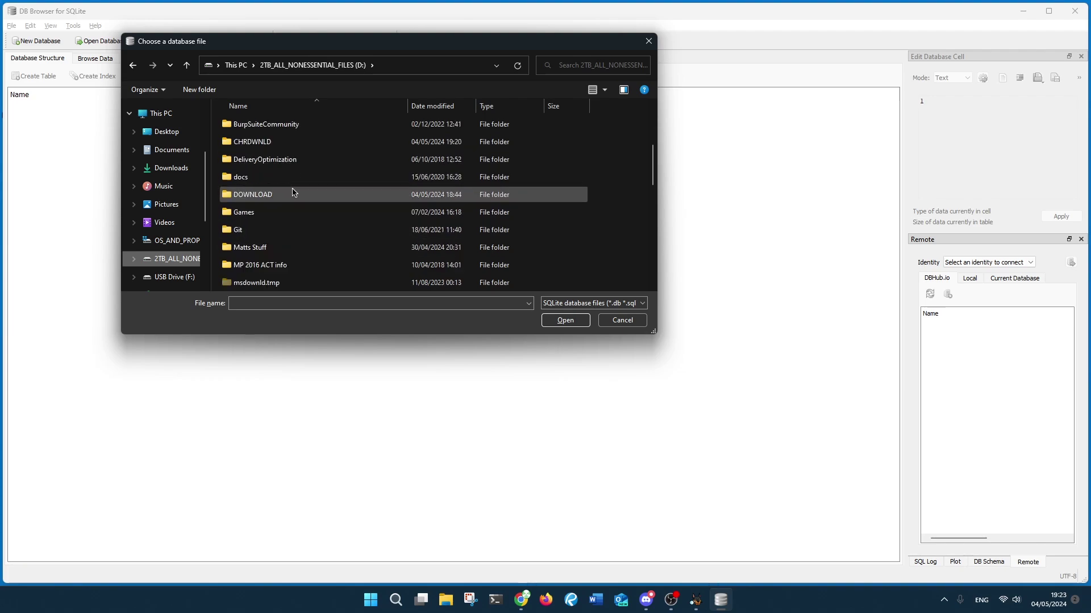
pyautogui.doubleClick(297, 250)
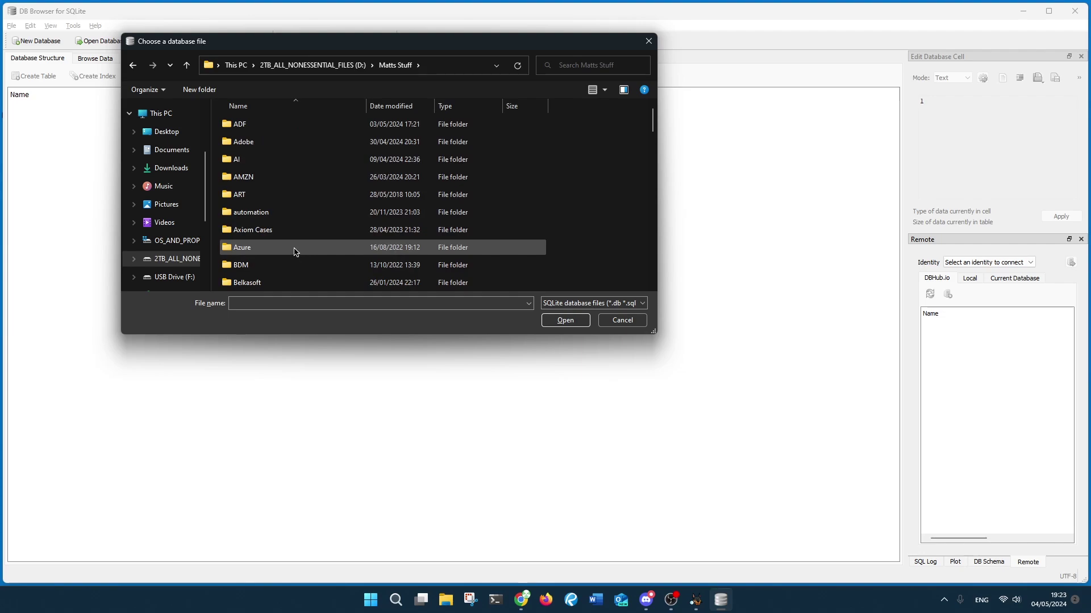
pyautogui.doubleClick(275, 126)
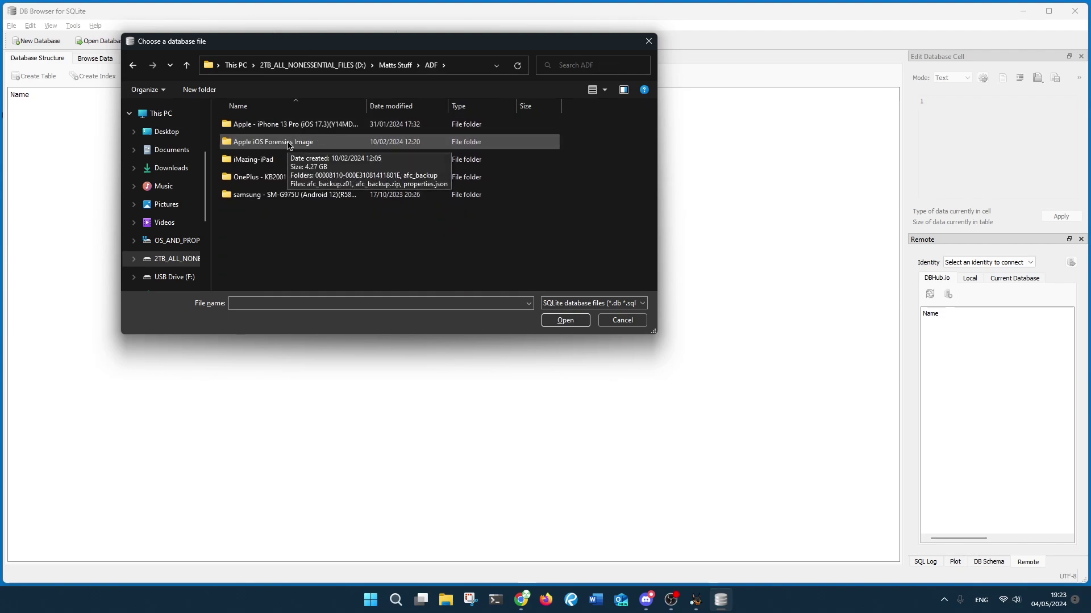
# Step: Check the Apple iOS Forensics Image folder, then open afc_backup inside the Apple iPhone 13 Pro (iOS 17.3) folder instead
pyautogui.doubleClick(289, 142)
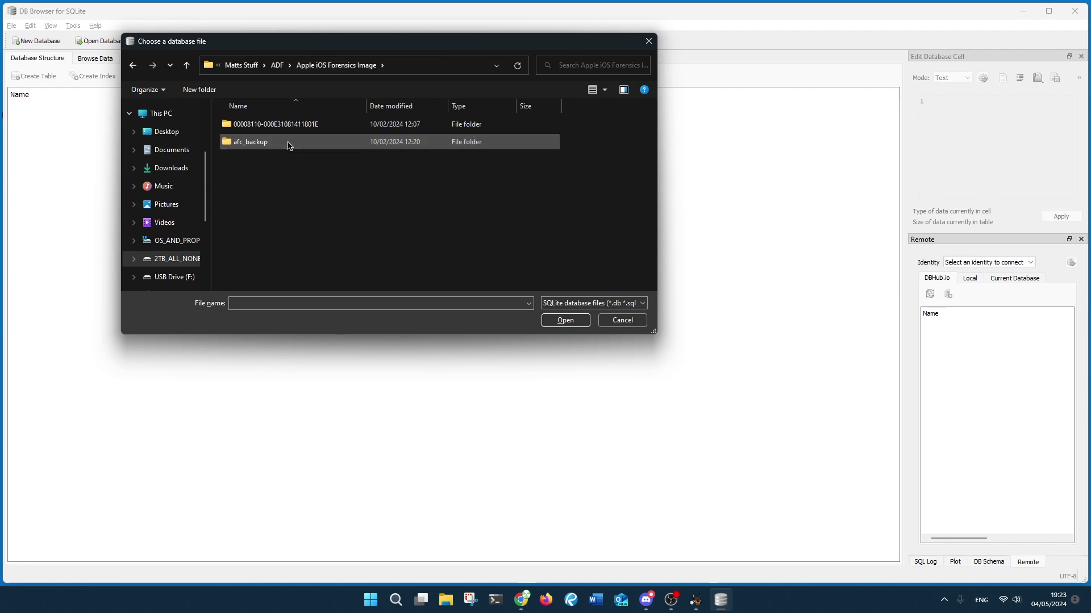
pyautogui.hotkey('alt', 'Left')
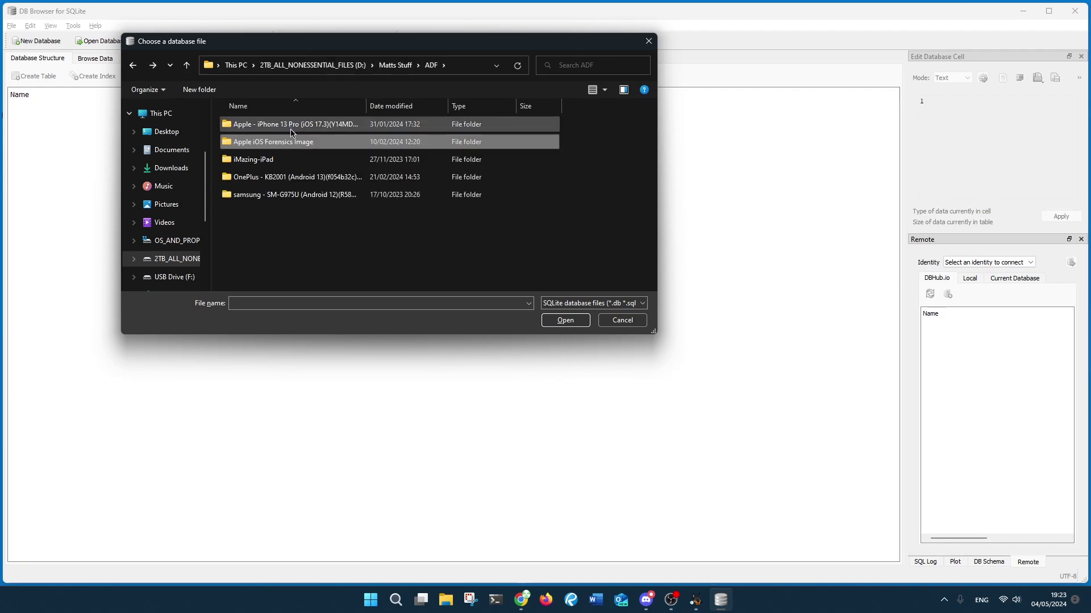
pyautogui.doubleClick(290, 126)
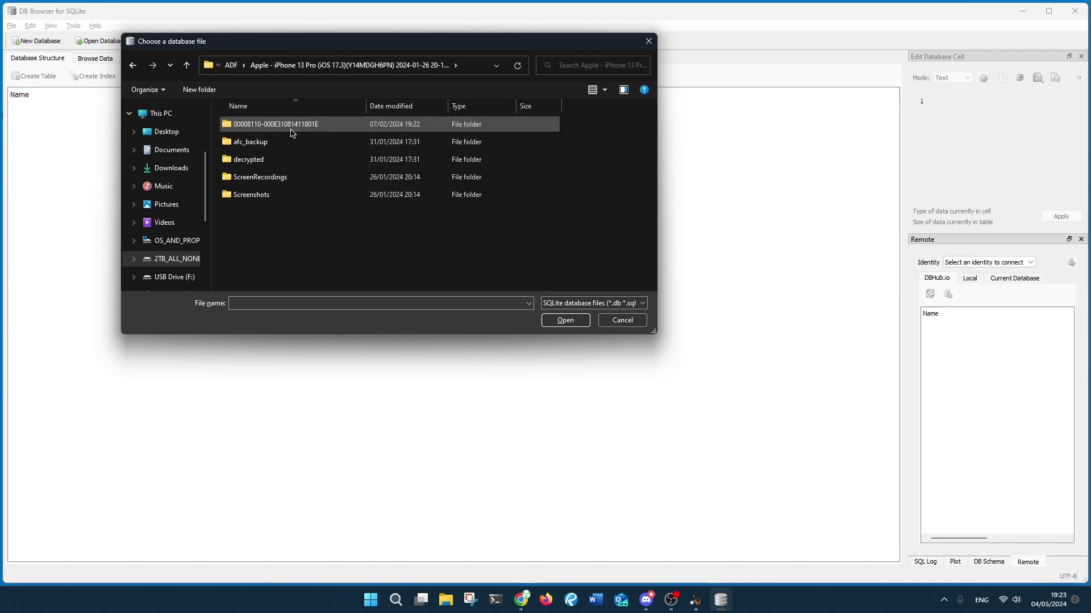
pyautogui.click(288, 150)
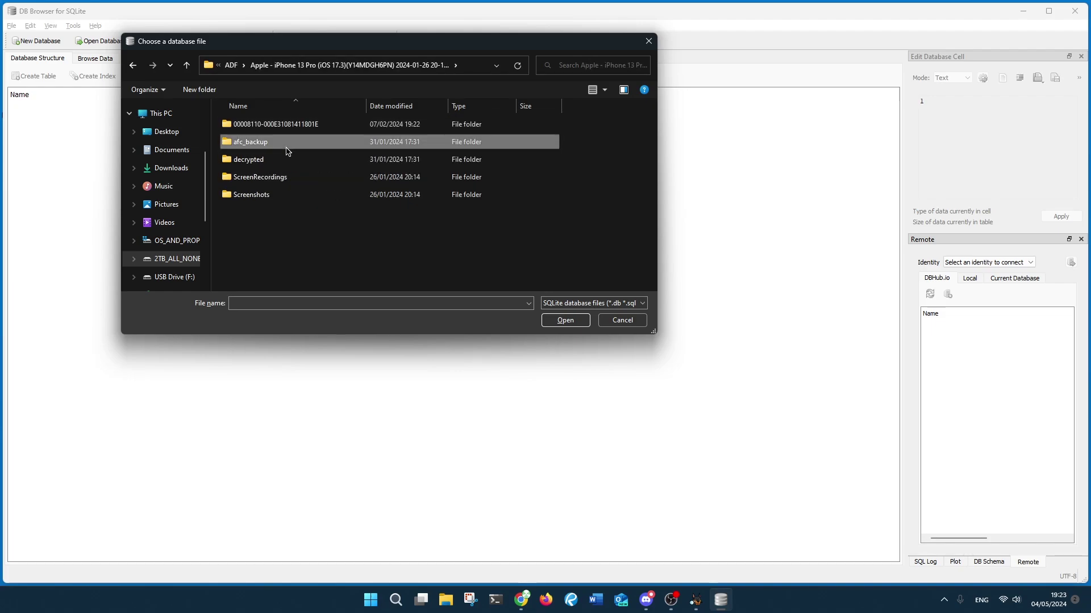
pyautogui.doubleClick(287, 151)
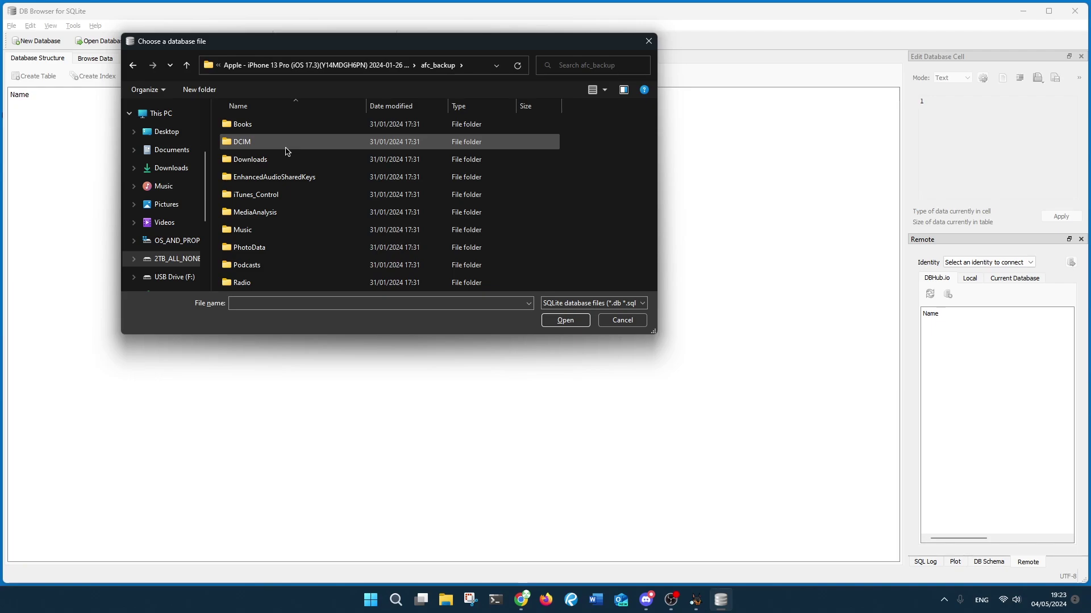
# Step: Open the iTunes folder inside afc_backup's iTunes_Control folder and set the file type filter to All files (*)
pyautogui.click(291, 192)
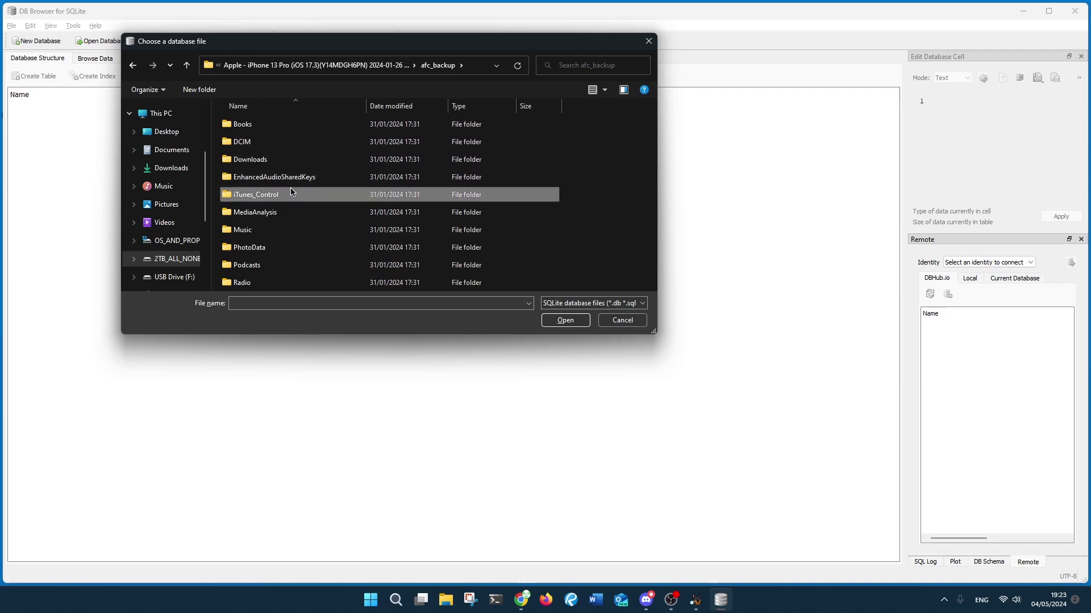
pyautogui.click(385, 67)
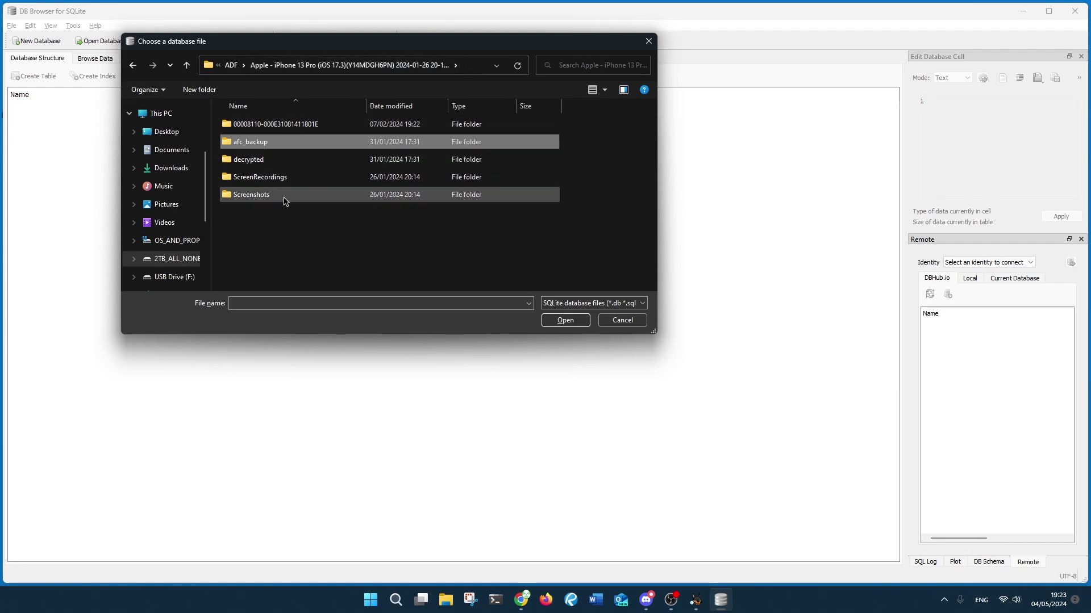
pyautogui.doubleClick(289, 146)
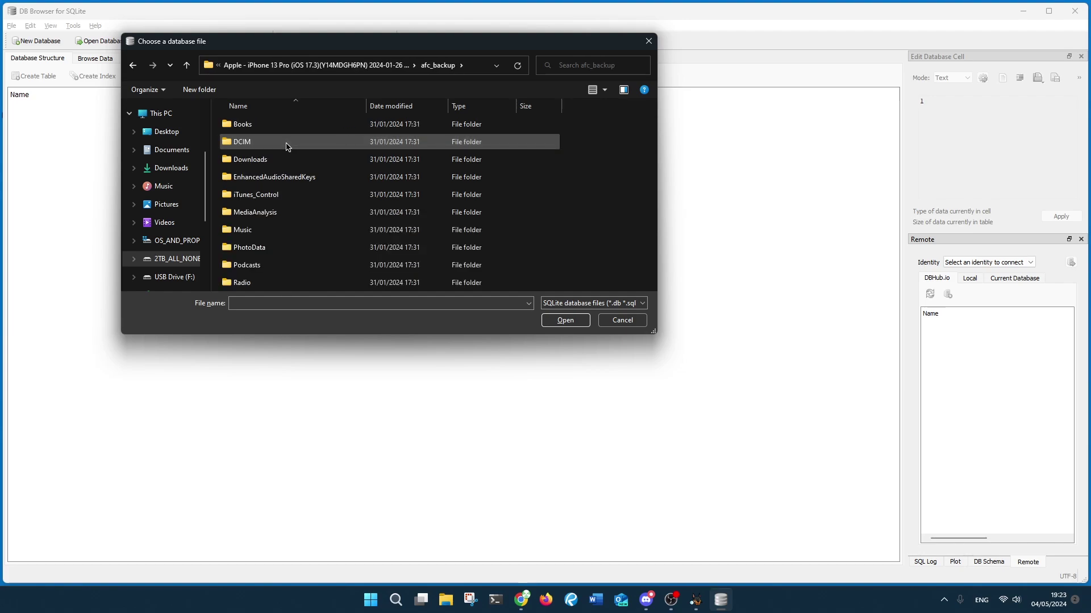
pyautogui.doubleClick(278, 195)
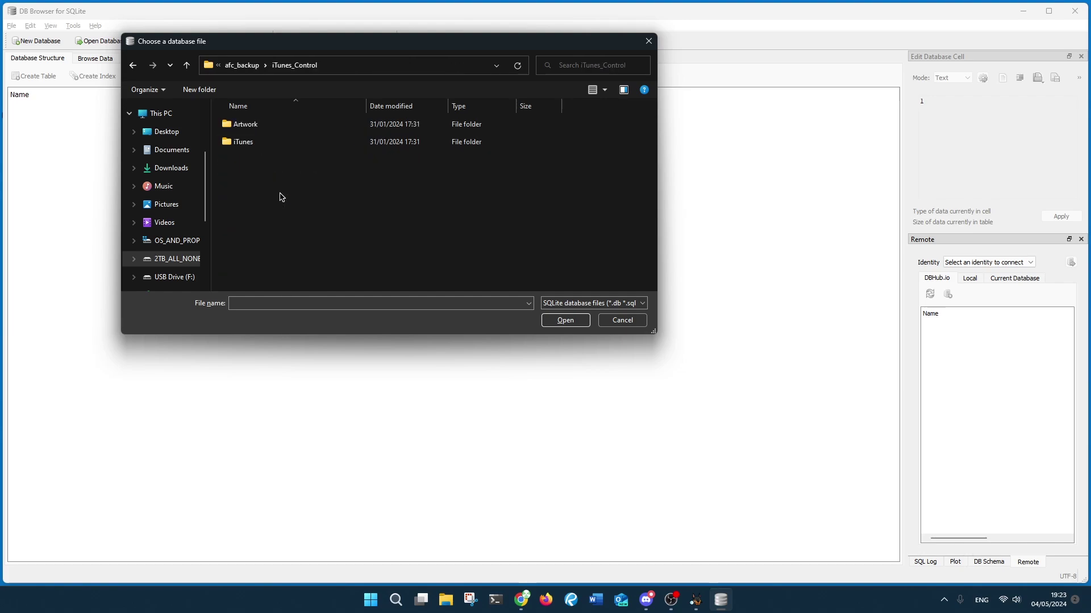
pyautogui.doubleClick(263, 145)
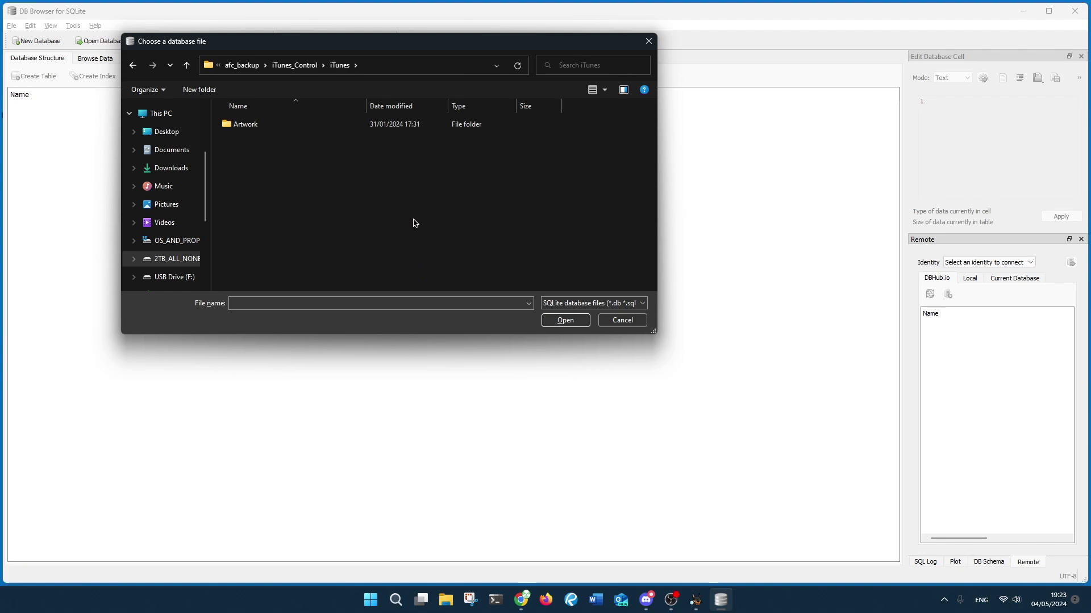
pyautogui.click(625, 303)
pyautogui.click(625, 323)
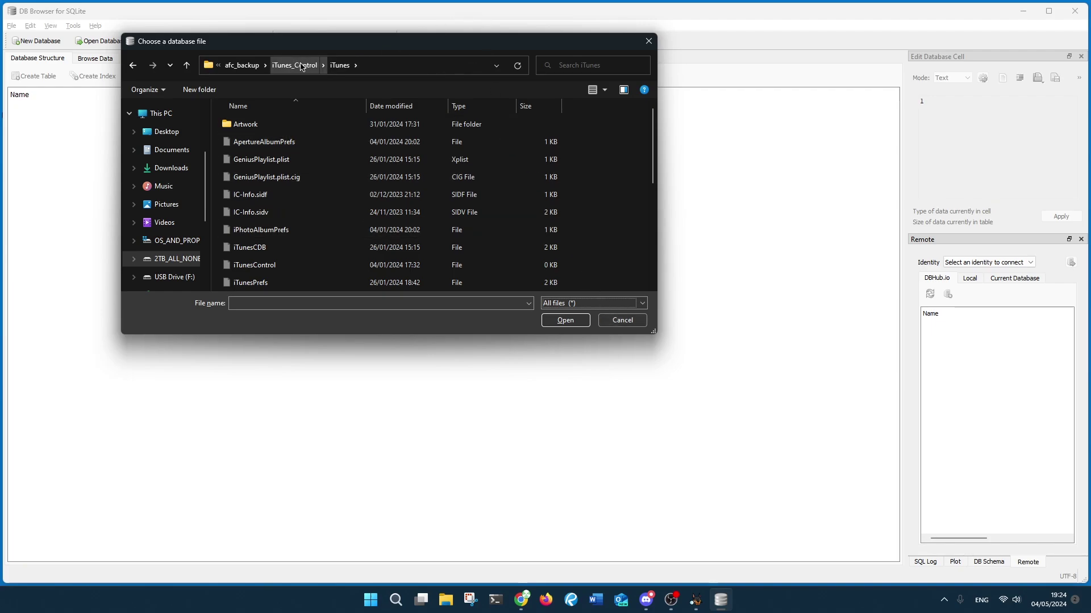
# Step: Open the MediaLibrary.sqlitedb database from the iTunes folder
pyautogui.scroll(-1, 301, 226)
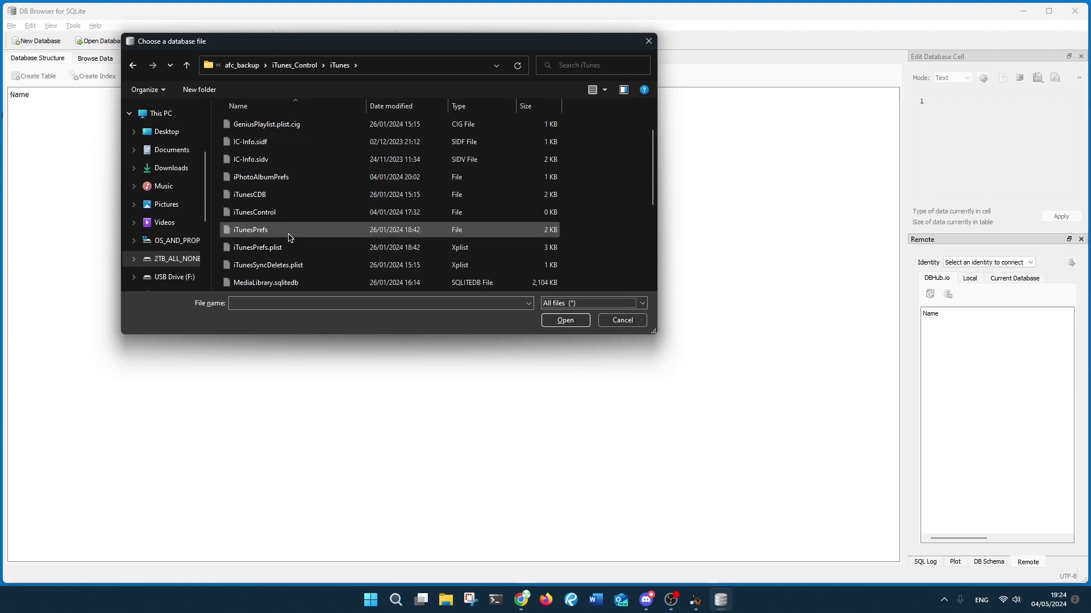
pyautogui.scroll(1, 291, 177)
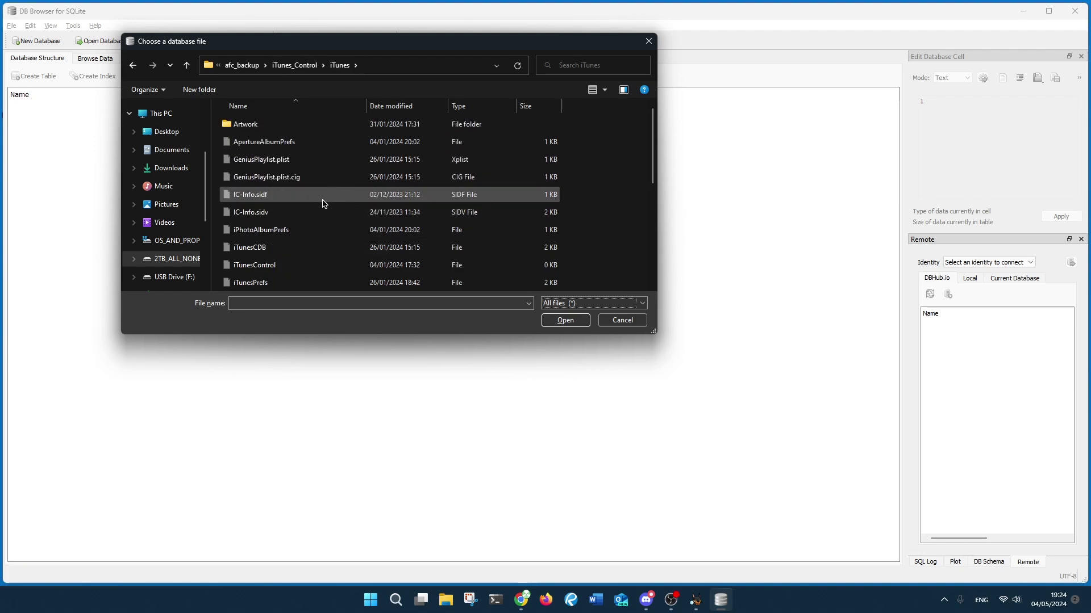
pyautogui.scroll(-1, 322, 211)
pyautogui.scroll(-1, 322, 210)
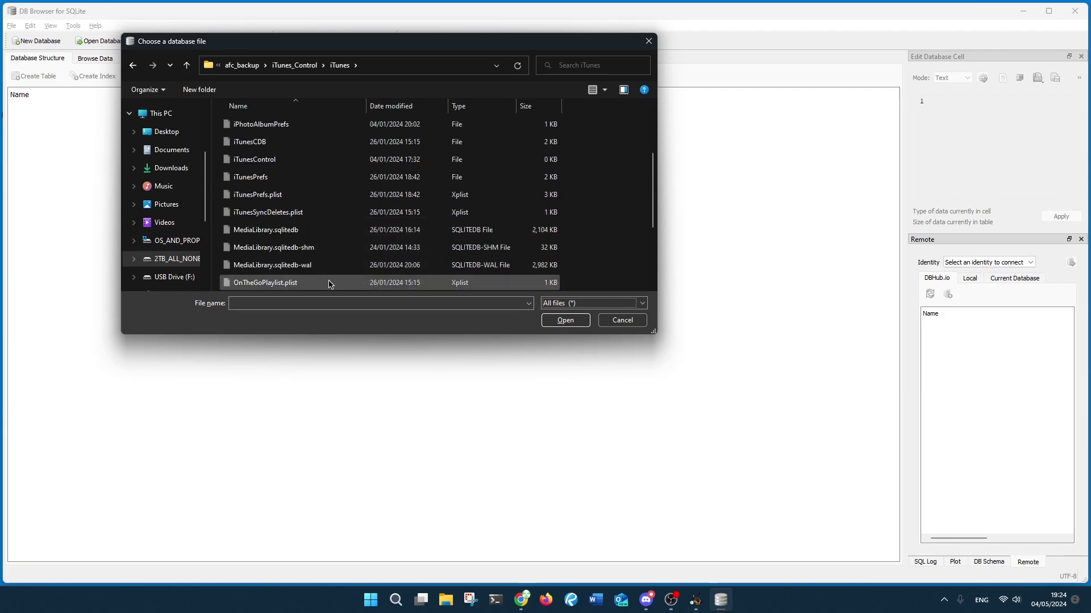
pyautogui.doubleClick(332, 226)
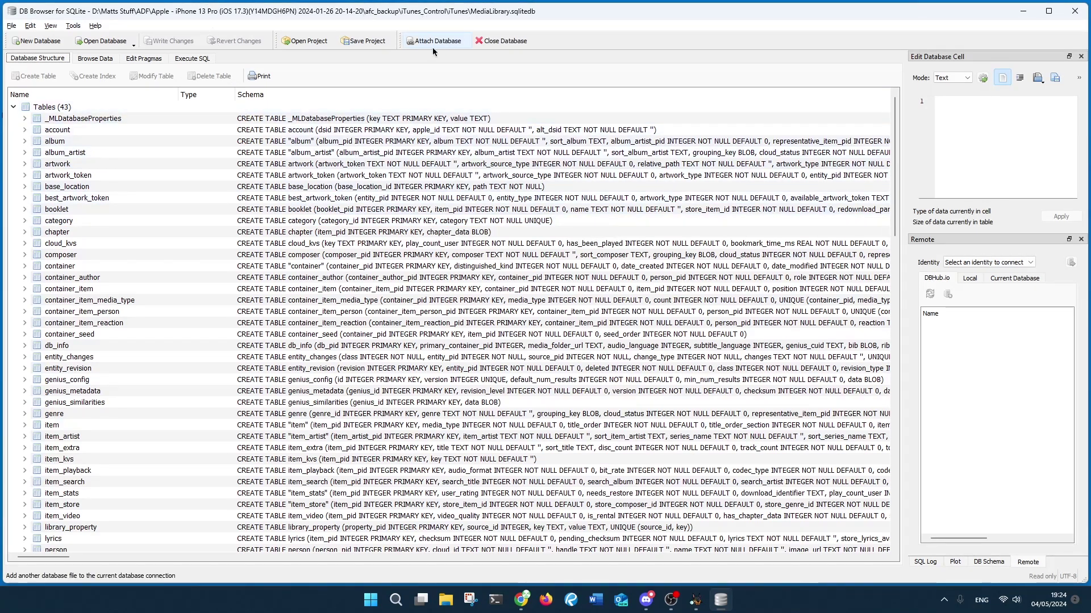
# Step: Browse the database's table data and display the item table
pyautogui.click(98, 59)
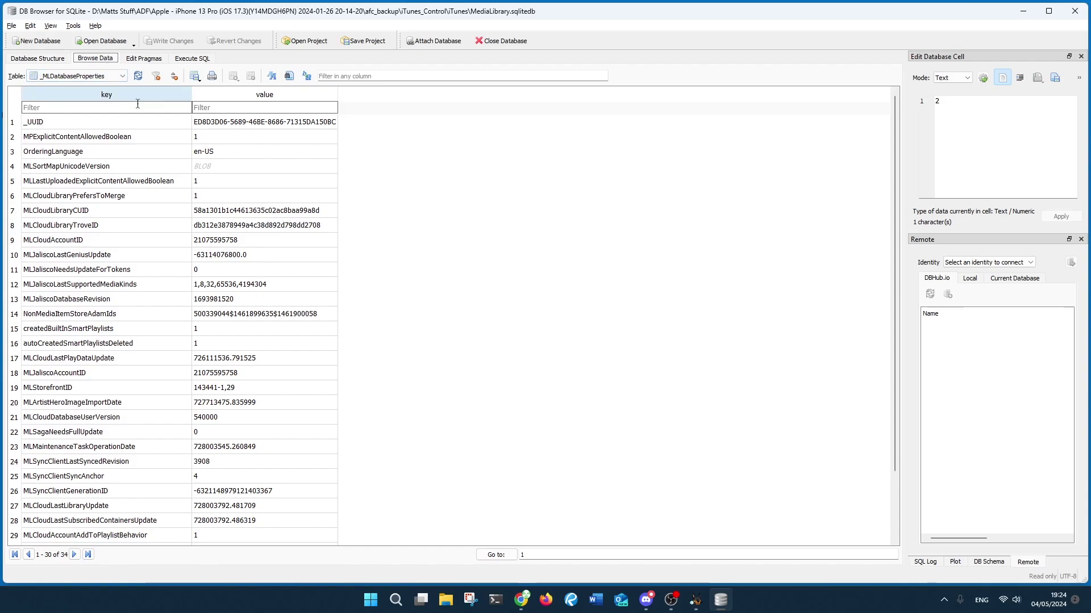
pyautogui.click(107, 74)
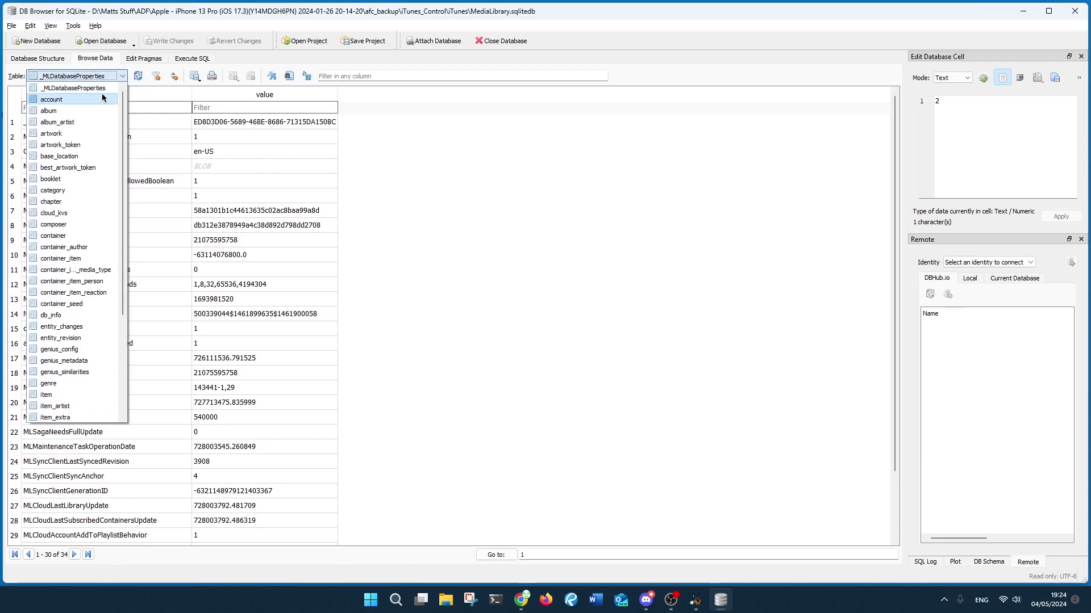
pyautogui.scroll(-2, 91, 319)
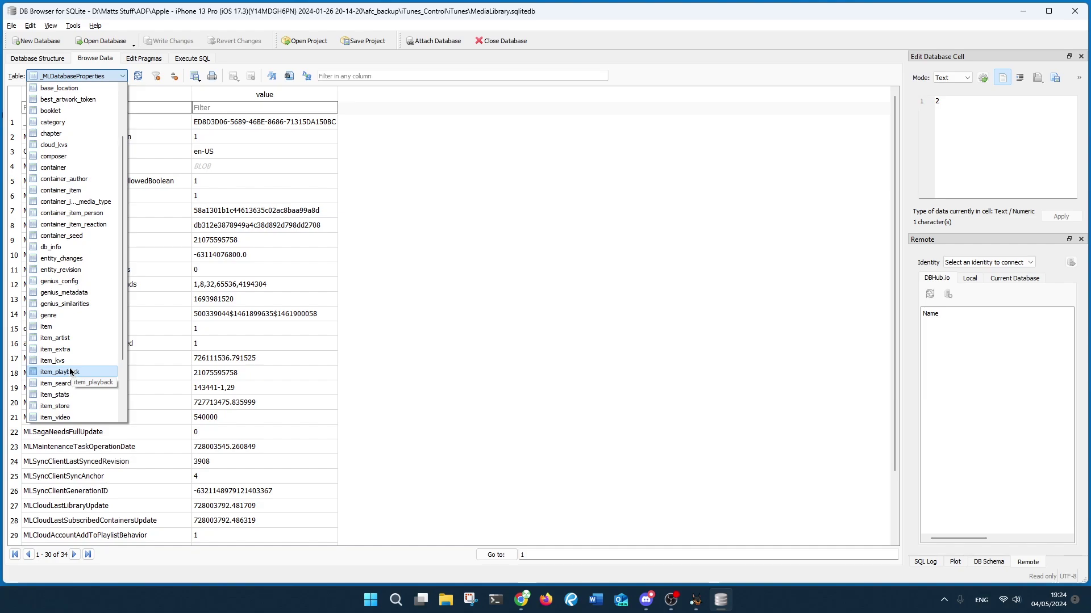
pyautogui.click(73, 327)
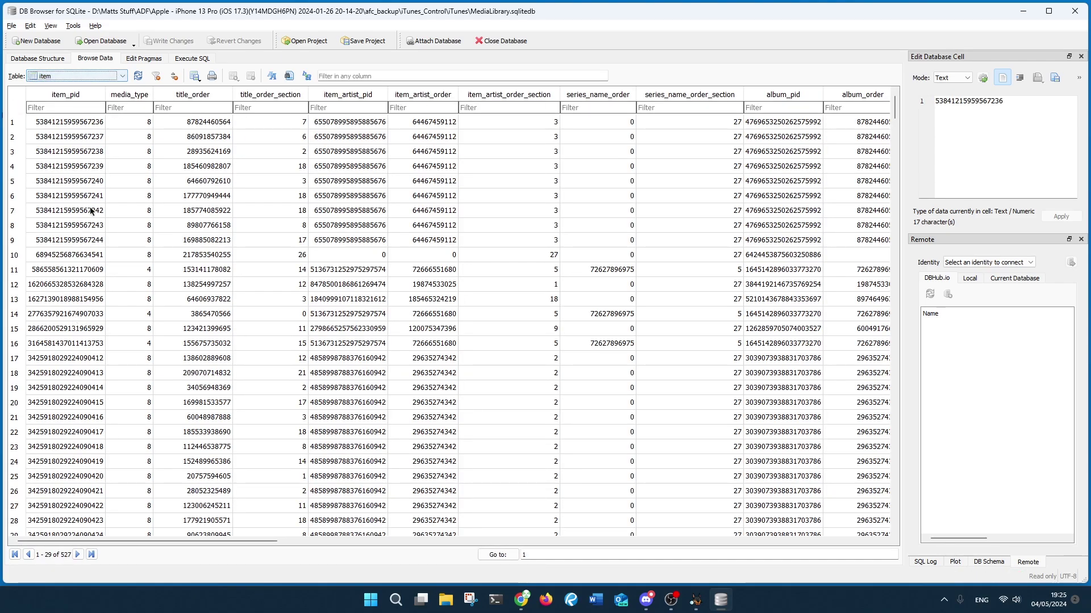
# Step: Copy the item_pid from row 1 of the item table and try filtering the item_artist table's item_artist_pid column by it
pyautogui.click(98, 123)
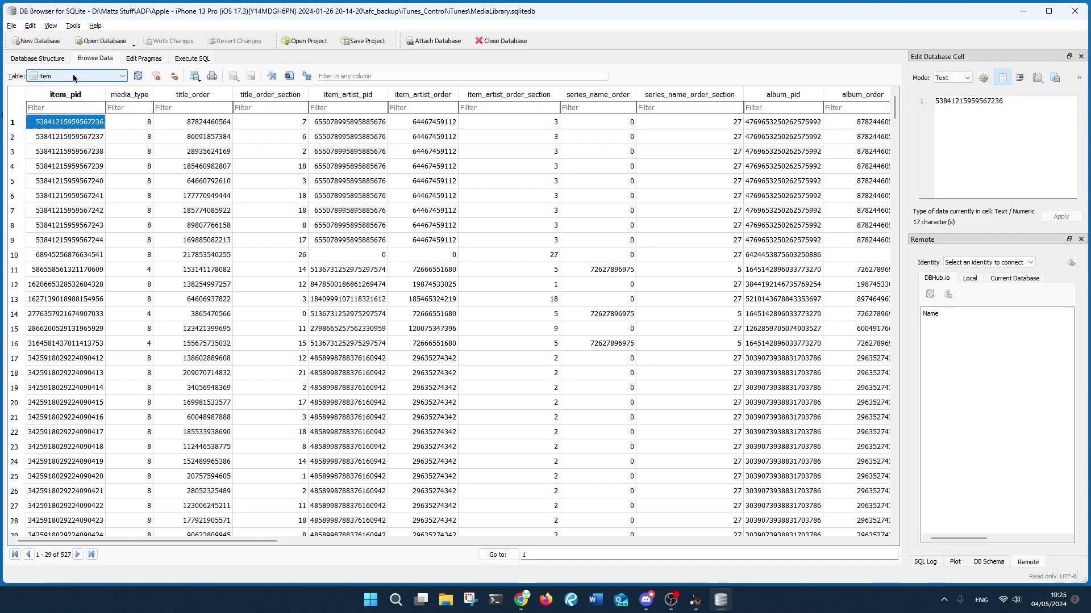
pyautogui.rightClick(74, 122)
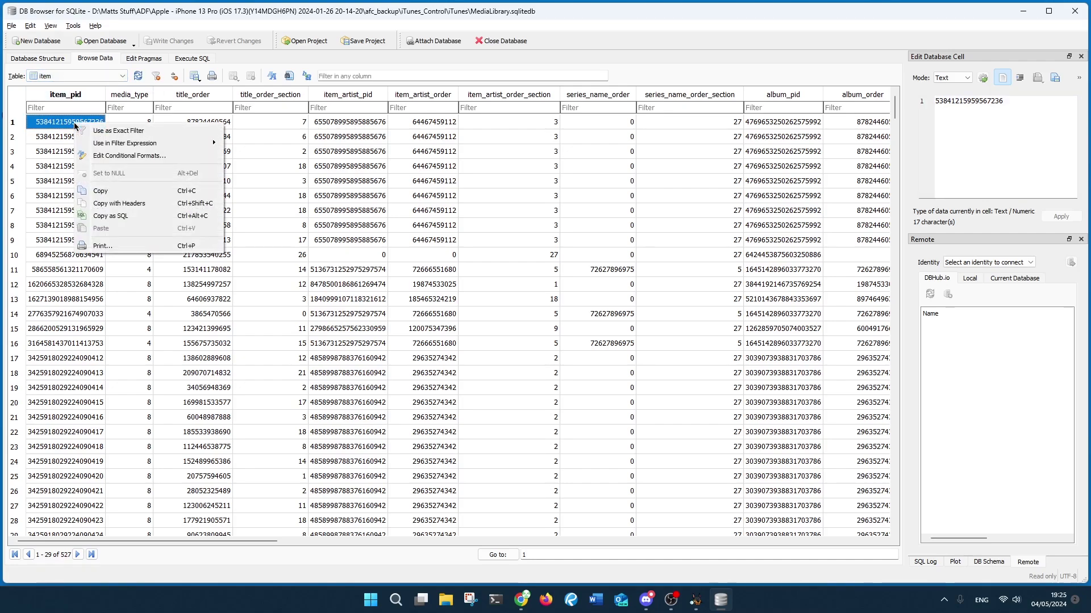
pyautogui.click(118, 191)
pyautogui.click(73, 76)
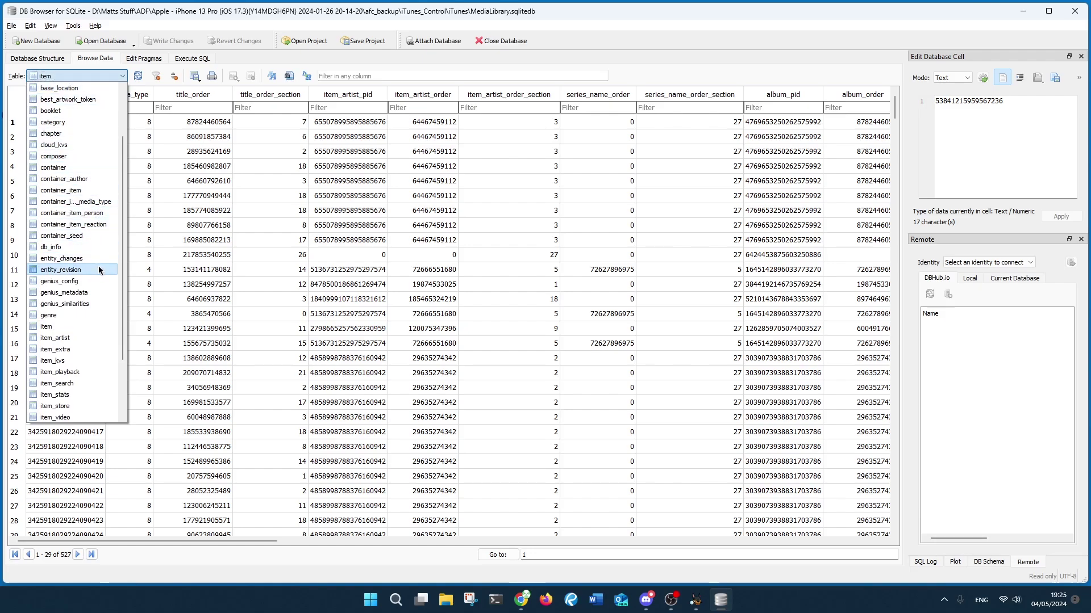
pyautogui.click(97, 341)
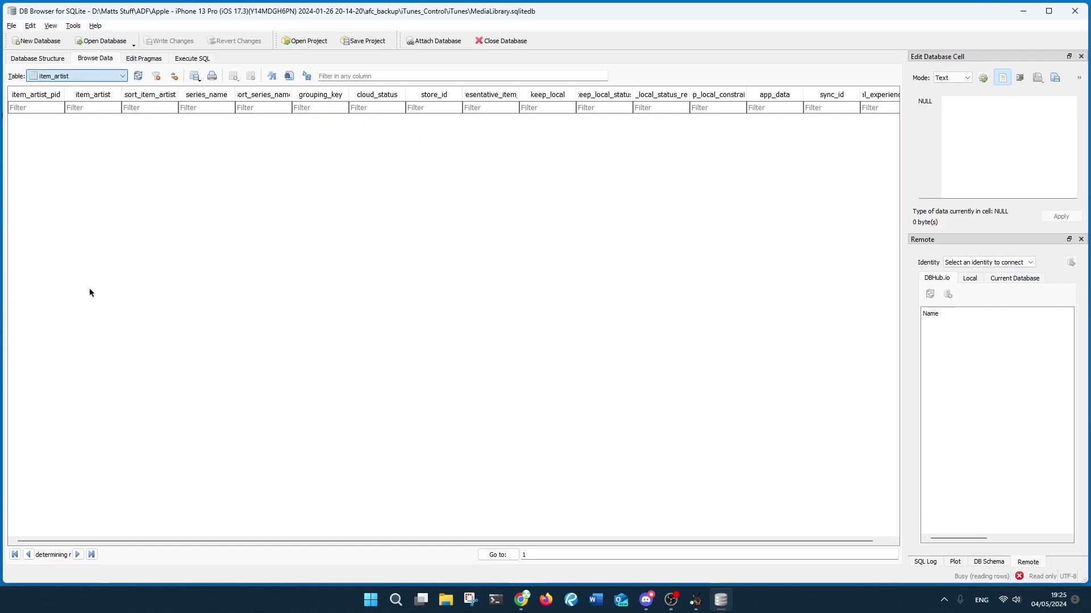
pyautogui.rightClick(68, 108)
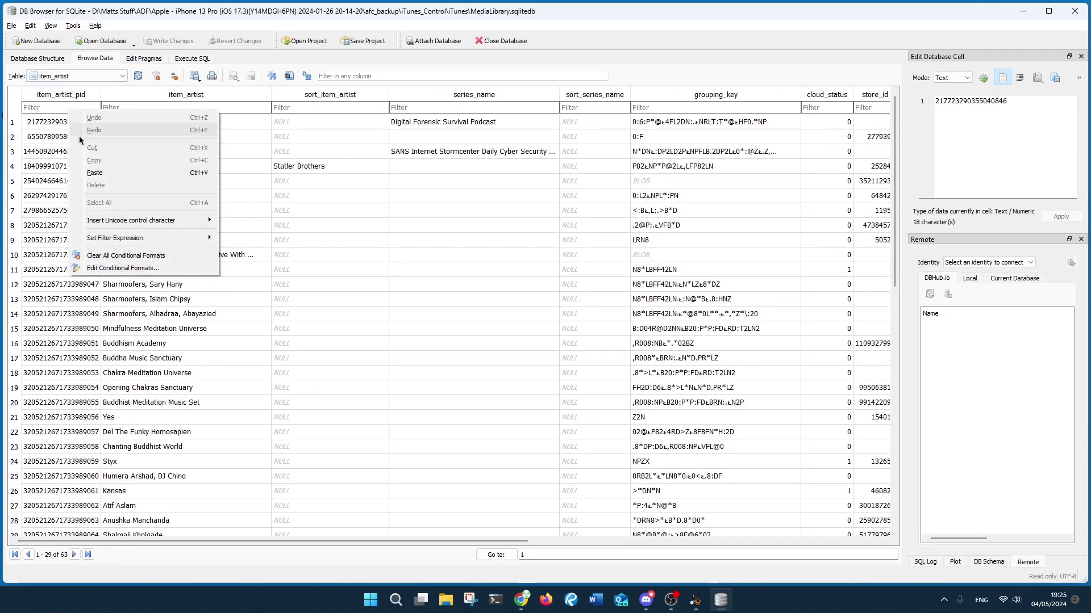
pyautogui.click(104, 177)
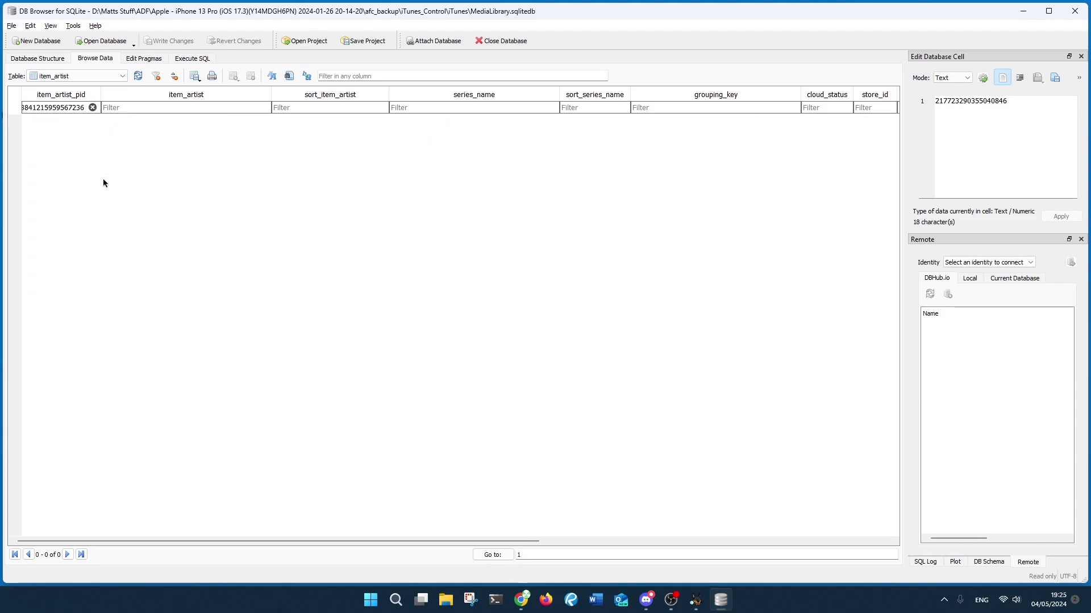
# Step: Clear the item_artist_pid filter holding the row 1 item ID
pyautogui.press('BackSpace')
pyautogui.press('BackSpace')
pyautogui.press('BackSpace')
pyautogui.press('BackSpace')
pyautogui.press('BackSpace')
pyautogui.press('BackSpace')
pyautogui.press('BackSpace')
pyautogui.press('BackSpace')
pyautogui.press('BackSpace')
pyautogui.press('BackSpace')
pyautogui.press('BackSpace')
pyautogui.press('BackSpace')
pyautogui.press('BackSpace')
pyautogui.press('BackSpace')
pyautogui.press('BackSpace')
pyautogui.press('BackSpace')
pyautogui.press('BackSpace')
pyautogui.press('BackSpace')
pyautogui.press('BackSpace')
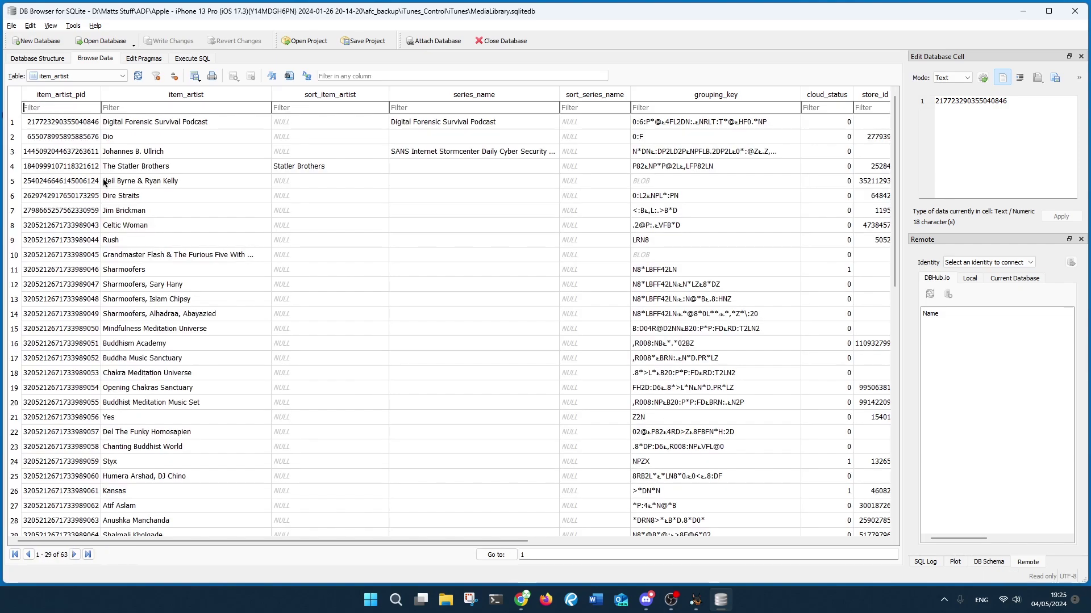
# Step: Copy the item_pid from row 12 of the item table and try it as the item_artist_pid filter in the item_artist table
pyautogui.click(80, 78)
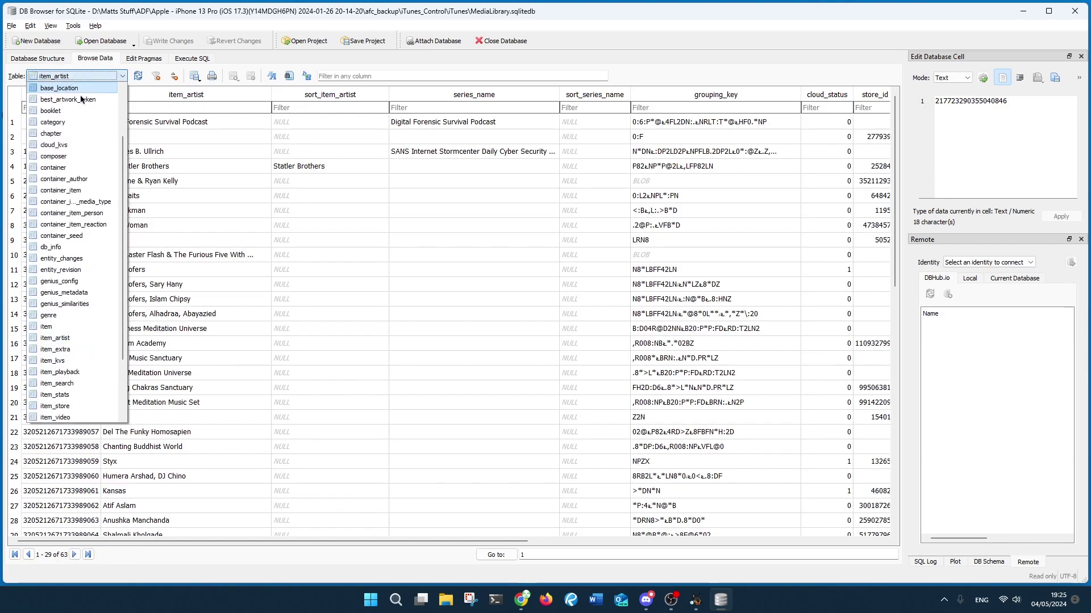
pyautogui.click(101, 328)
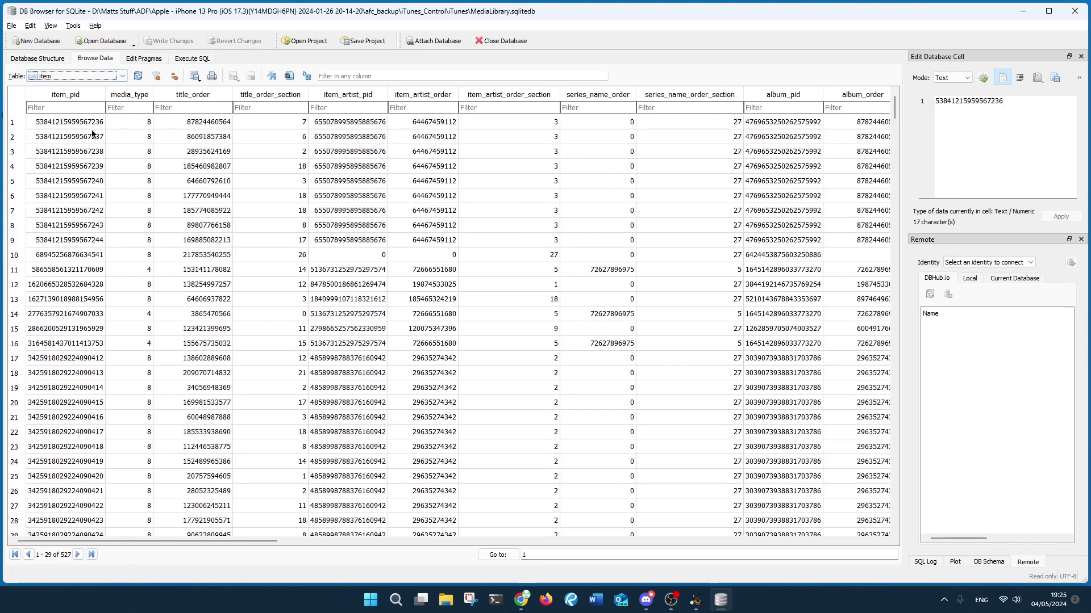
pyautogui.click(66, 283)
pyautogui.rightClick(67, 282)
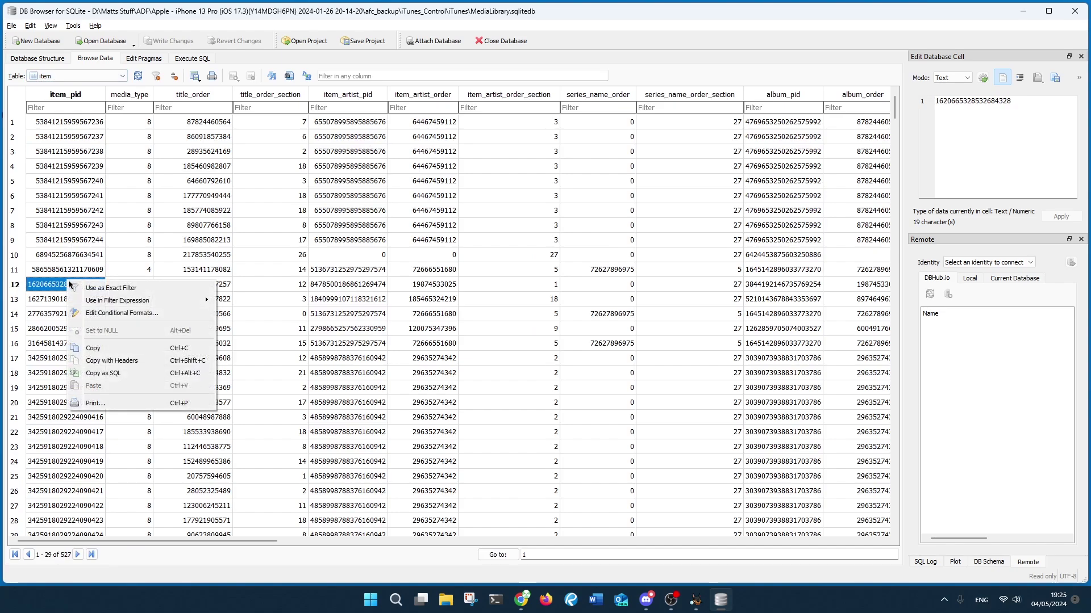
pyautogui.click(125, 348)
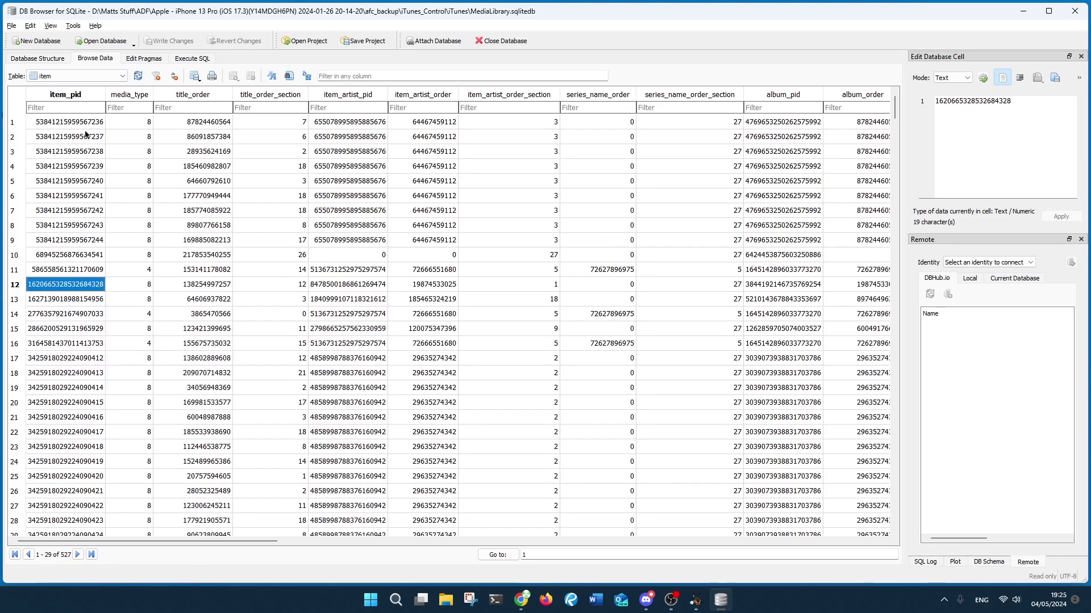
pyautogui.click(83, 76)
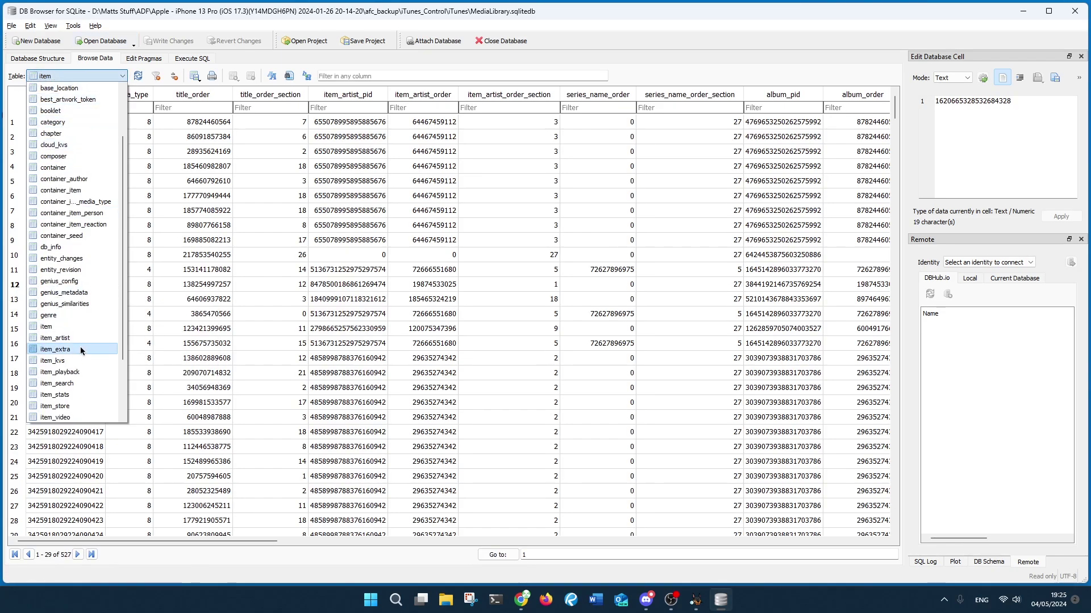
pyautogui.click(81, 336)
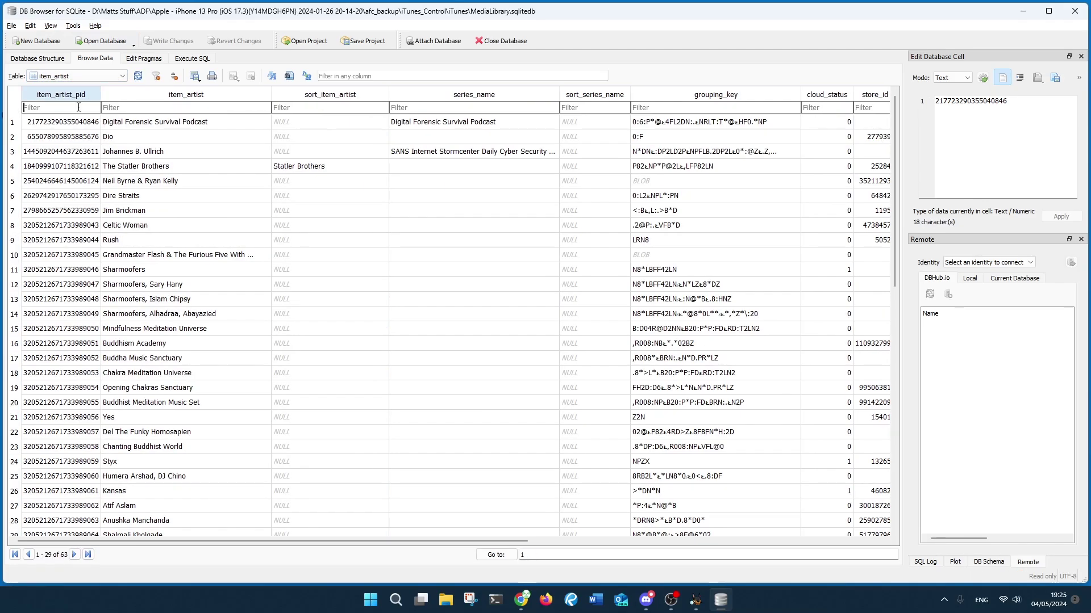
pyautogui.rightClick(81, 109)
pyautogui.click(105, 170)
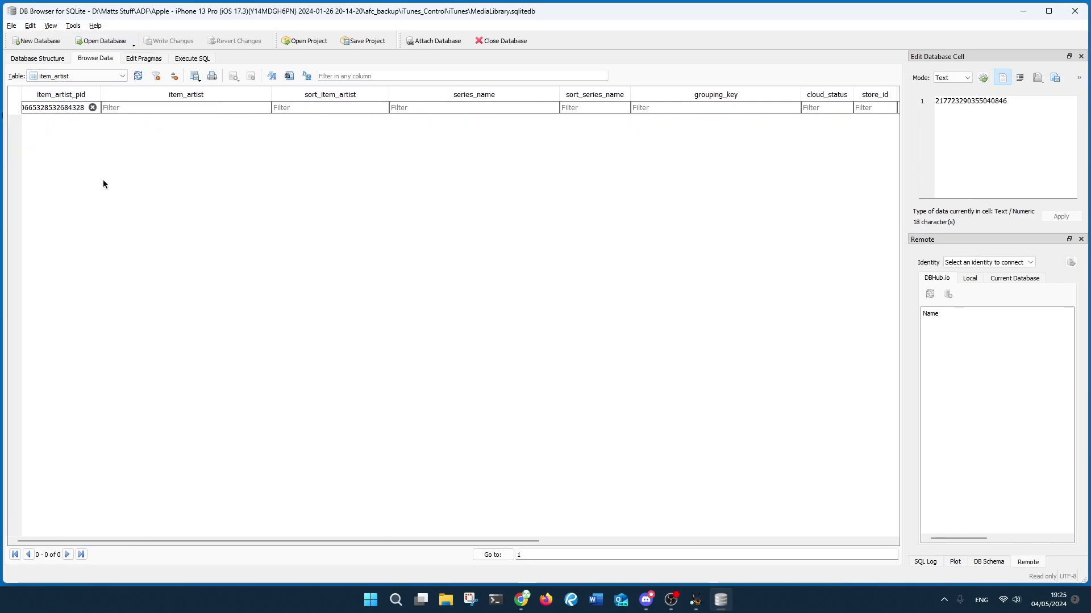
# Step: Remove the row 12 item ID from the item_artist_pid filter
pyautogui.press('BackSpace')
pyautogui.press('BackSpace')
pyautogui.press('BackSpace')
pyautogui.press('BackSpace')
pyautogui.press('BackSpace')
pyautogui.press('BackSpace')
pyautogui.press('BackSpace')
pyautogui.press('BackSpace')
pyautogui.press('BackSpace')
pyautogui.press('BackSpace')
pyautogui.press('BackSpace')
pyautogui.press('BackSpace')
pyautogui.press('BackSpace')
pyautogui.press('BackSpace')
pyautogui.press('BackSpace')
pyautogui.press('BackSpace')
pyautogui.press('BackSpace')
pyautogui.press('BackSpace')
# Step: Copy the item_pid from row 49 of the item table and filter the item_artist table's item_artist_pid column by it
pyautogui.click(80, 76)
pyautogui.click(88, 326)
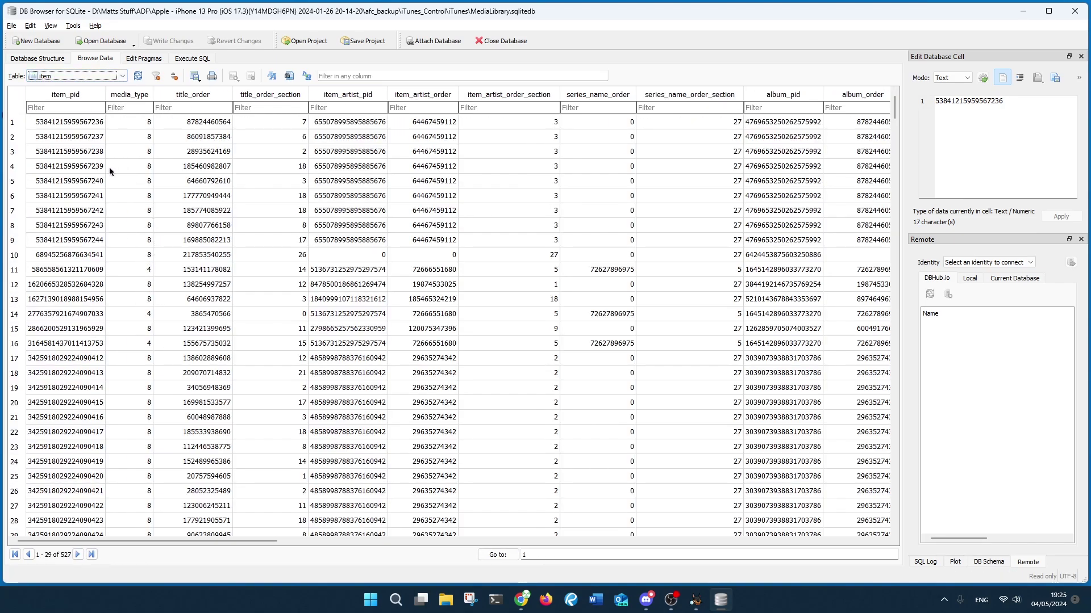
pyautogui.scroll(-8, 51, 475)
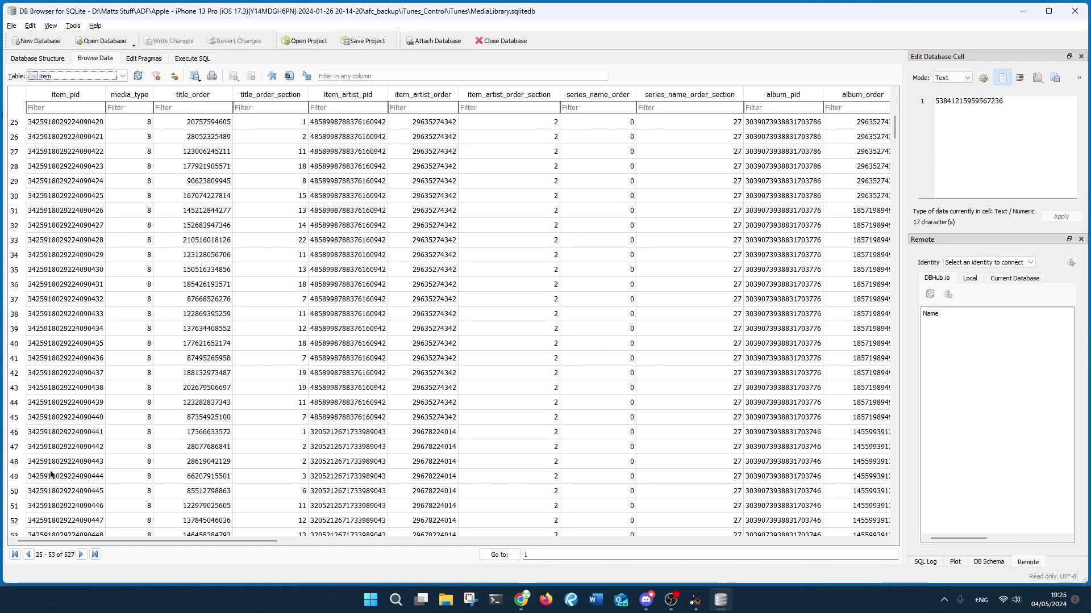
pyautogui.click(50, 474)
pyautogui.rightClick(51, 475)
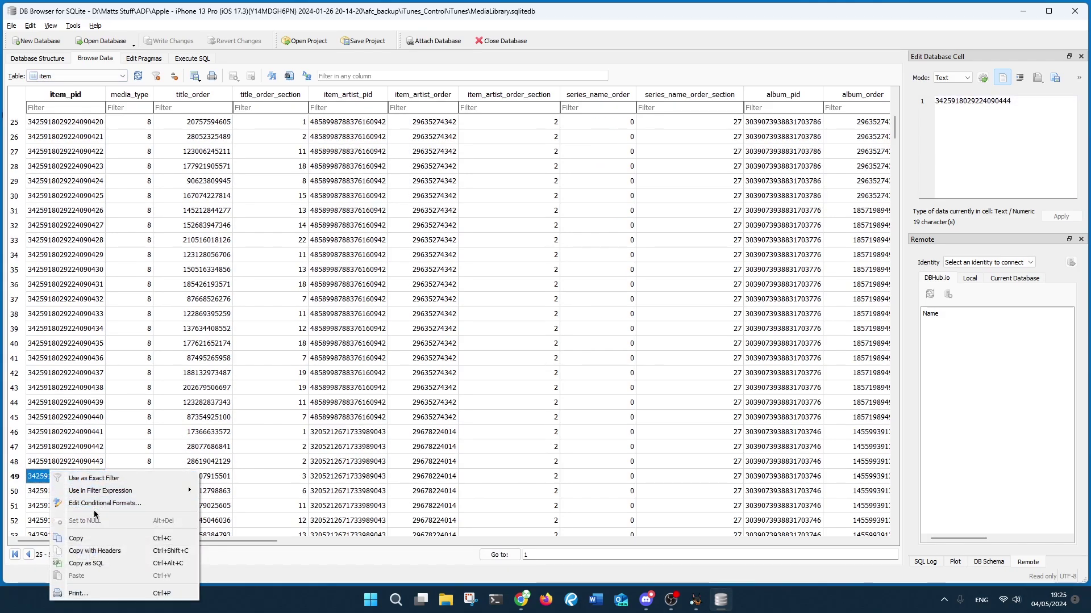
pyautogui.click(100, 537)
pyautogui.click(103, 81)
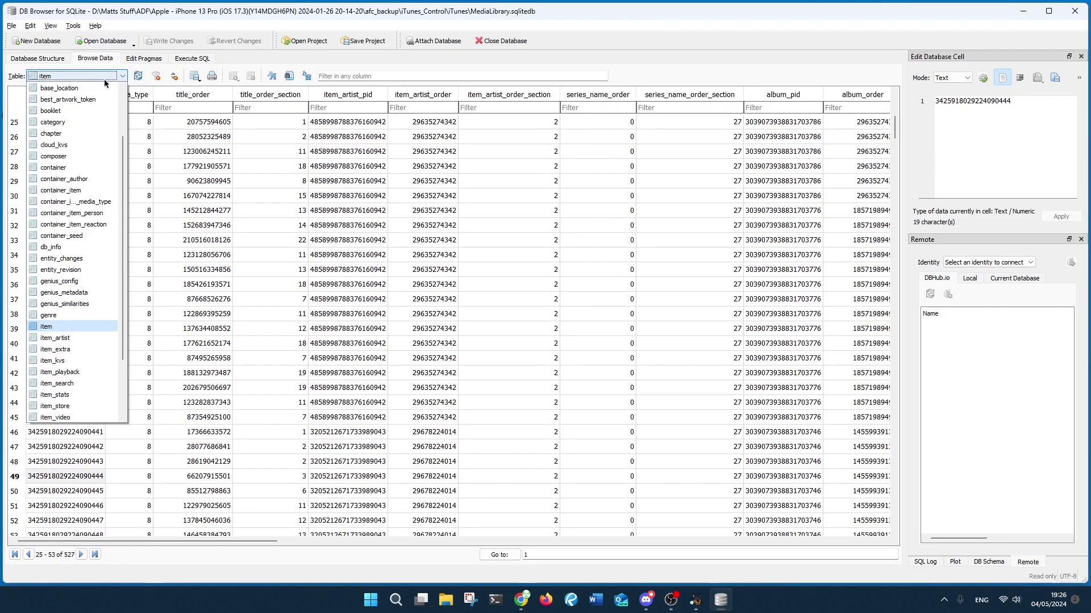
pyautogui.click(86, 340)
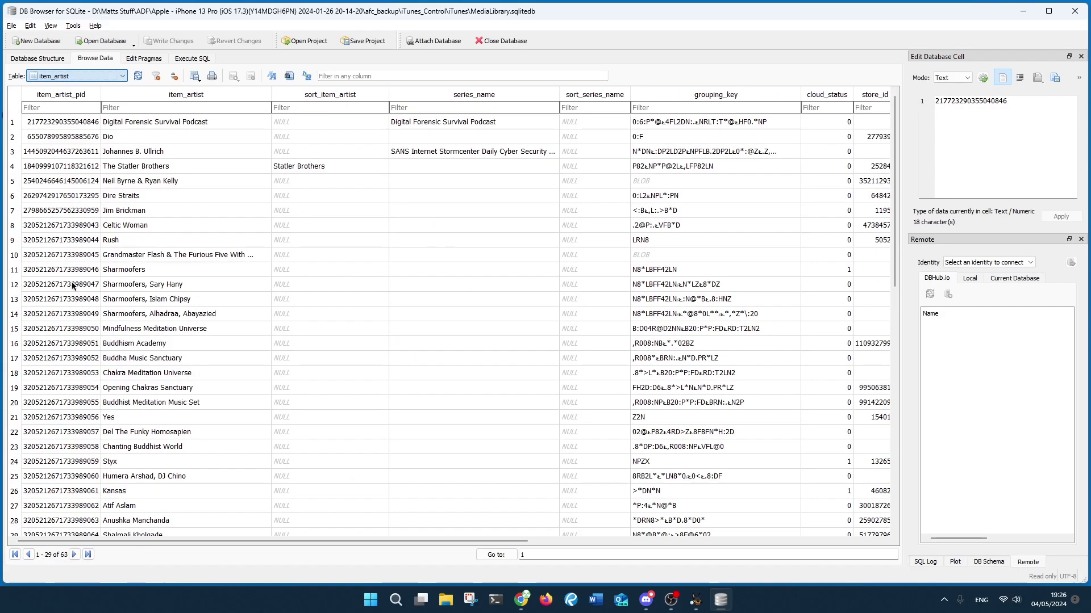
pyautogui.click(48, 107)
pyautogui.rightClick(50, 110)
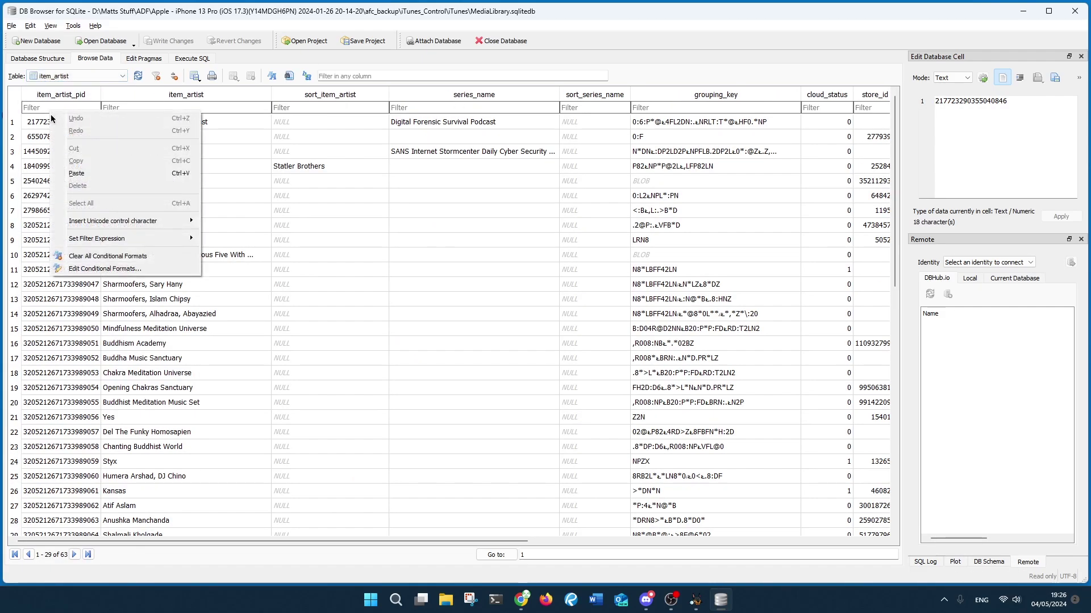
pyautogui.click(76, 173)
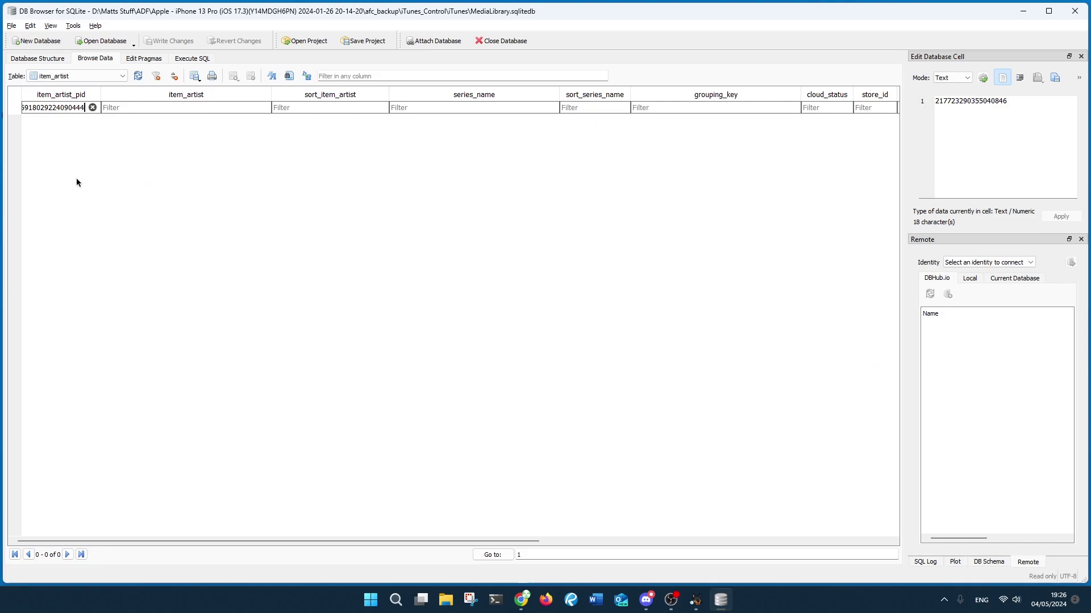
# Step: Display the item_kvs table and select the item_pid value in row 4
pyautogui.click(114, 75)
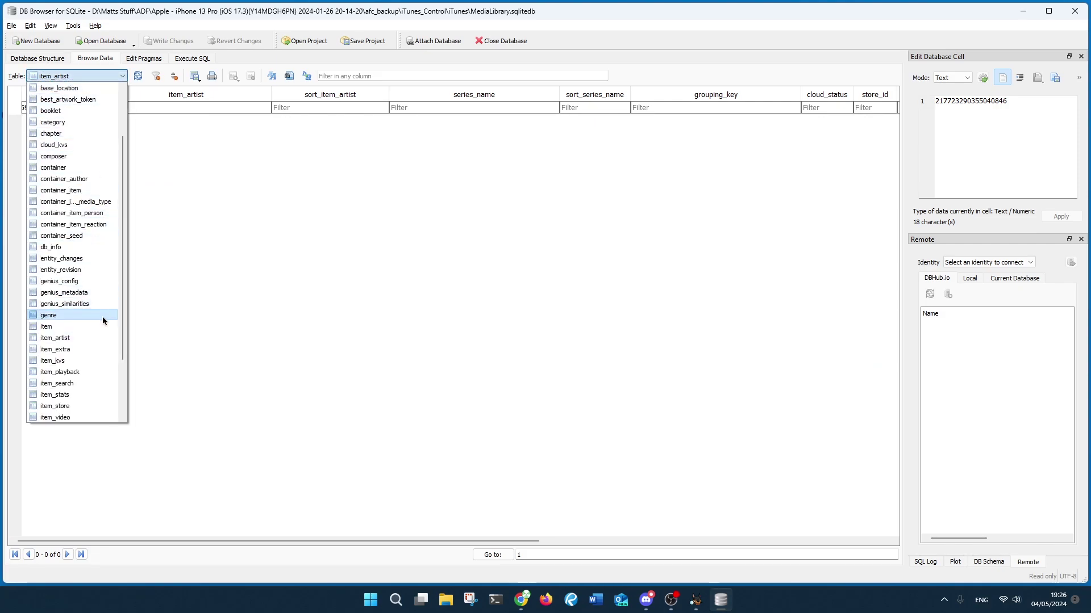
pyautogui.click(84, 363)
pyautogui.click(59, 172)
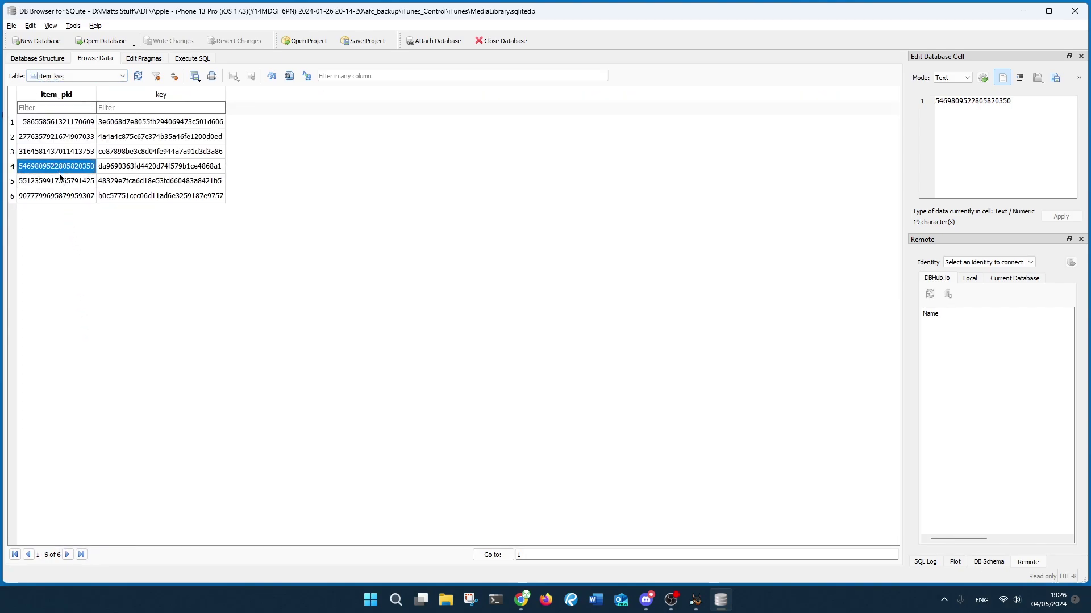
# Step: Display the item_extra table and copy the item_pid of the Gypsy track in row 2
pyautogui.click(61, 76)
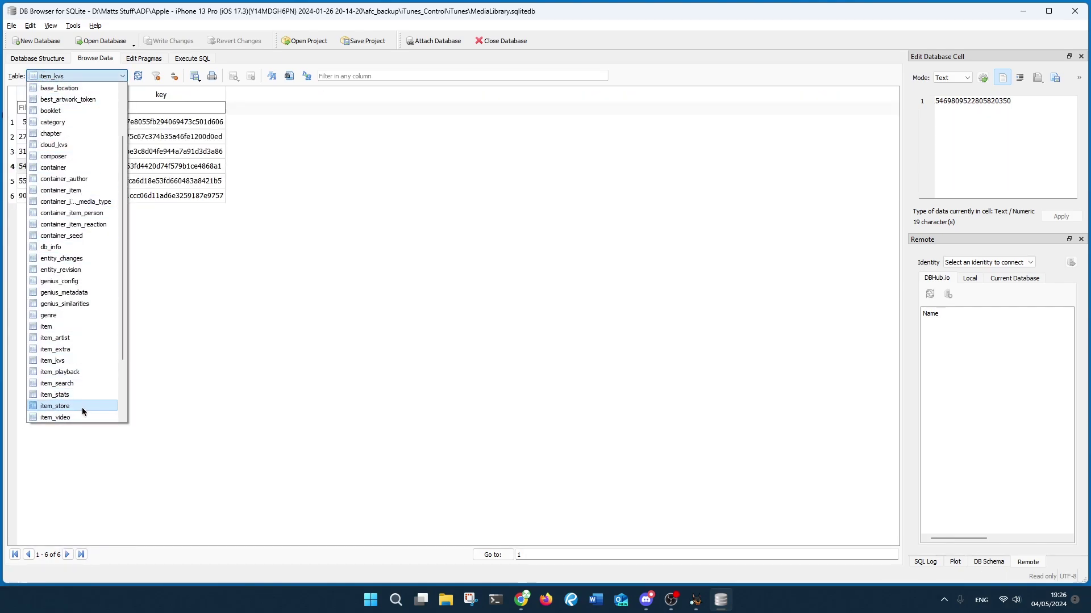
pyautogui.scroll(-1, 83, 398)
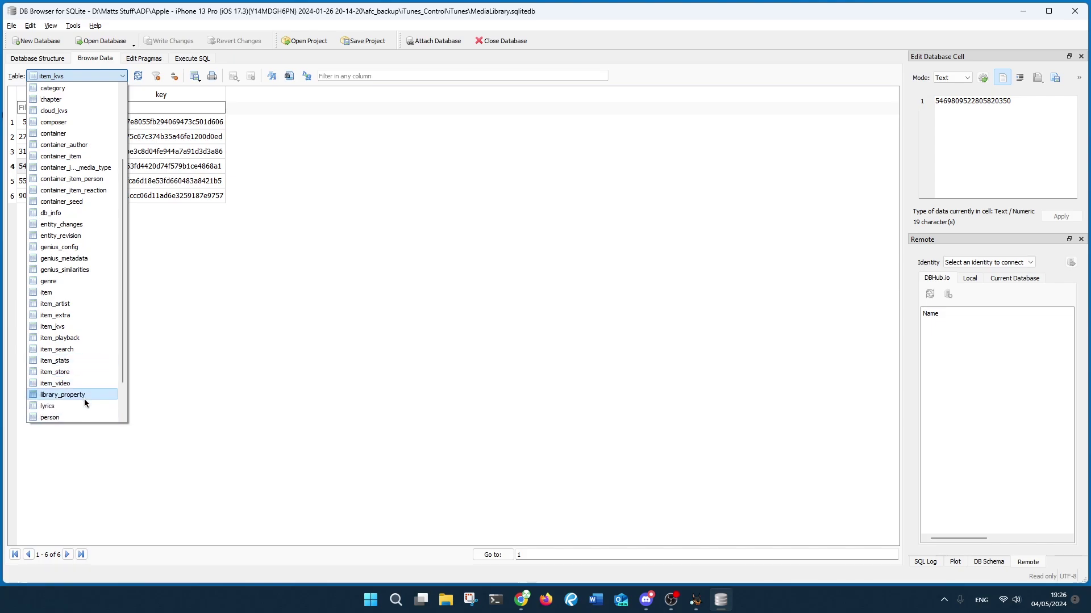
pyautogui.click(79, 313)
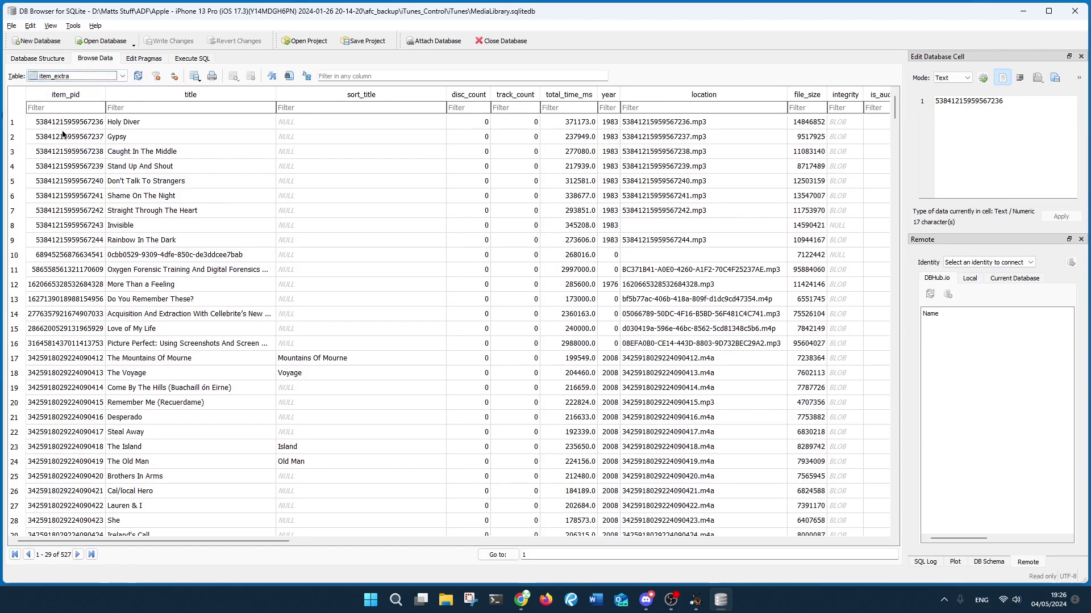
pyautogui.click(64, 137)
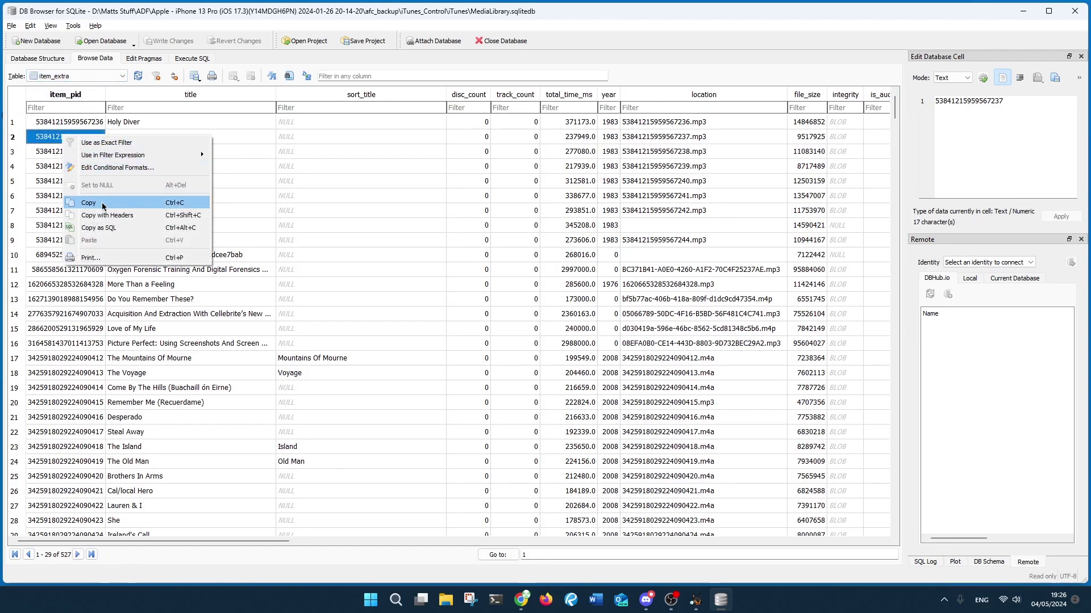
pyautogui.click(102, 203)
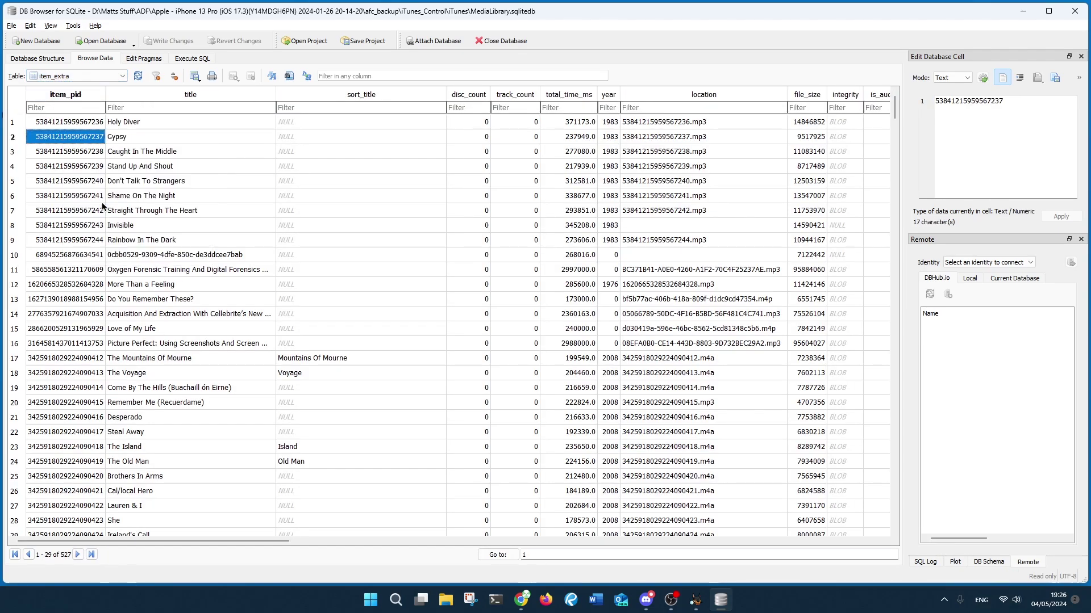
# Step: Replace the item_artist_pid filter in the item_artist table with the copied Gypsy track ID
pyautogui.click(74, 77)
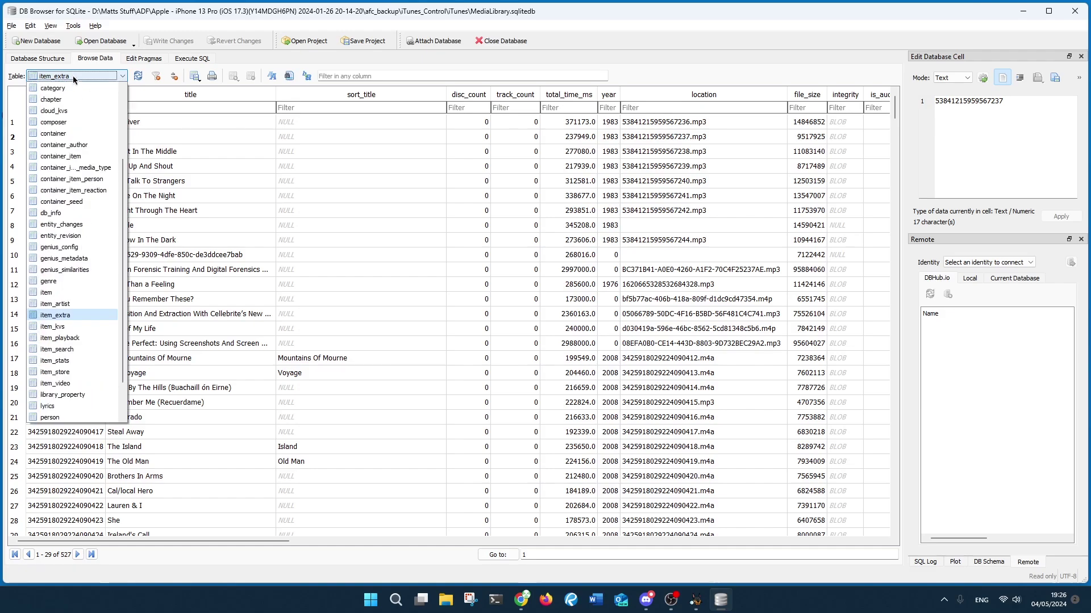
pyautogui.click(81, 311)
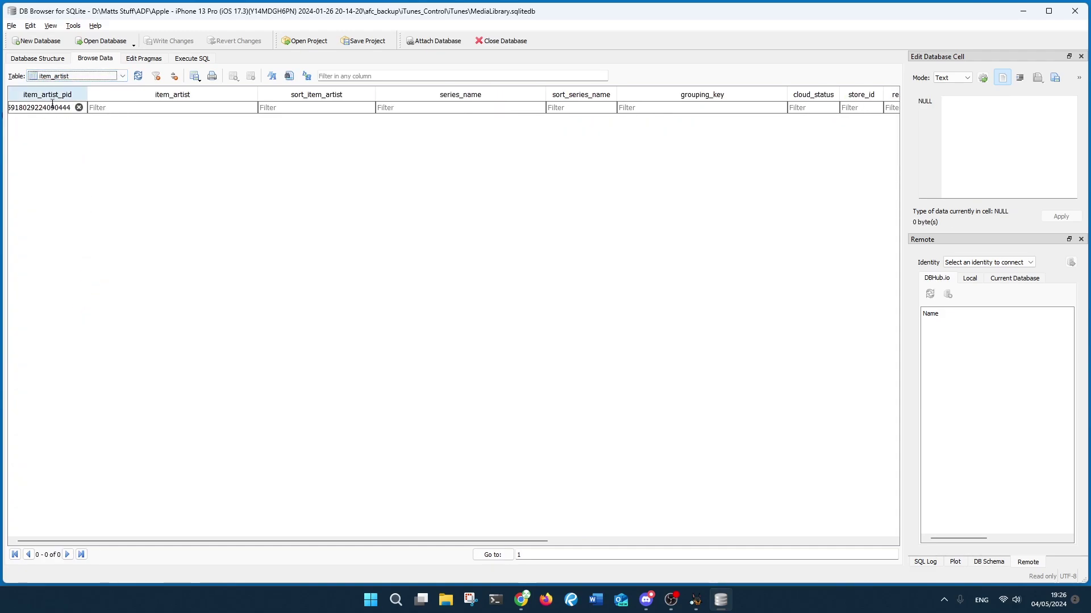
pyautogui.click(79, 108)
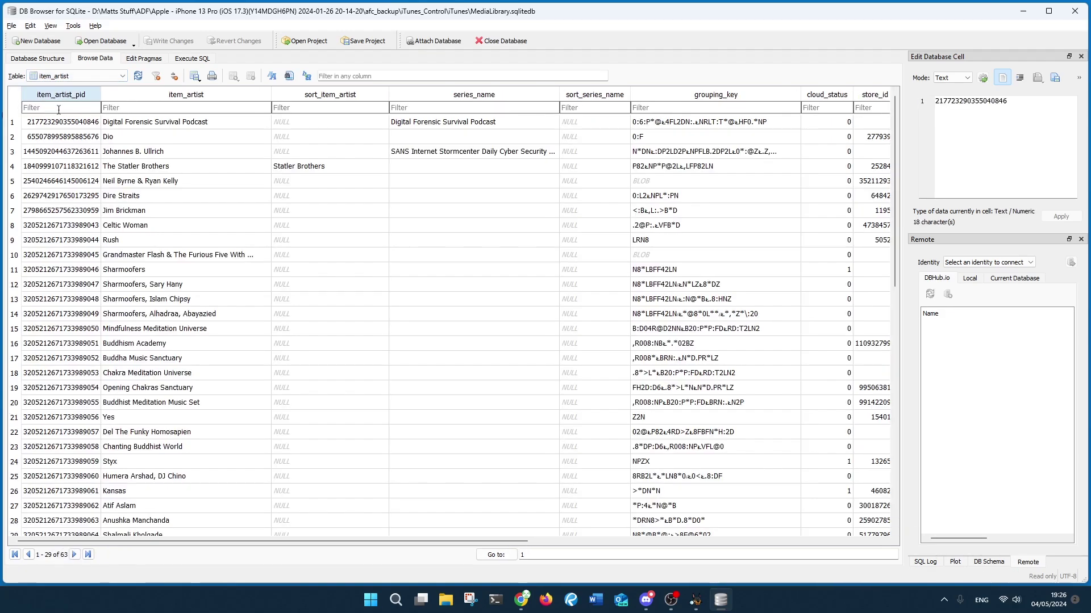
pyautogui.rightClick(61, 109)
pyautogui.click(100, 175)
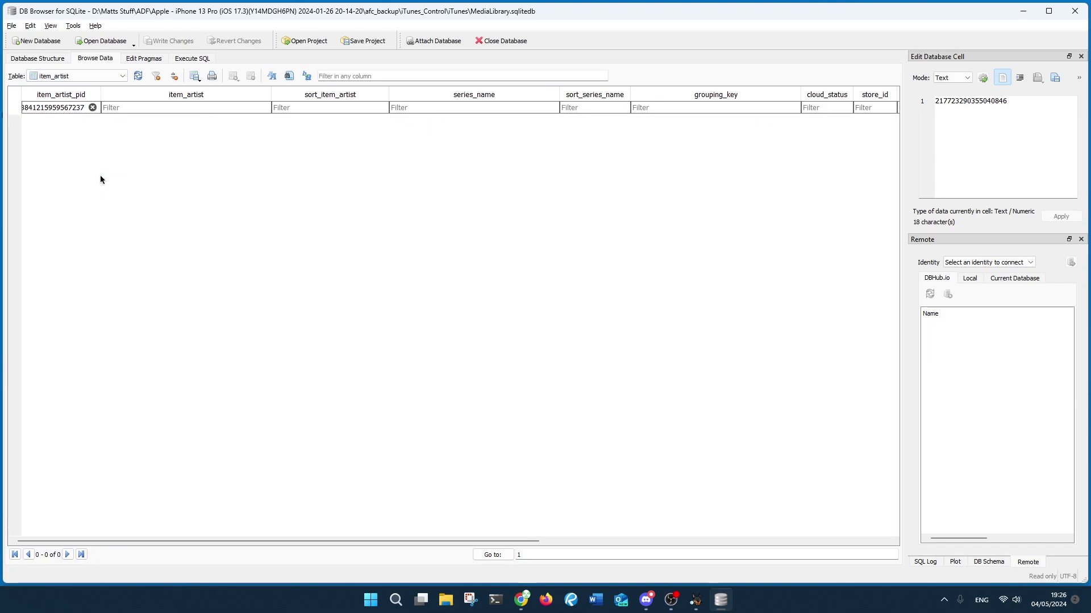
# Step: Clear the track ID filter, copy Dio's item_artist_pid from row 2, and filter the item_artist_pid column by it
pyautogui.click(91, 109)
pyautogui.click(69, 136)
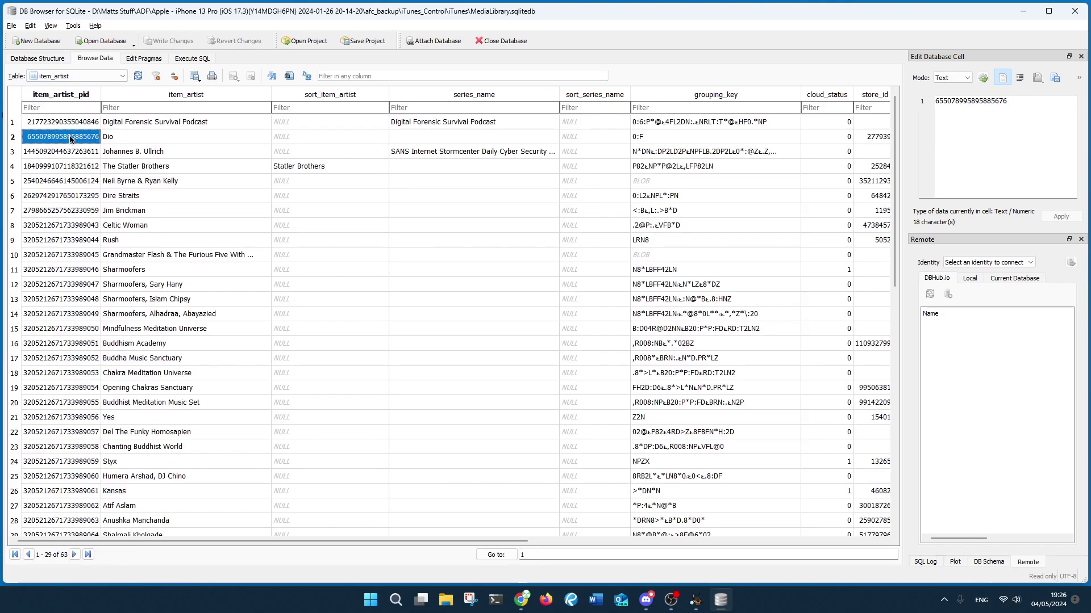
pyautogui.rightClick(70, 137)
pyautogui.click(97, 203)
pyautogui.click(58, 107)
pyautogui.rightClick(58, 108)
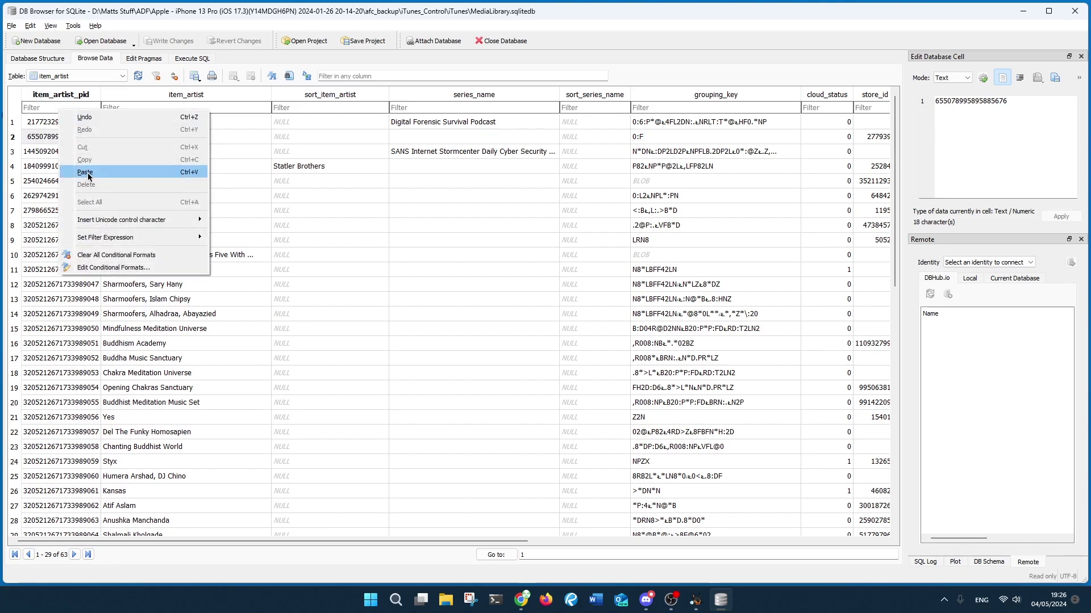
pyautogui.click(87, 172)
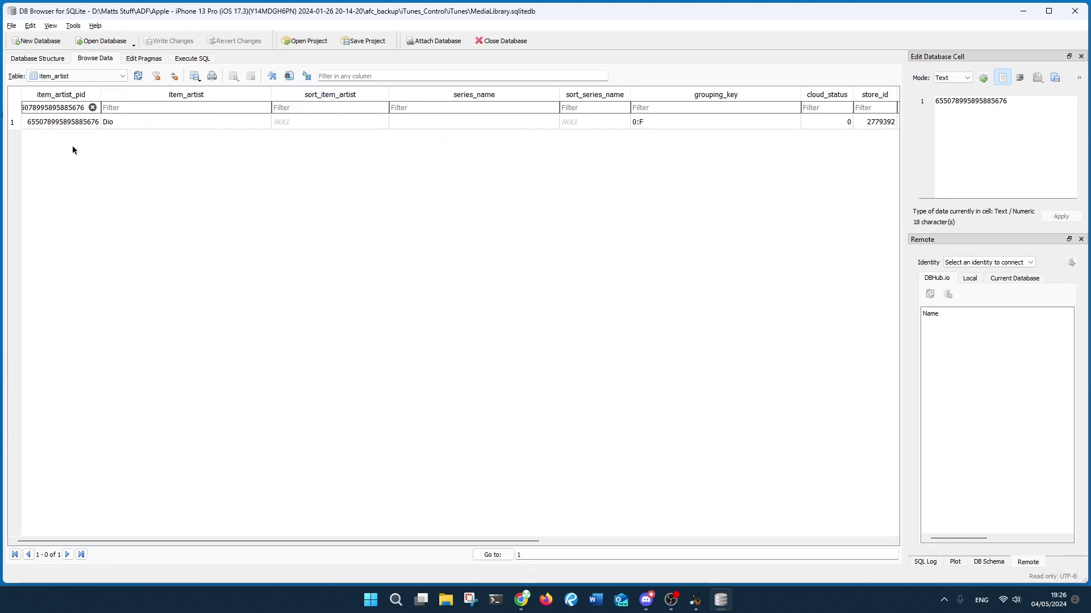
# Step: Try Dio's artist ID as the item_pid filter in the item_extra table, then clear that filter
pyautogui.click(107, 75)
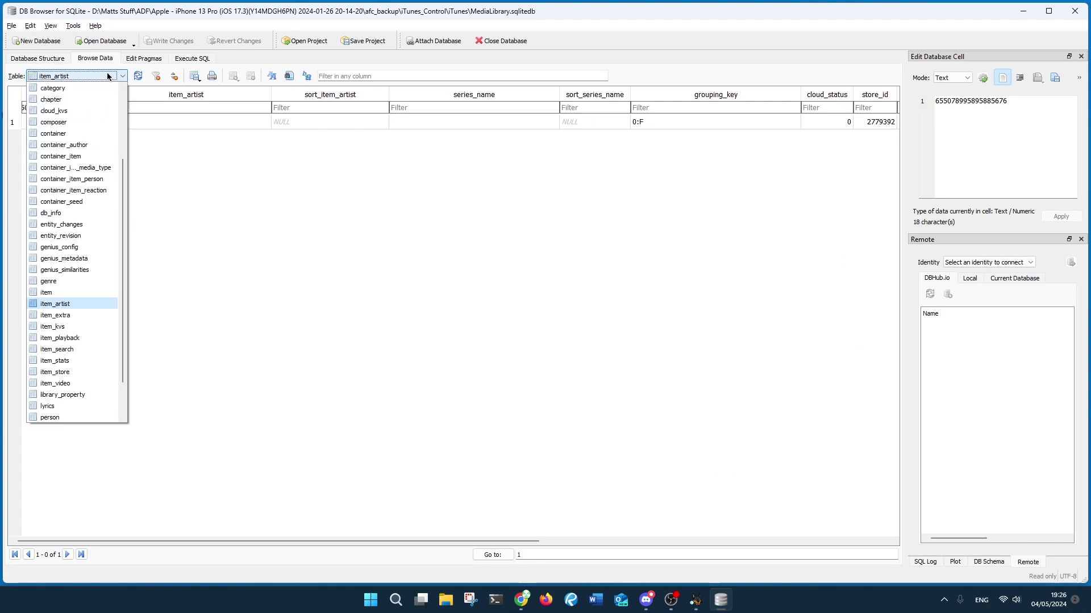
pyautogui.click(83, 316)
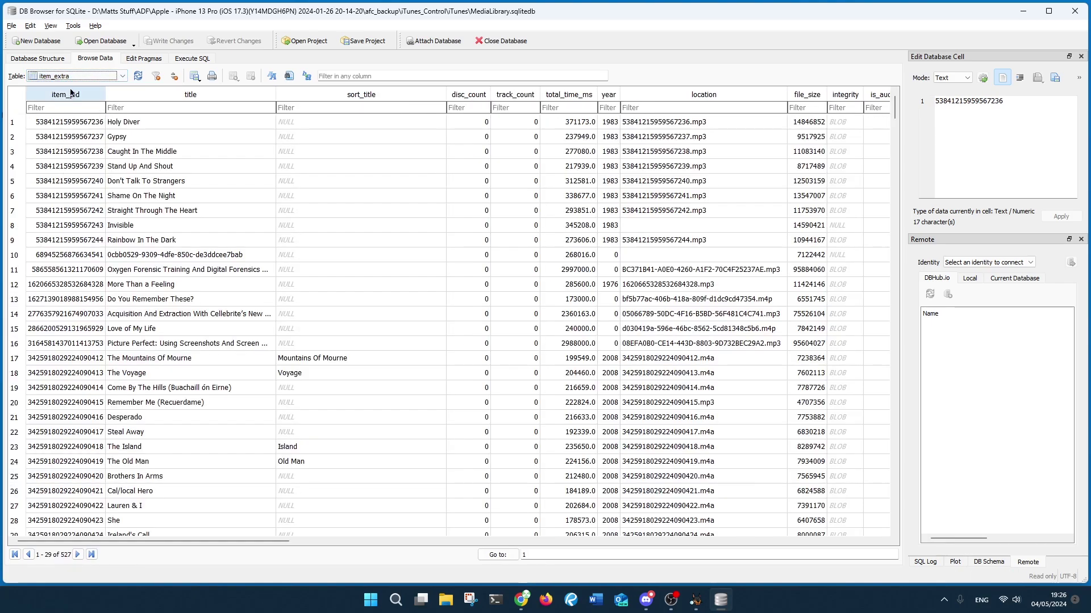
pyautogui.click(69, 108)
pyautogui.rightClick(70, 111)
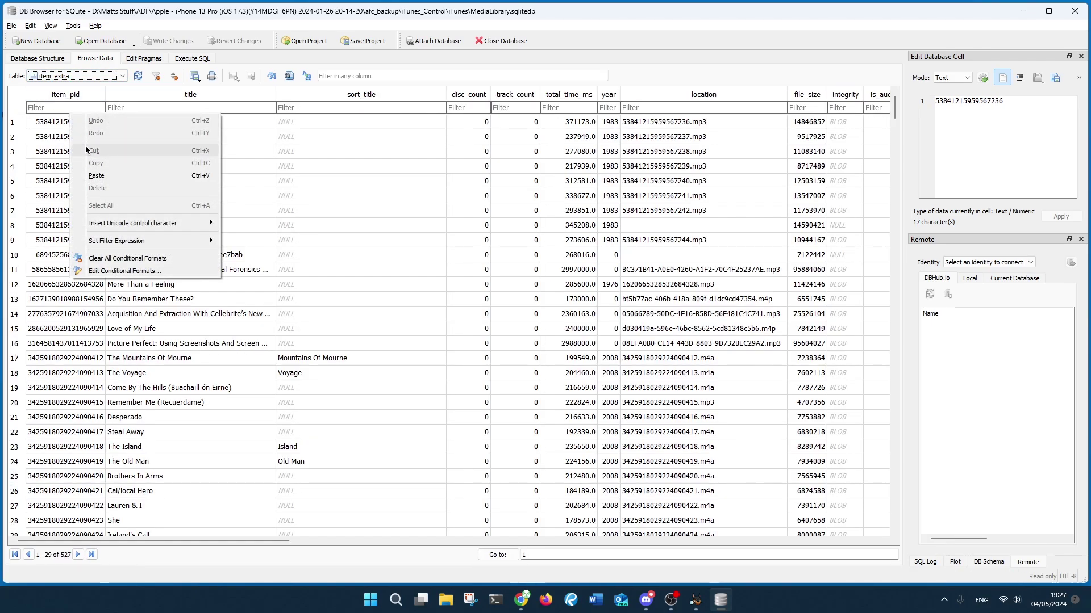
pyautogui.click(104, 177)
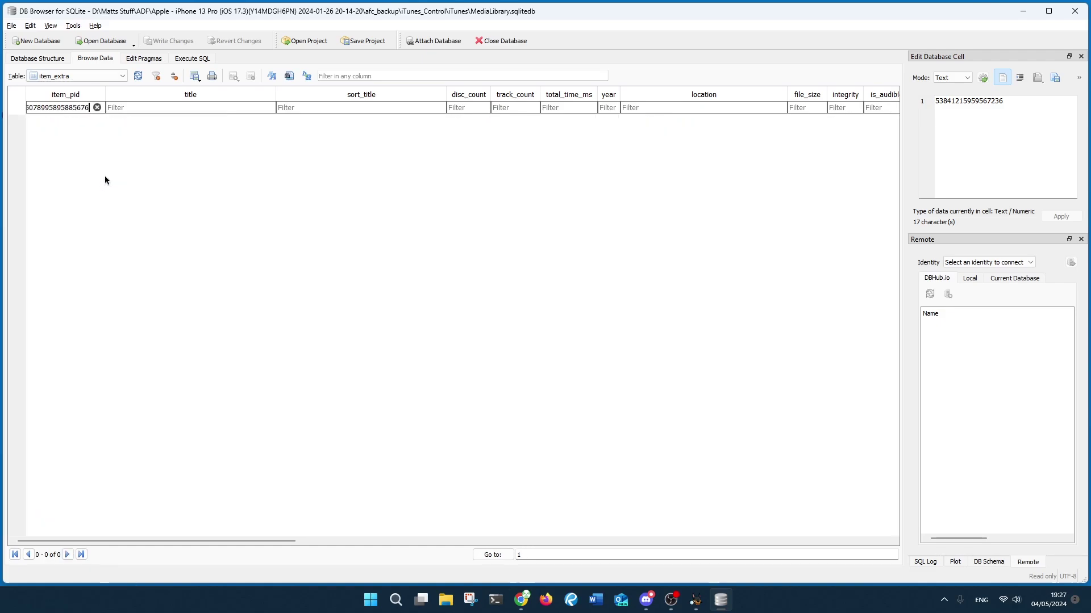
pyautogui.click(97, 107)
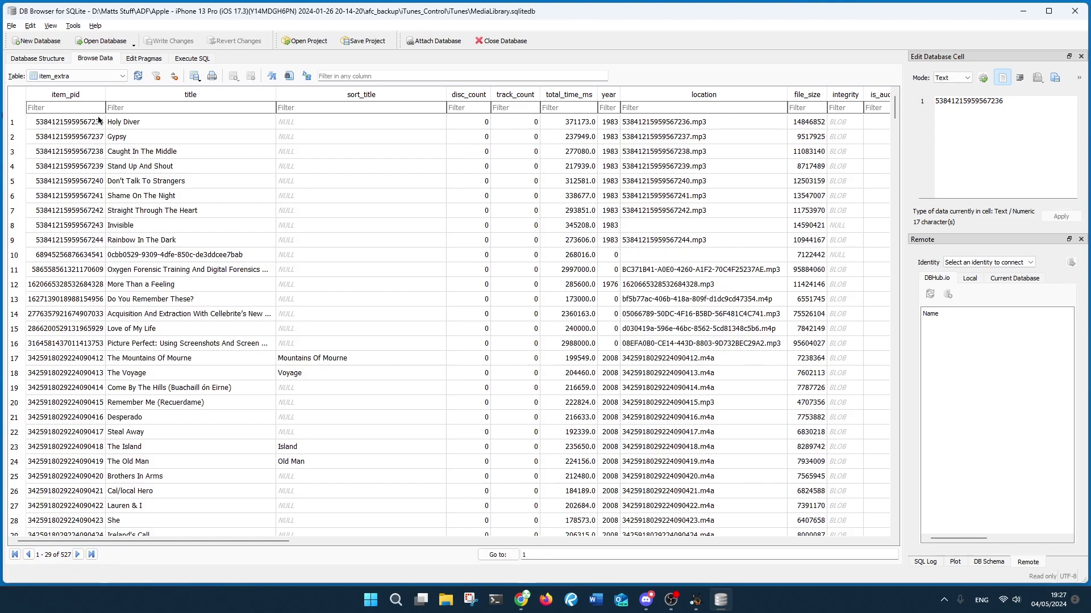
# Step: Display the item table and copy the item_pid from row 514
pyautogui.click(83, 76)
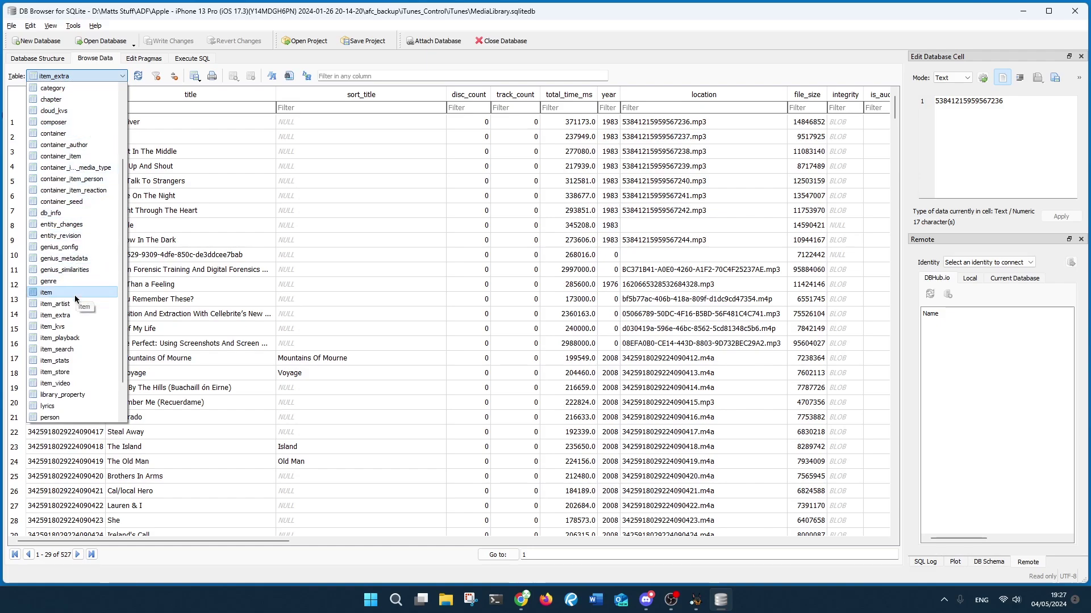
pyautogui.press('Escape')
pyautogui.press('Up')
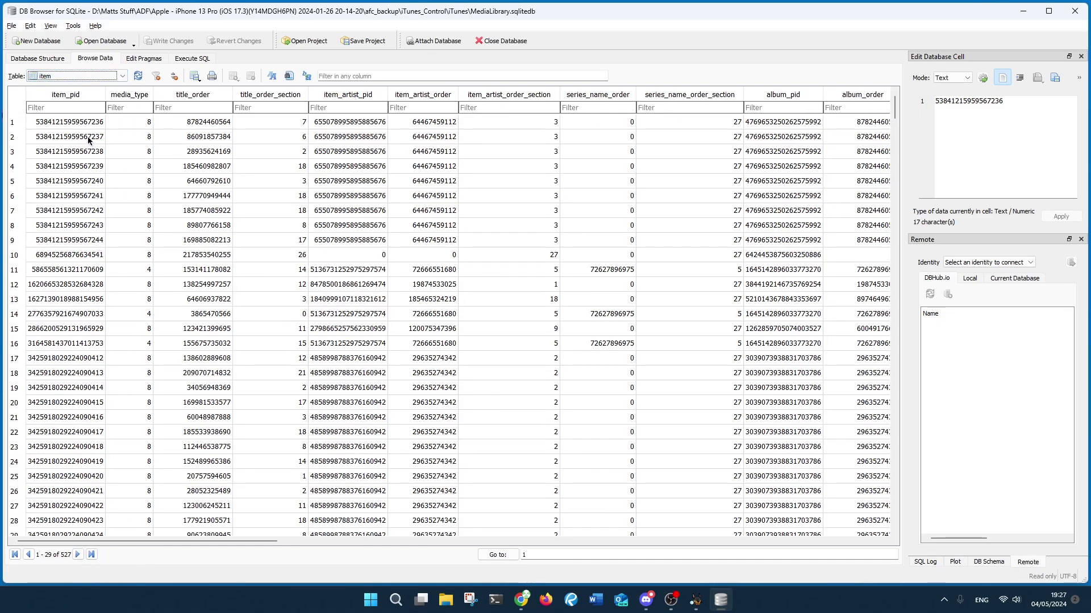
pyautogui.scroll(-4, 88, 140)
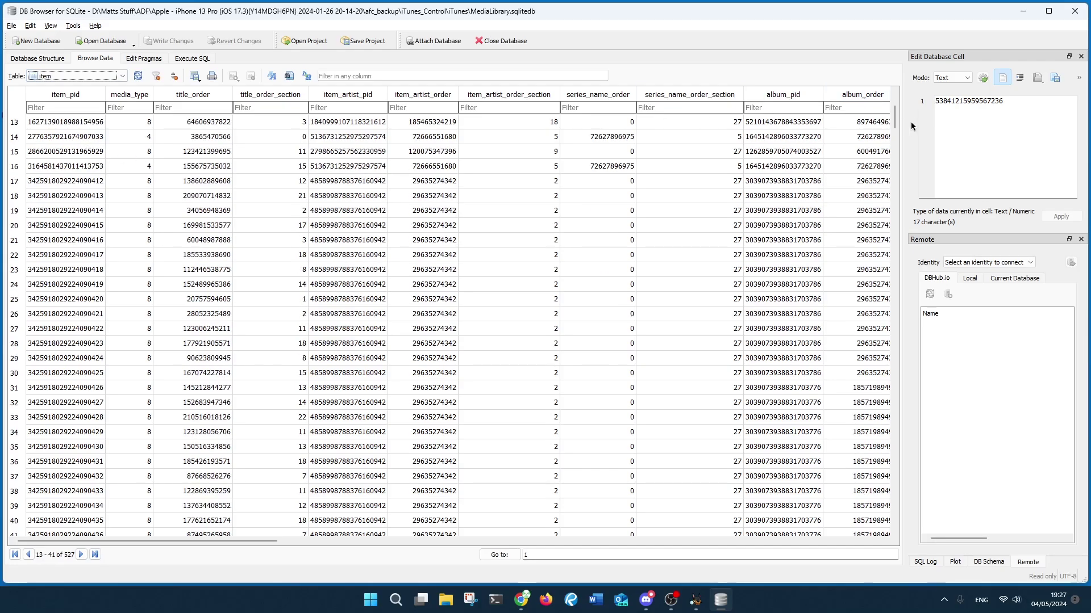
pyautogui.moveTo(895, 117); pyautogui.dragTo(896, 514)
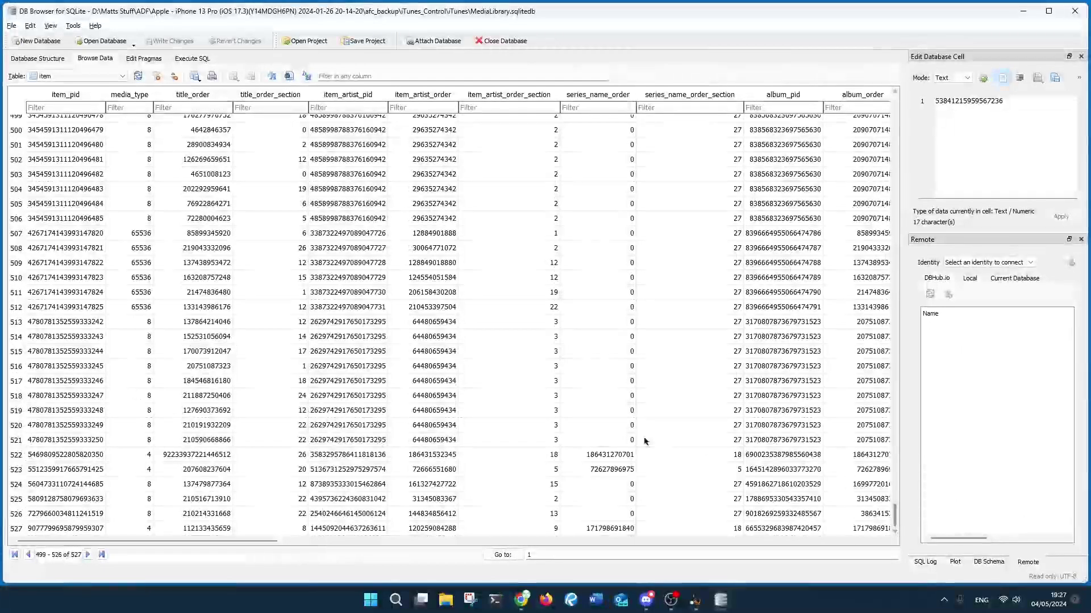
pyautogui.click(62, 338)
pyautogui.rightClick(70, 339)
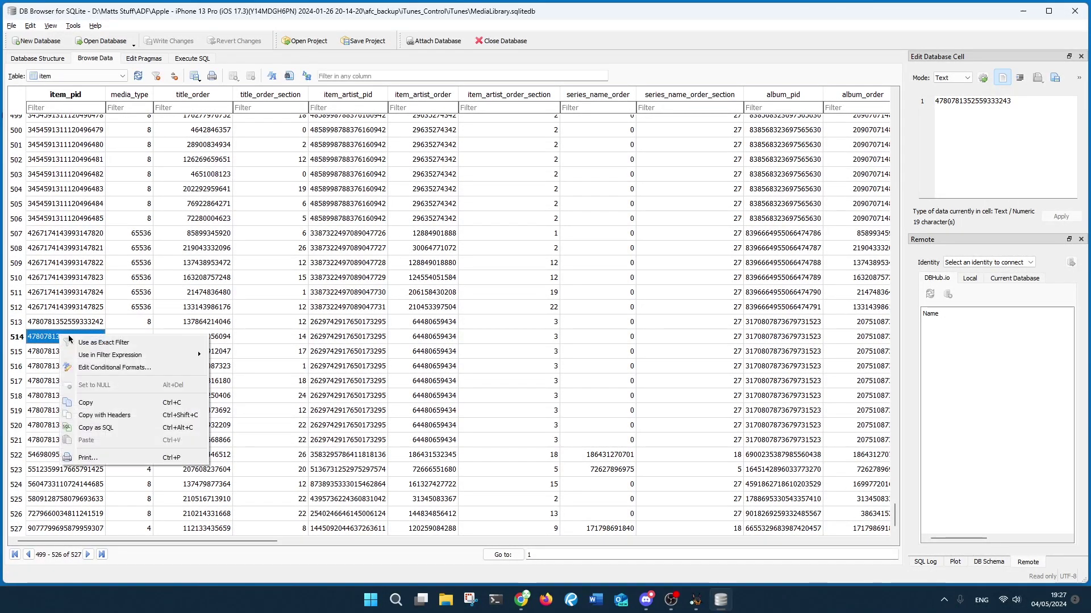
pyautogui.click(86, 403)
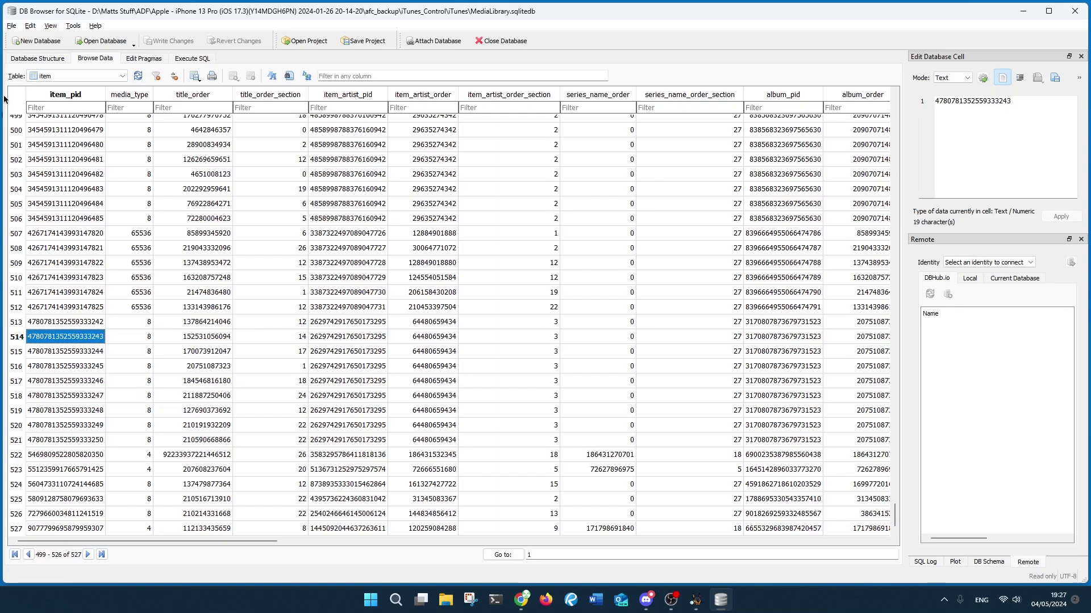
# Step: Try the copied row 514 item ID as the item_artist_pid filter in the item_artist table, then clear it
pyautogui.click(63, 72)
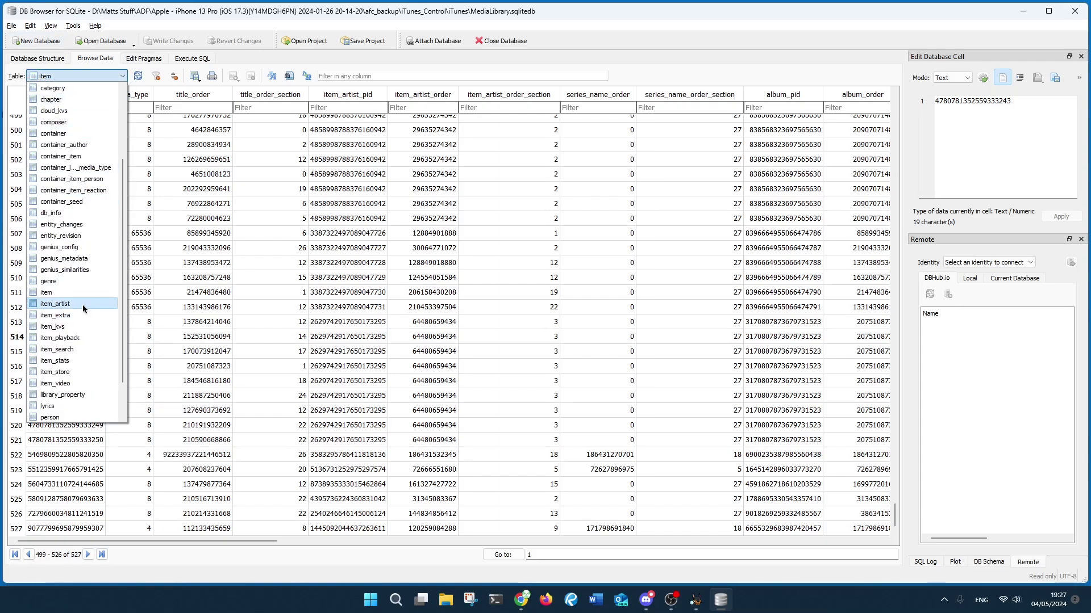
pyautogui.click(83, 304)
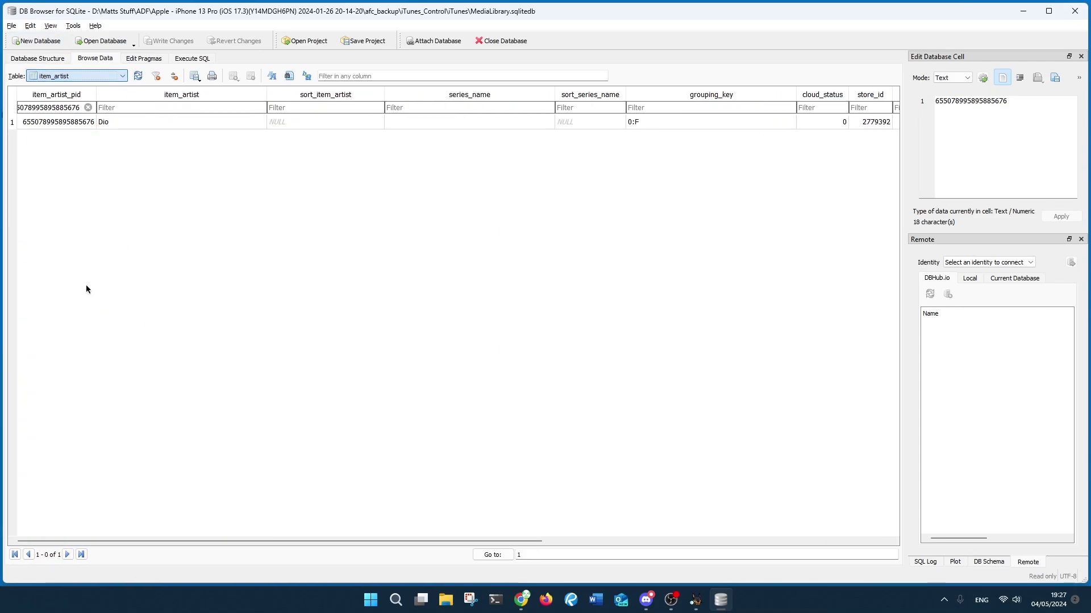
pyautogui.click(88, 107)
pyautogui.rightClick(72, 110)
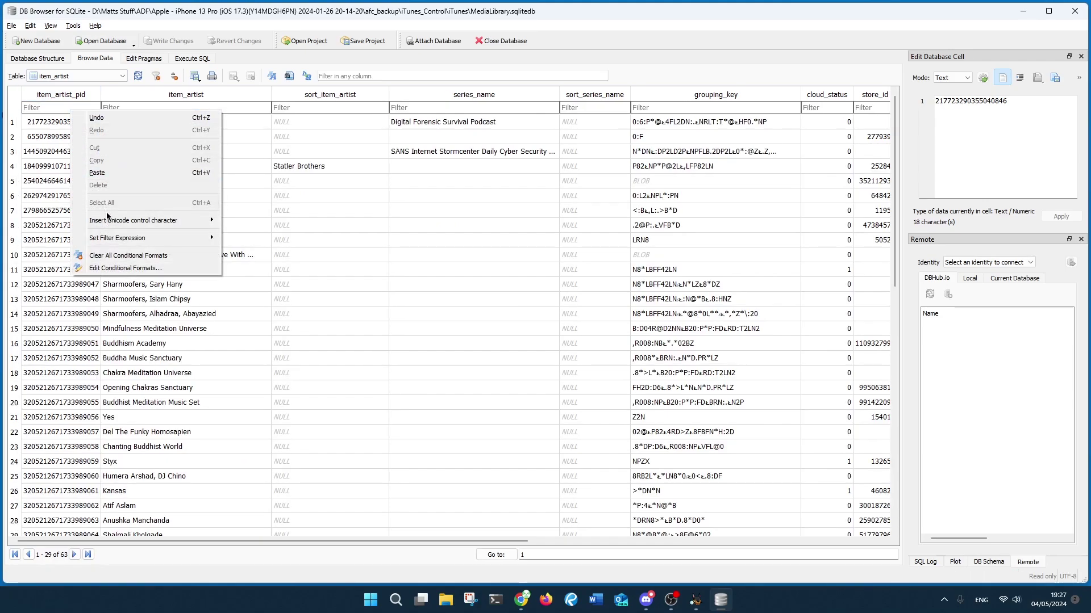
pyautogui.click(108, 172)
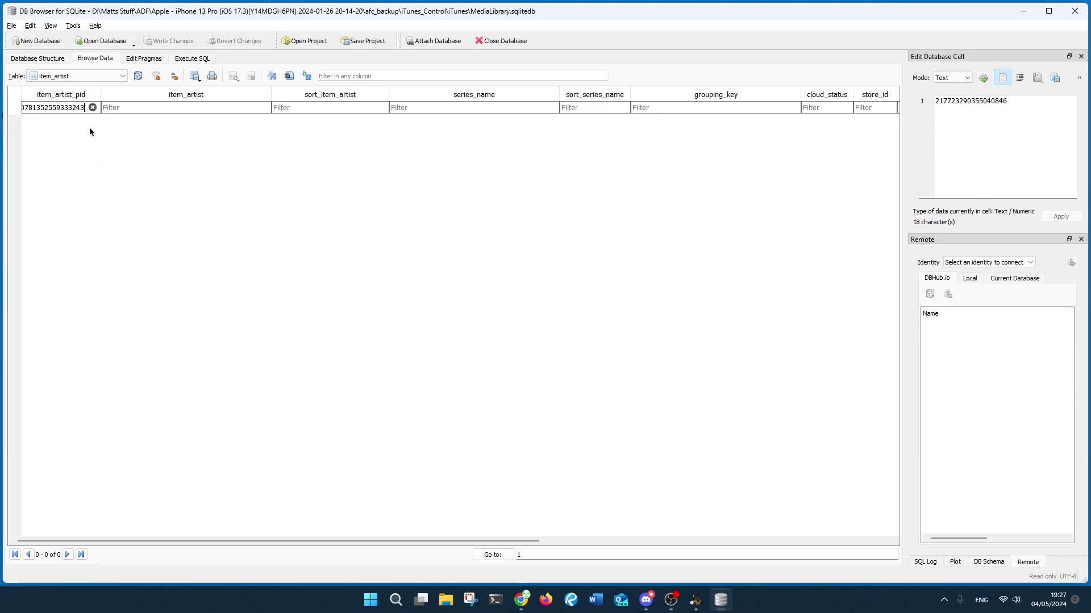
pyautogui.click(93, 108)
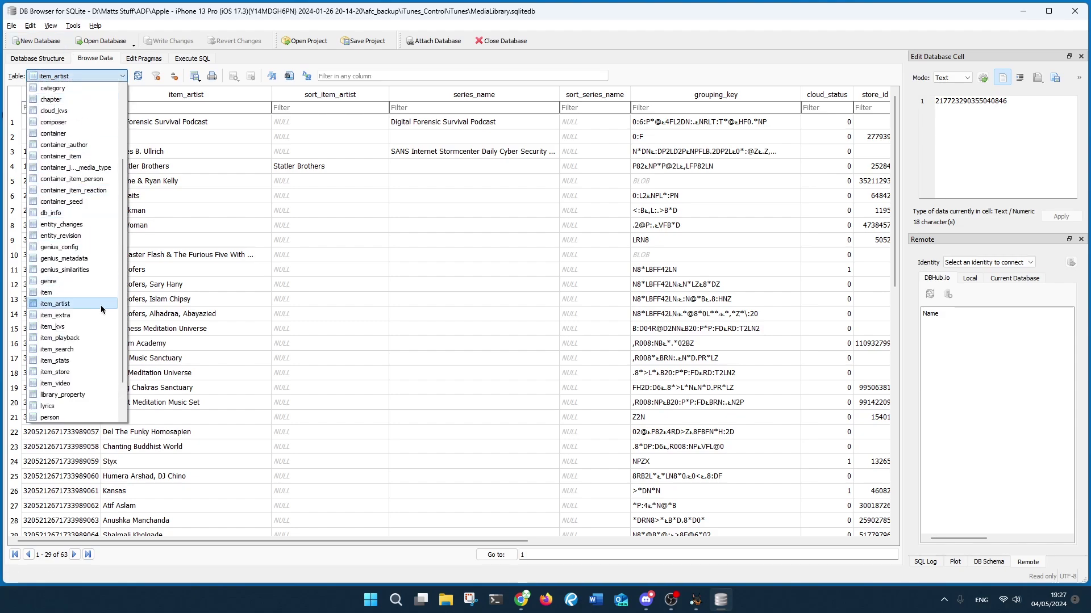
# Step: Filter the item_playback table's item_pid column by the item ID copied from row 514
pyautogui.click(84, 338)
pyautogui.rightClick(43, 108)
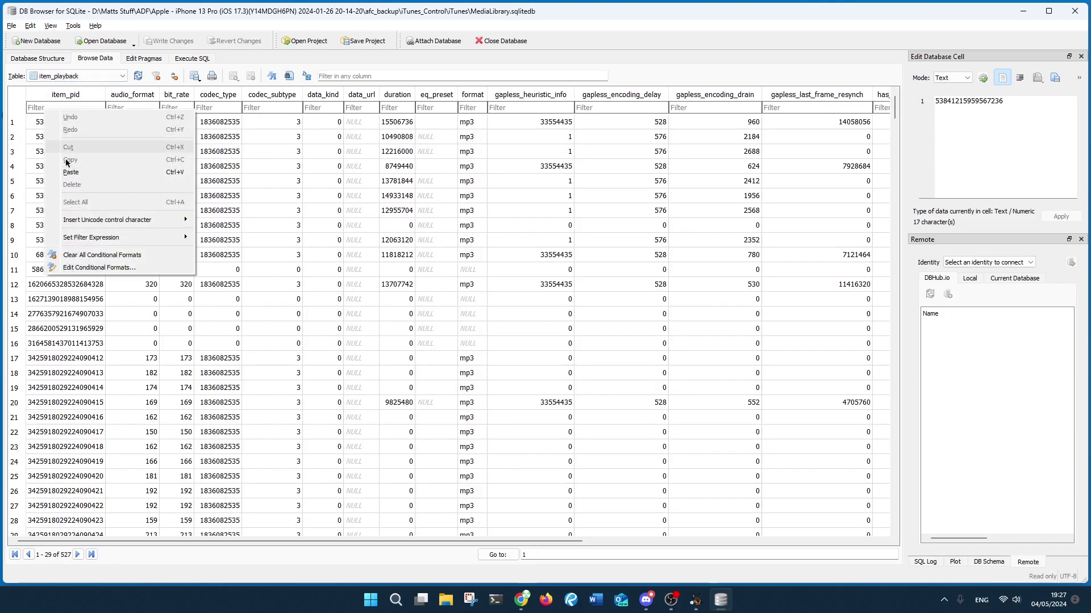
pyautogui.click(81, 175)
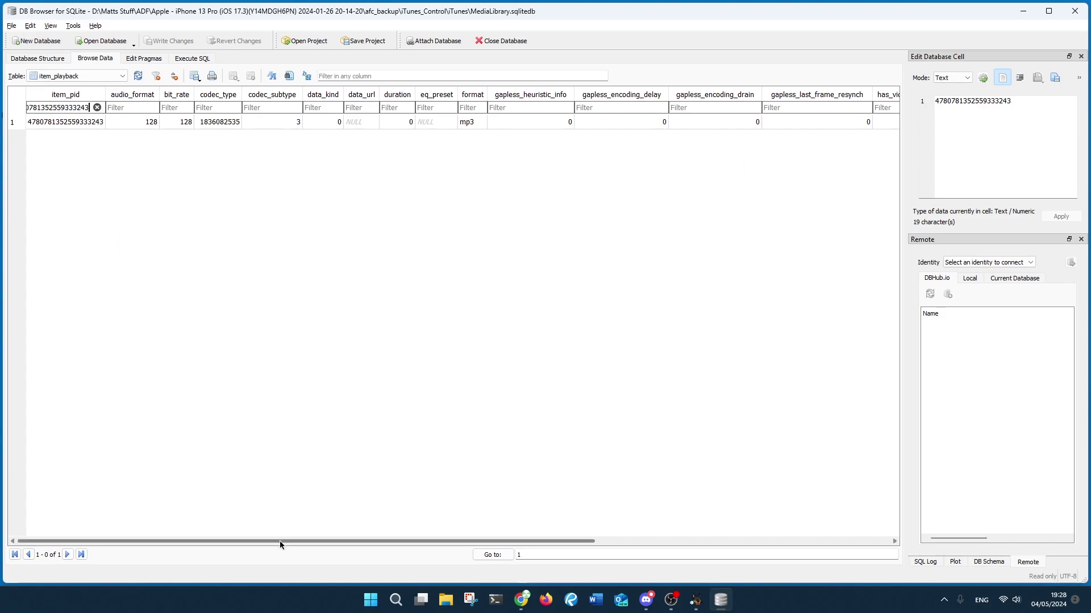
pyautogui.moveTo(280, 541); pyautogui.dragTo(142, 329)
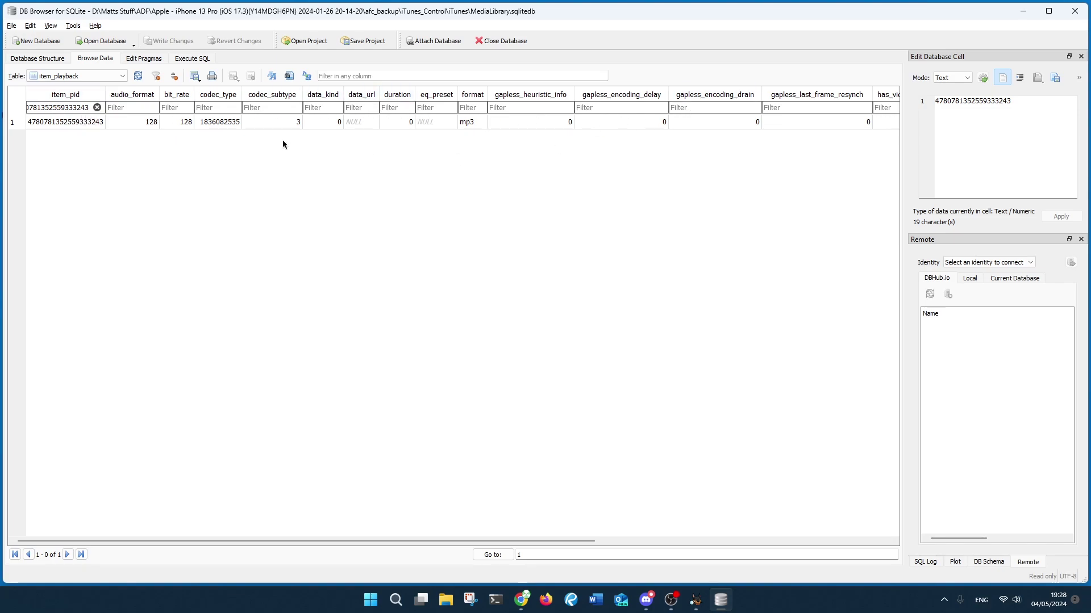
# Step: Display the item table and look through its first records
pyautogui.click(102, 77)
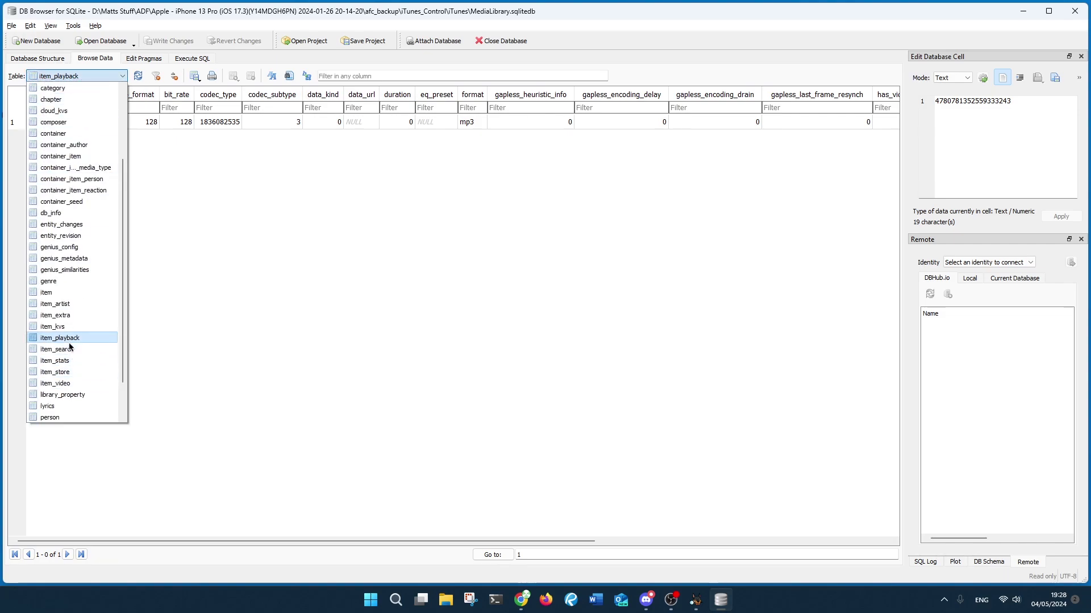
pyautogui.click(76, 292)
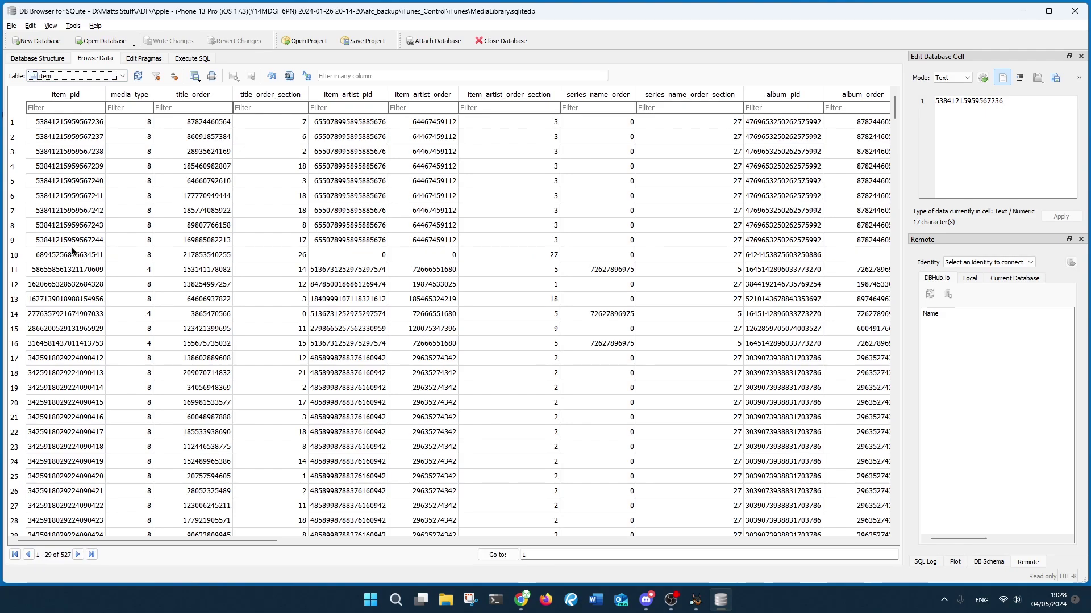
pyautogui.scroll(-4, 75, 251)
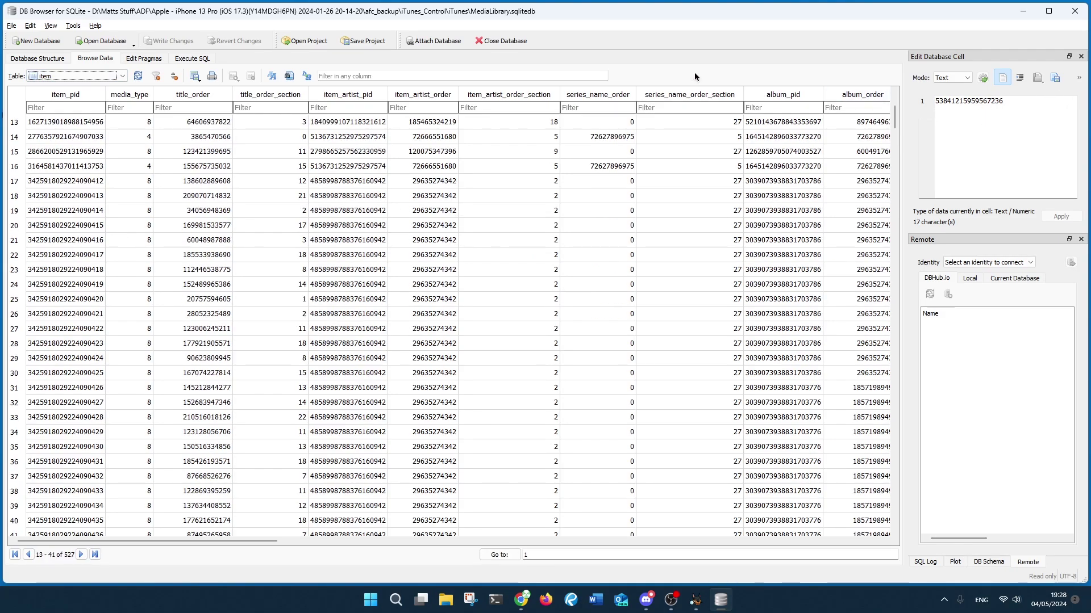
# Step: Display the item_artist table and sort its records by grouping_key in descending order
pyautogui.click(121, 76)
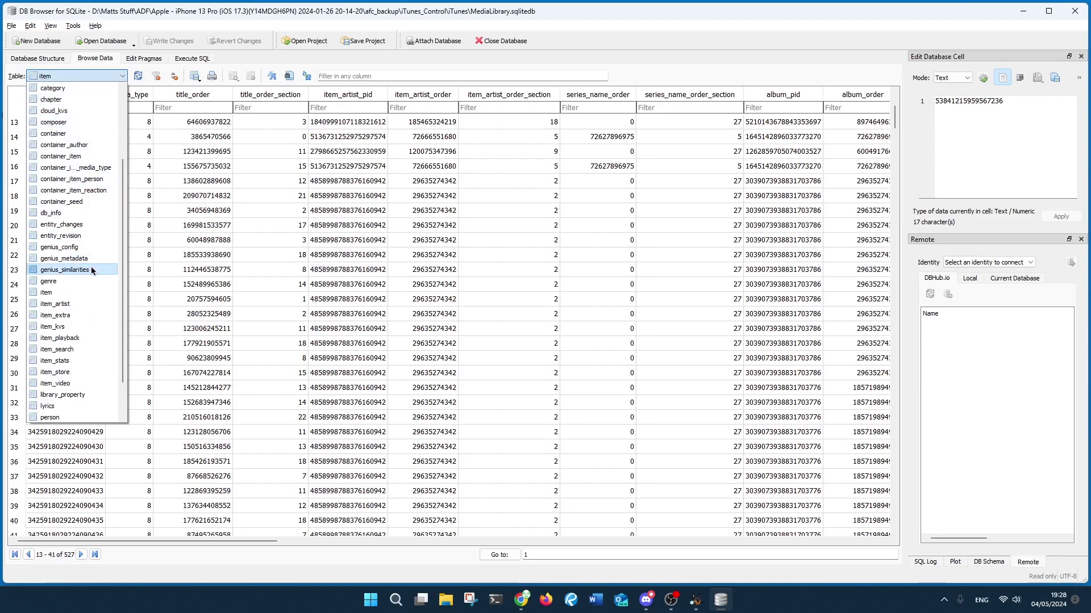
pyautogui.click(81, 304)
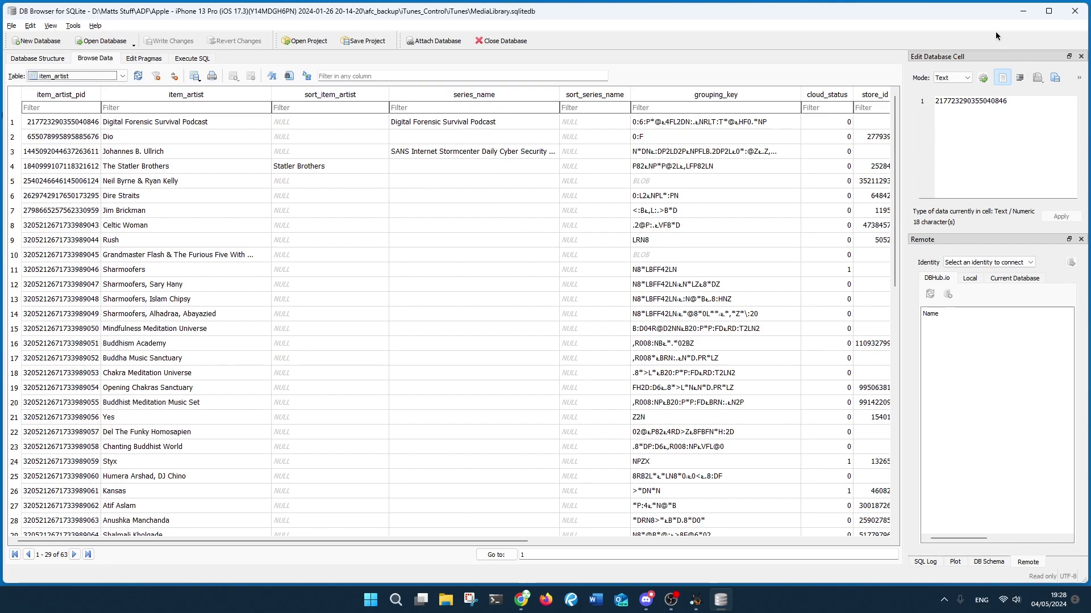
pyautogui.click(787, 94)
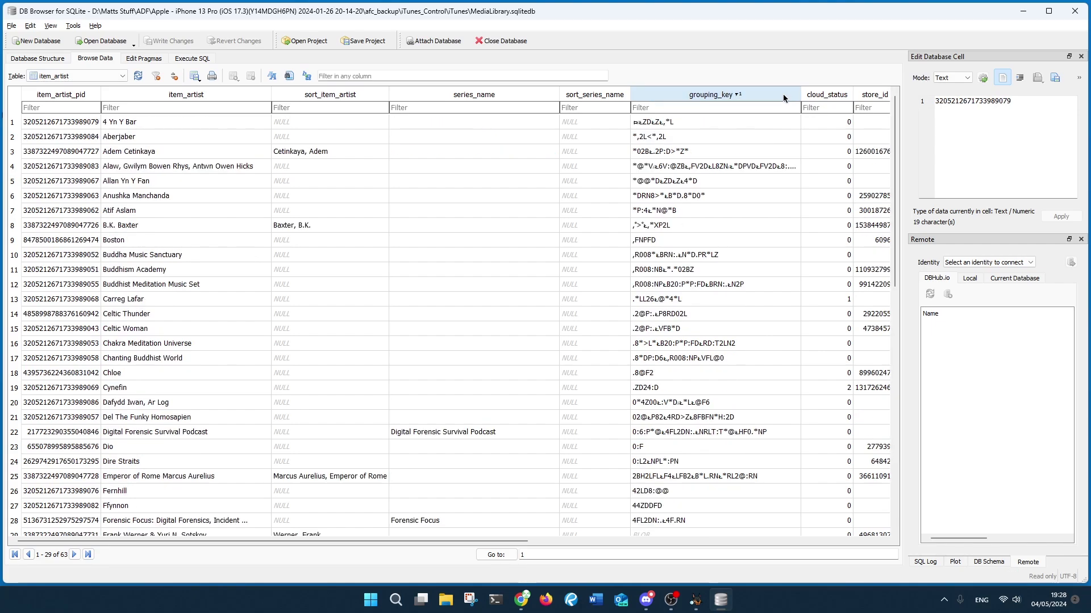
pyautogui.click(784, 97)
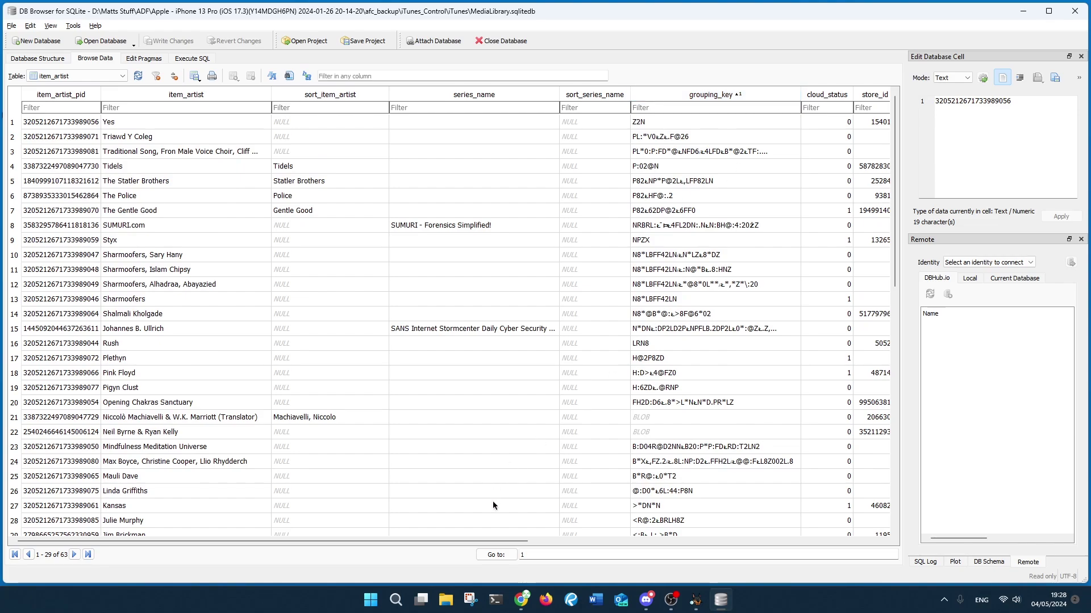
pyautogui.moveTo(503, 540); pyautogui.dragTo(127, 542)
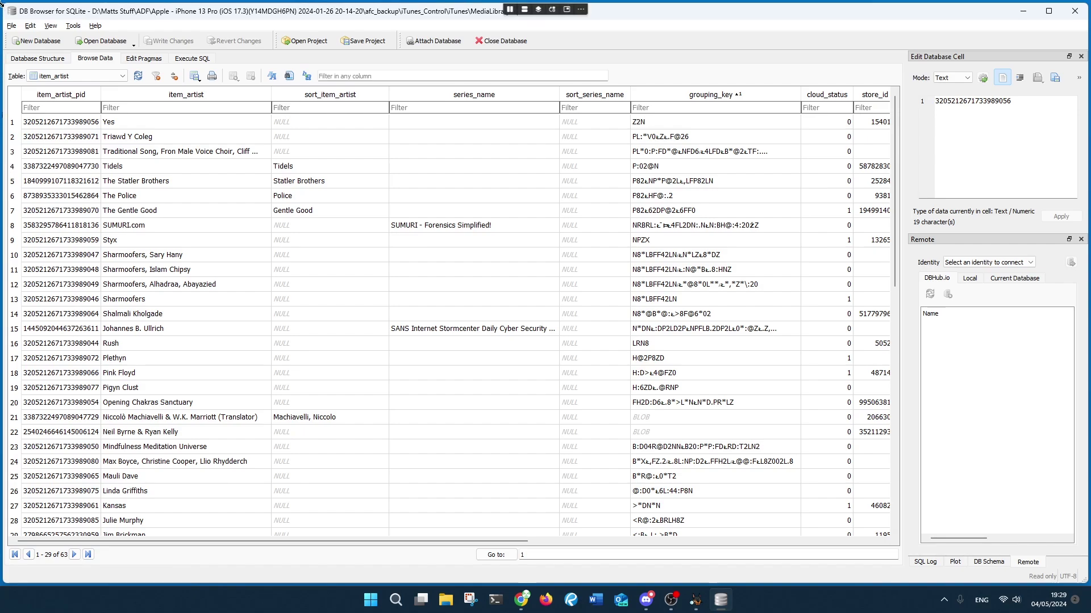
# Step: Review the list of tables in the database structure, and sort the item_artist table's data by item_artist in ascending order
pyautogui.click(44, 57)
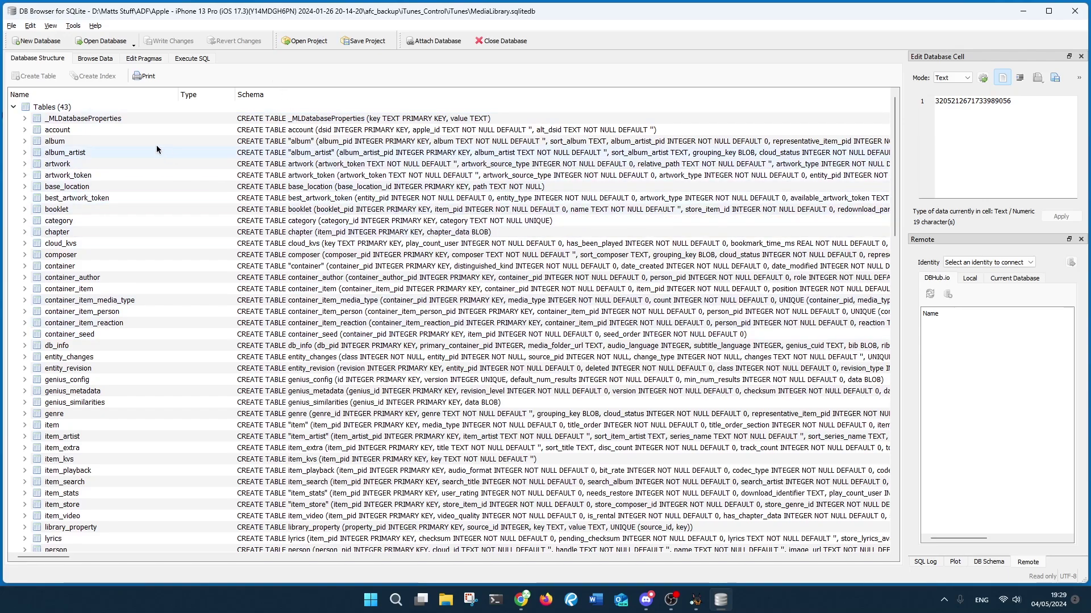
pyautogui.click(92, 58)
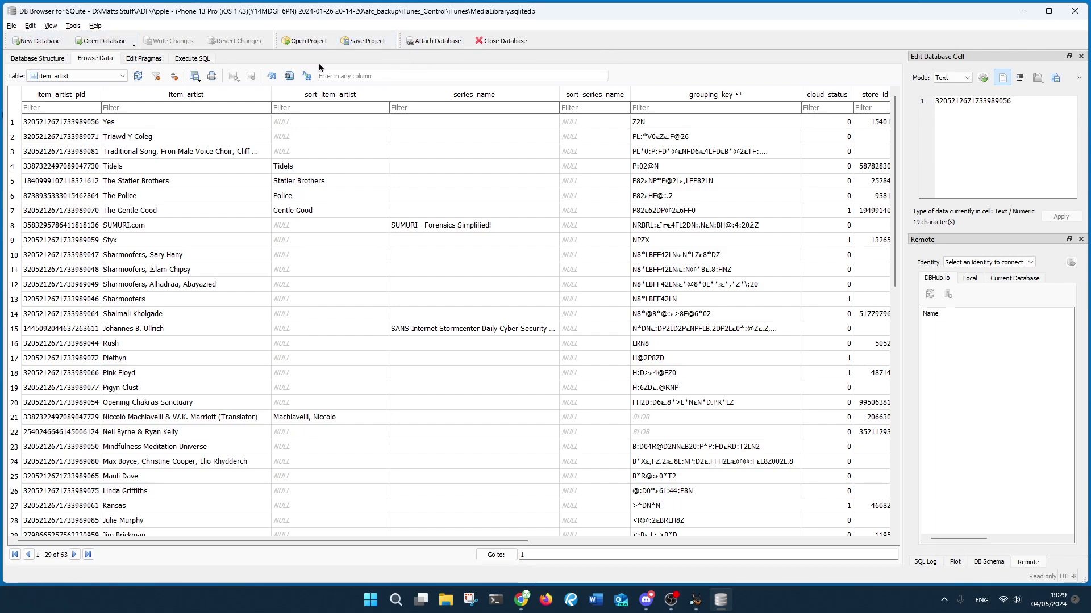
pyautogui.click(516, 77)
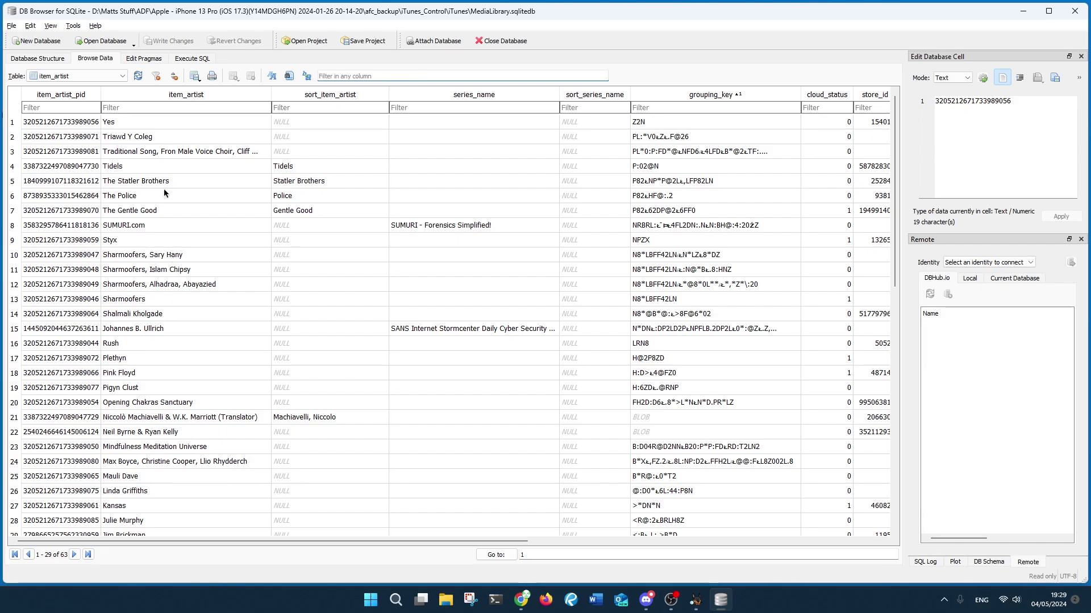
pyautogui.click(151, 95)
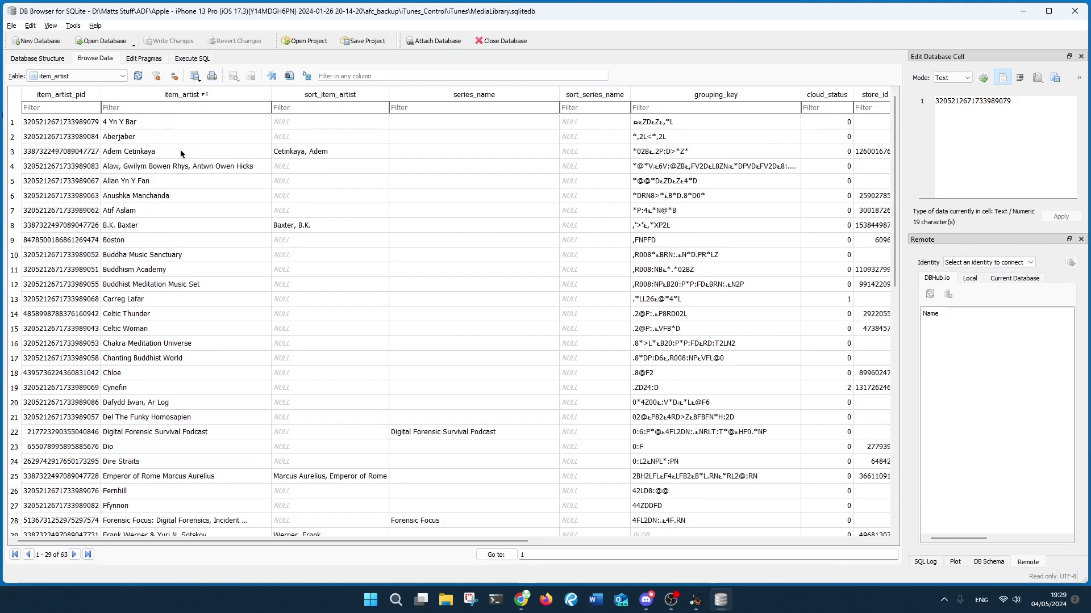
pyautogui.scroll(-11, 181, 153)
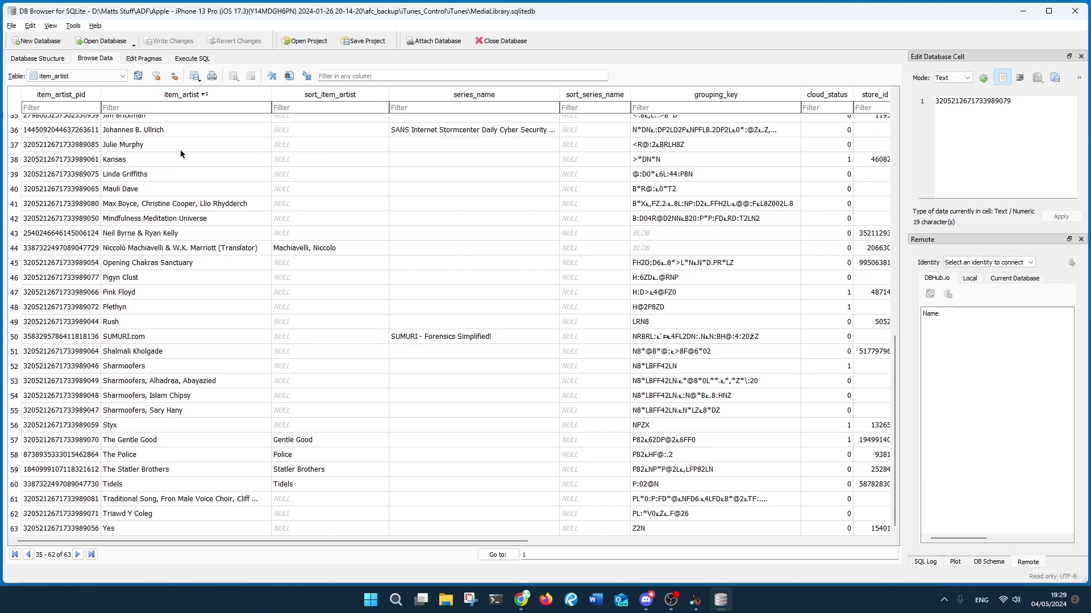
pyautogui.scroll(7, 180, 153)
pyautogui.scroll(4, 181, 153)
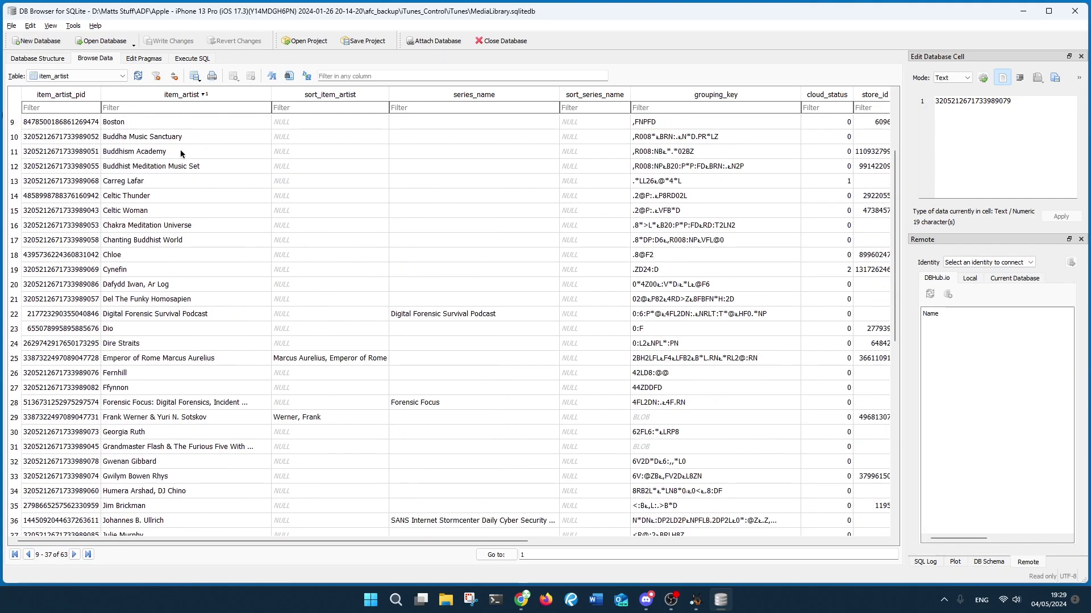
# Step: Display the item table and examine its album artist, composer and genre ID columns
pyautogui.click(122, 76)
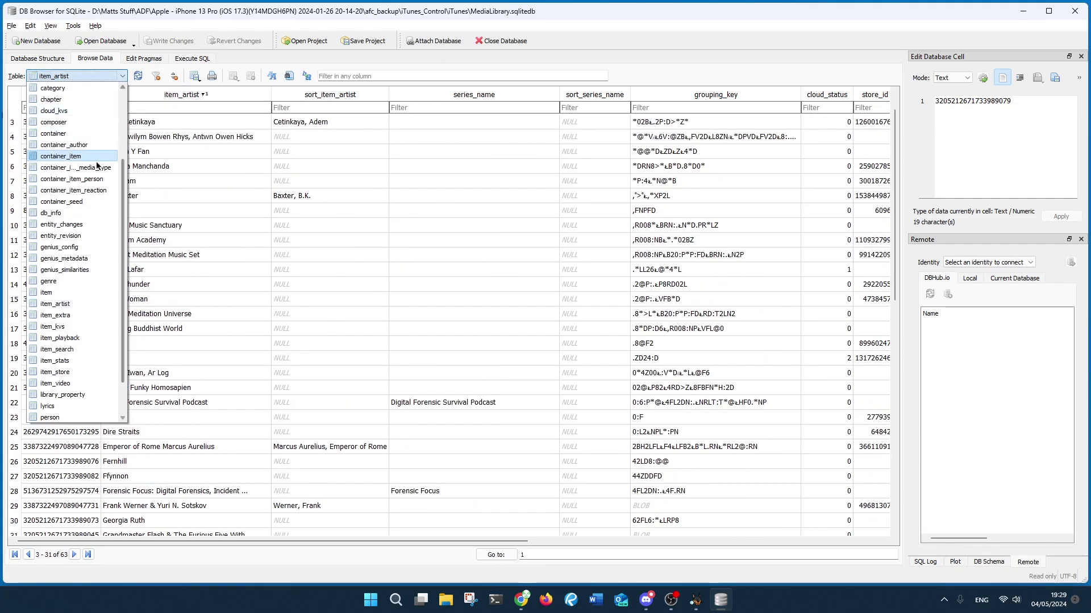
pyautogui.click(78, 292)
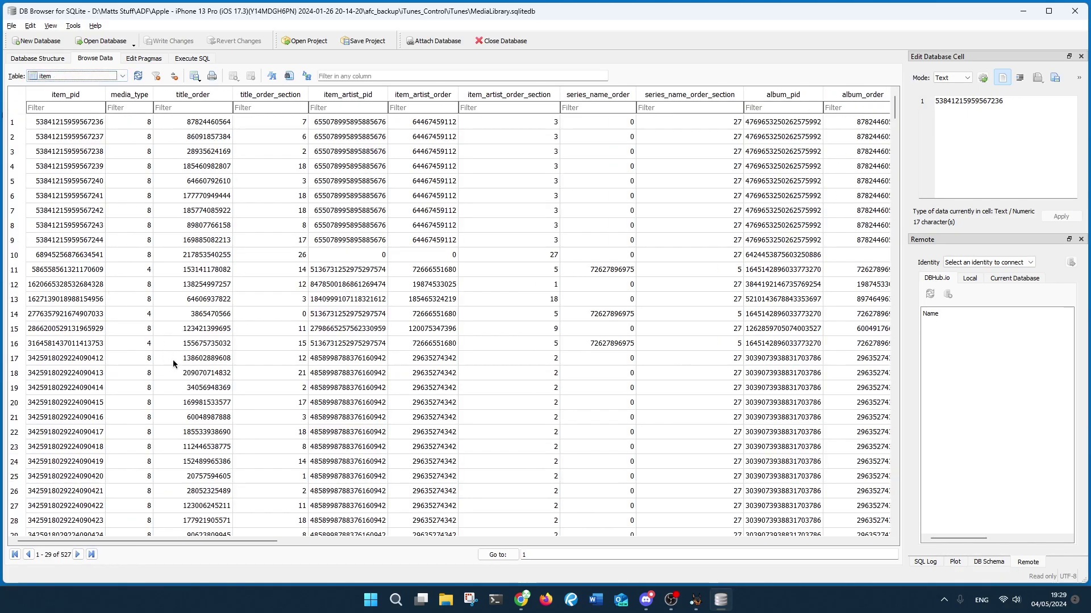
pyautogui.click(282, 542)
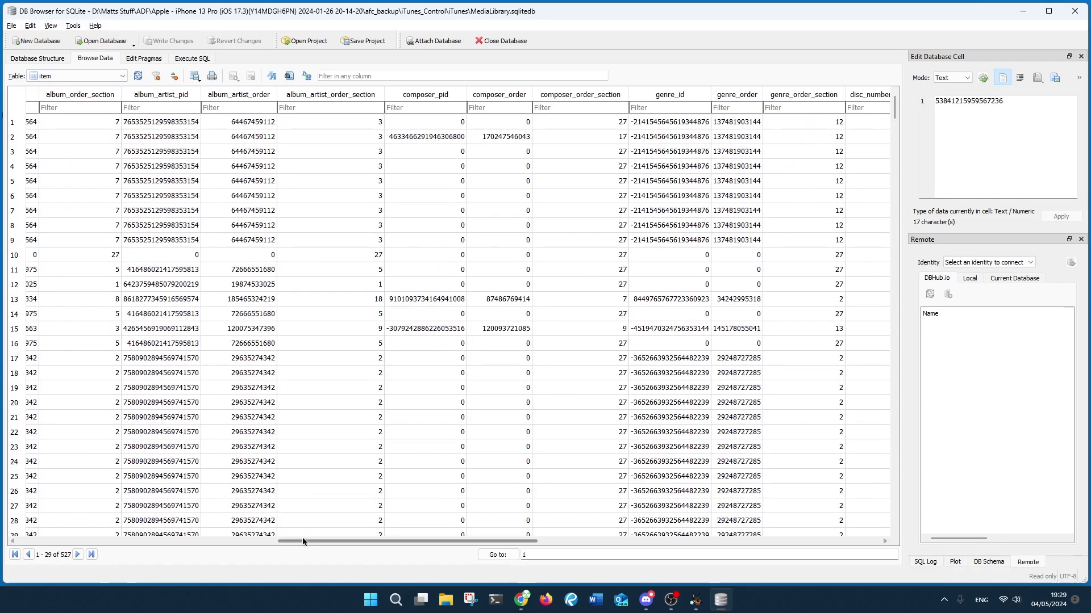
pyautogui.moveTo(302, 539); pyautogui.dragTo(12, 529)
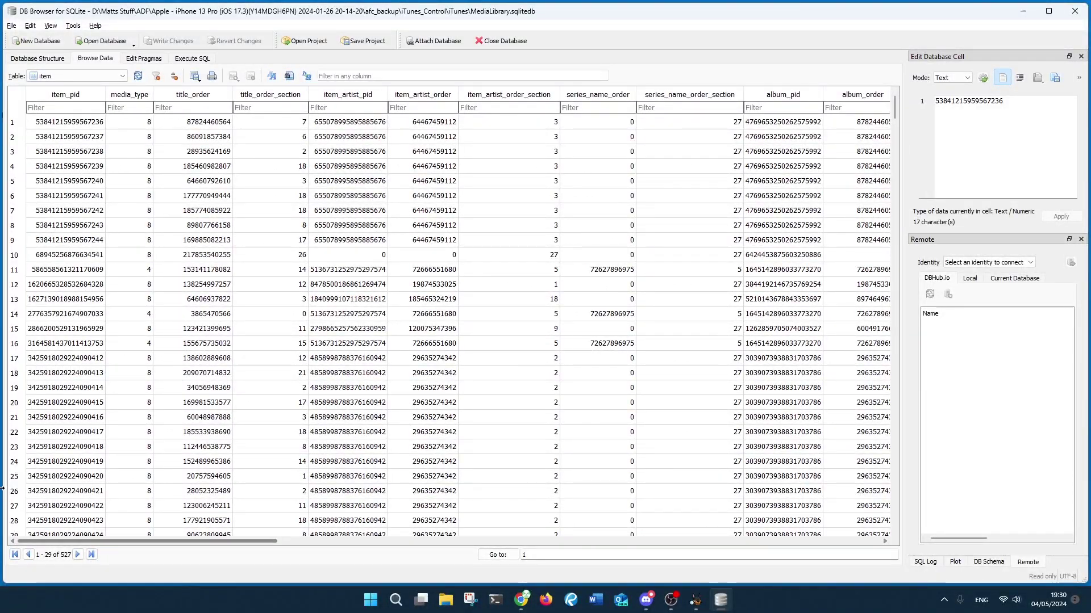
# Step: Display the item_extra table and copy the item_pid of the track "Cal/local Hero"
pyautogui.click(76, 76)
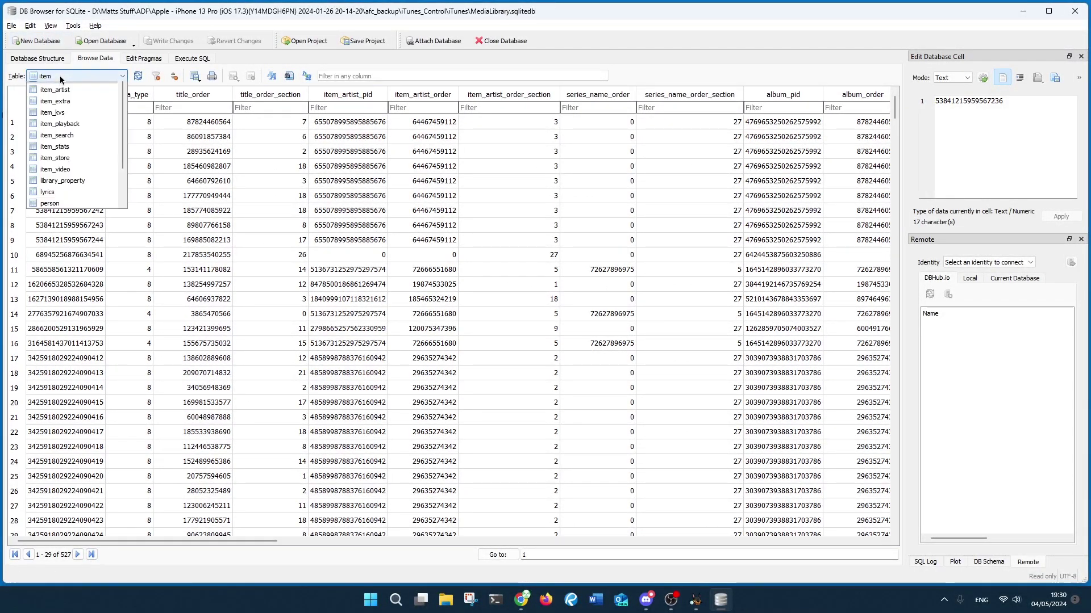
pyautogui.click(72, 315)
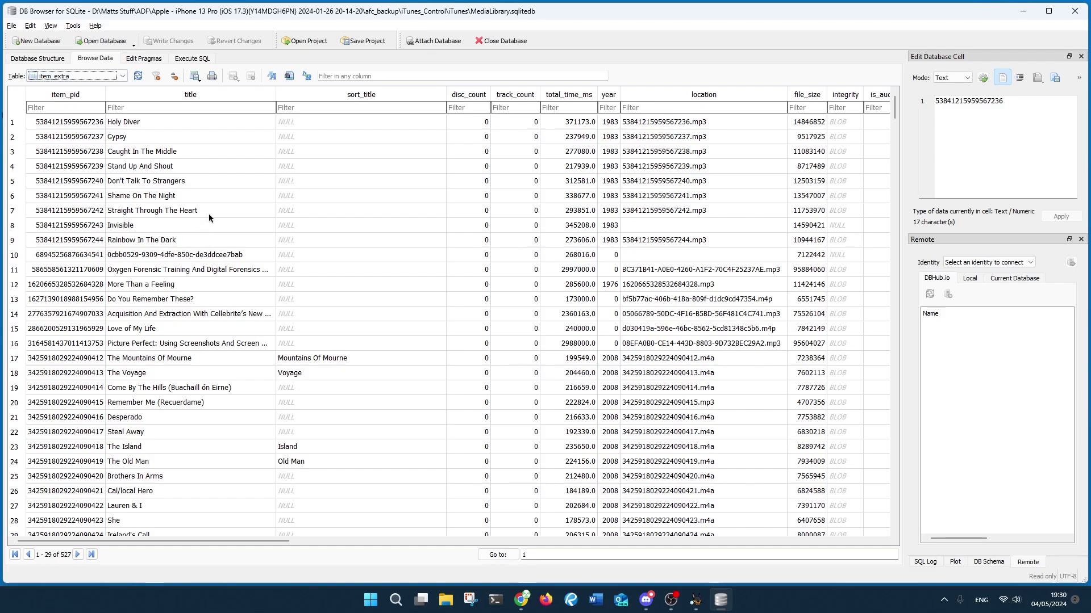
pyautogui.scroll(-1, 209, 218)
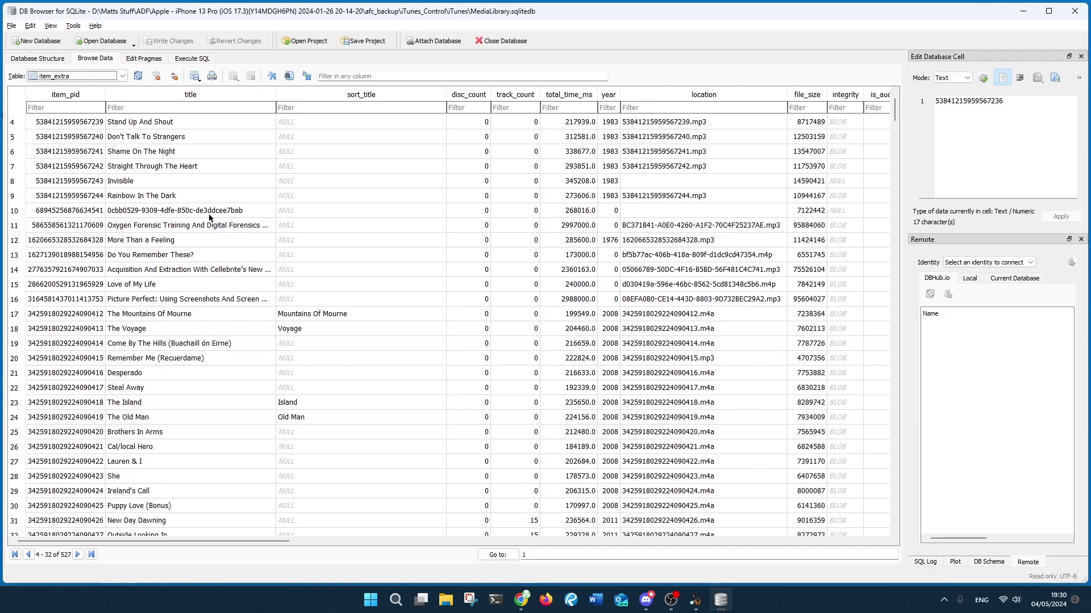
pyautogui.scroll(-4, 209, 218)
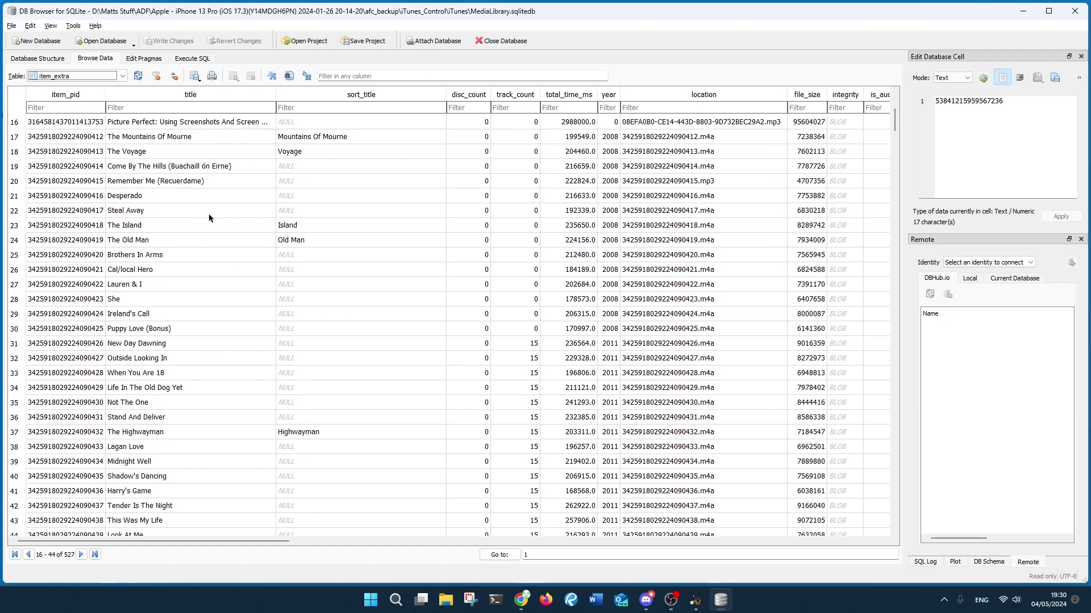
pyautogui.click(60, 272)
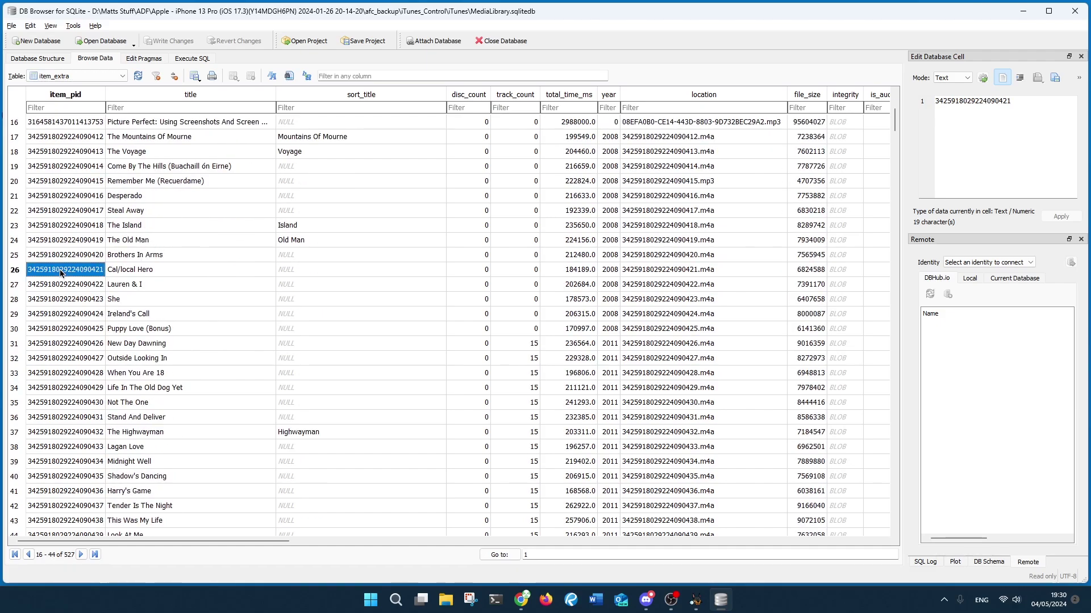
pyautogui.rightClick(61, 273)
pyautogui.click(116, 341)
# Step: Try the copied "Cal/local Hero" item ID as the item_artist_pid filter in the item_artist table
pyautogui.click(90, 77)
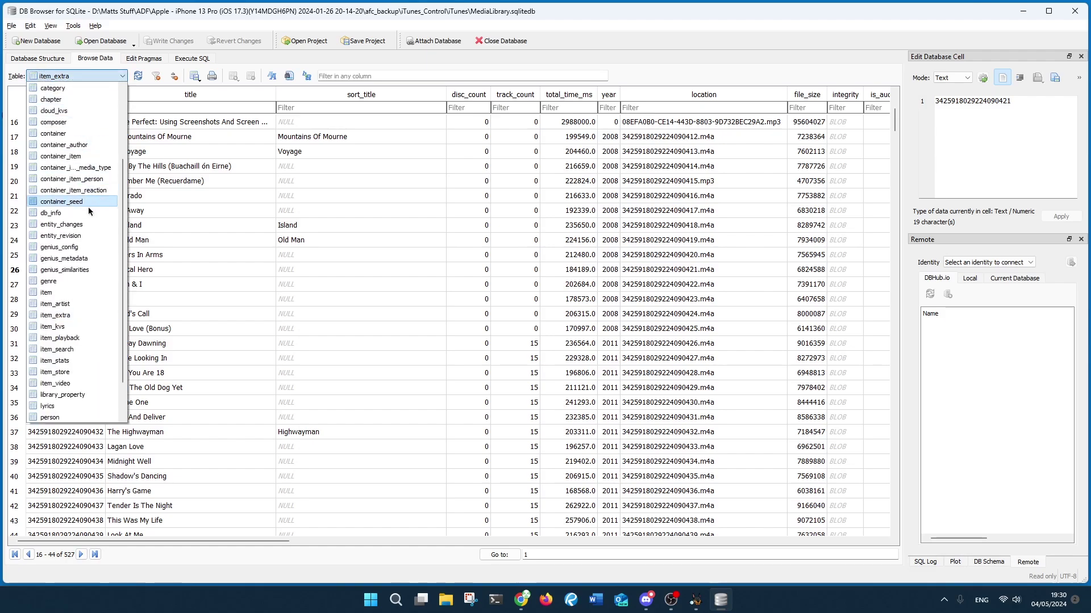
pyautogui.click(89, 305)
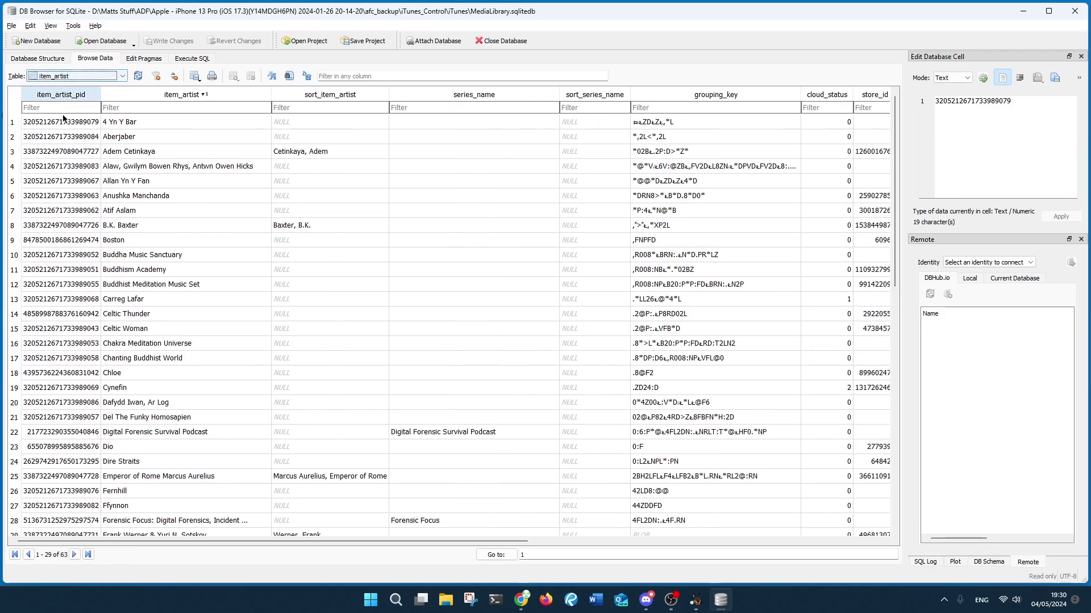
pyautogui.rightClick(59, 110)
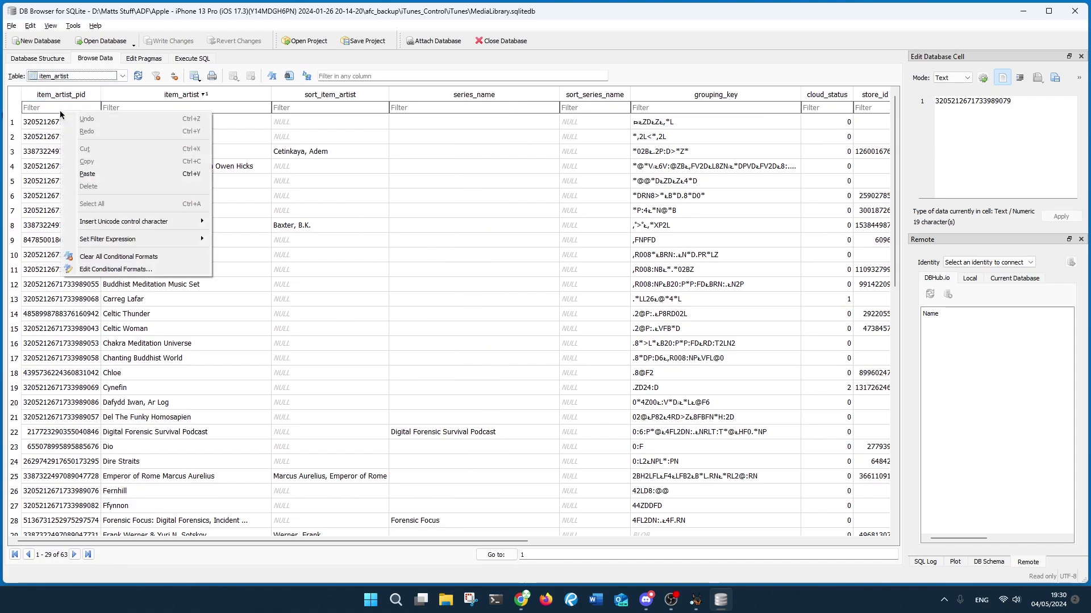
pyautogui.click(87, 174)
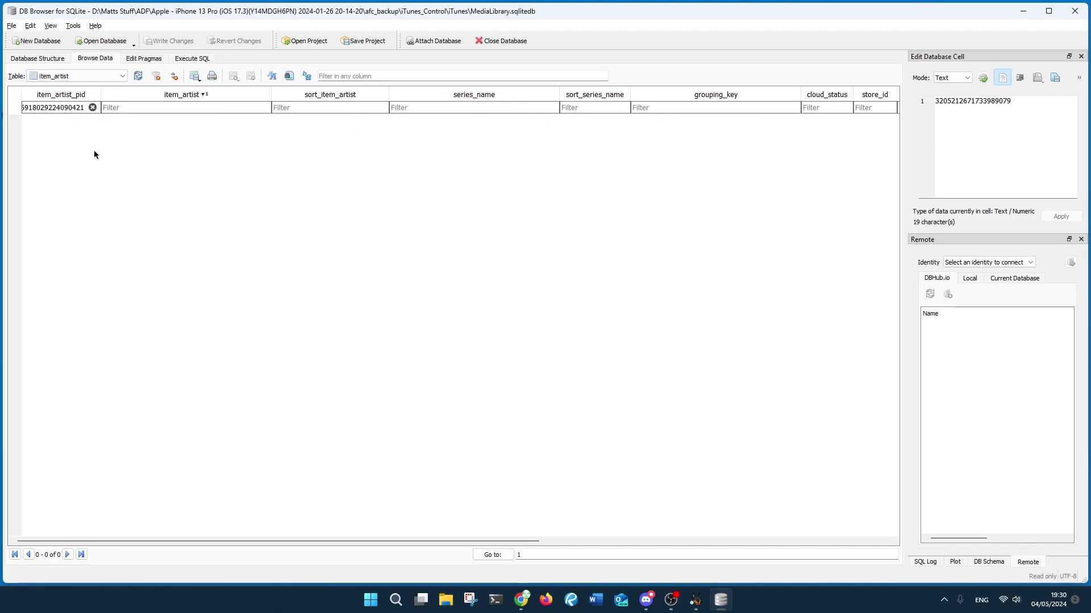
pyautogui.click(197, 98)
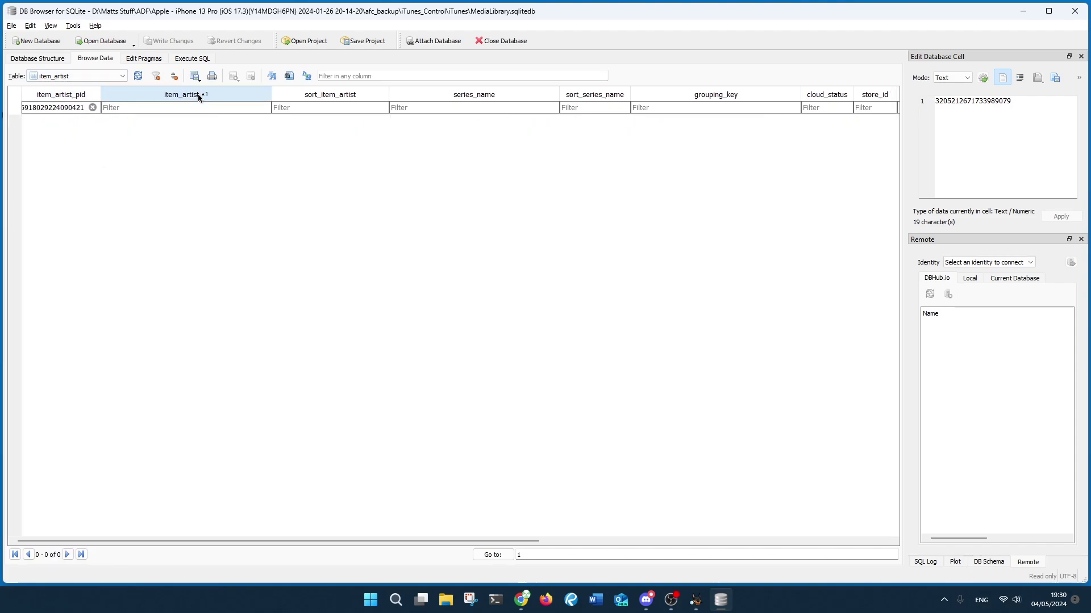
# Step: Return to the item_extra table and copy the item_pid of the track "Rainbow In The Dark"
pyautogui.click(64, 76)
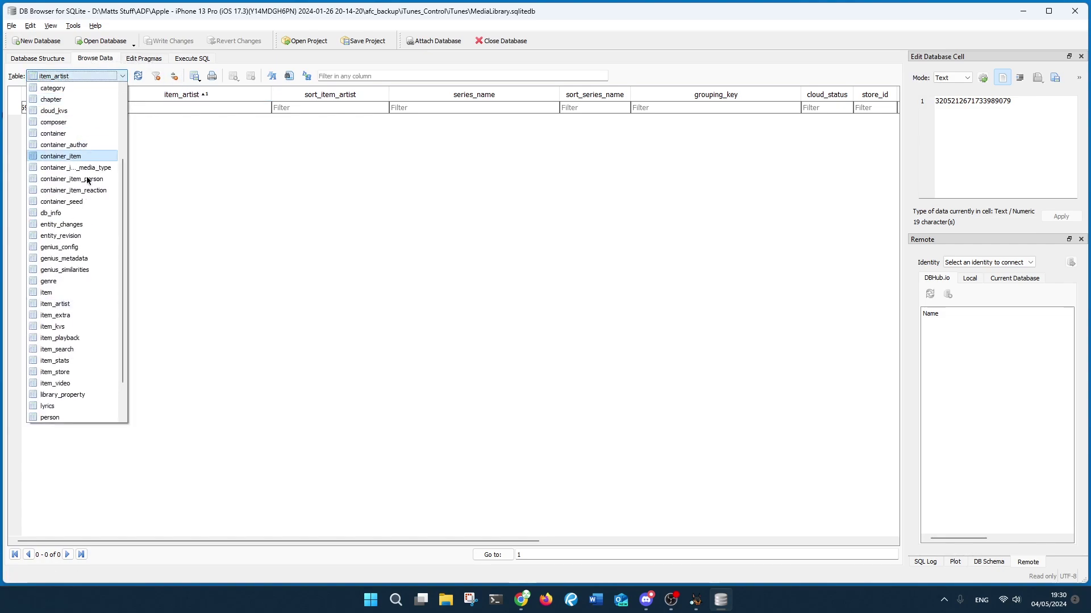
pyautogui.click(83, 315)
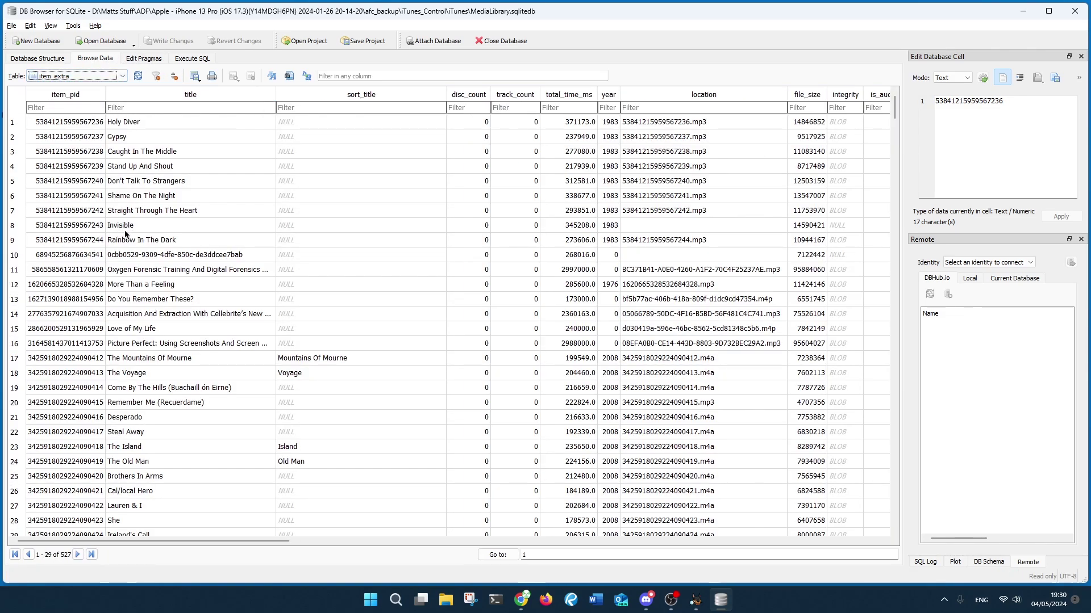
pyautogui.click(72, 240)
pyautogui.rightClick(73, 241)
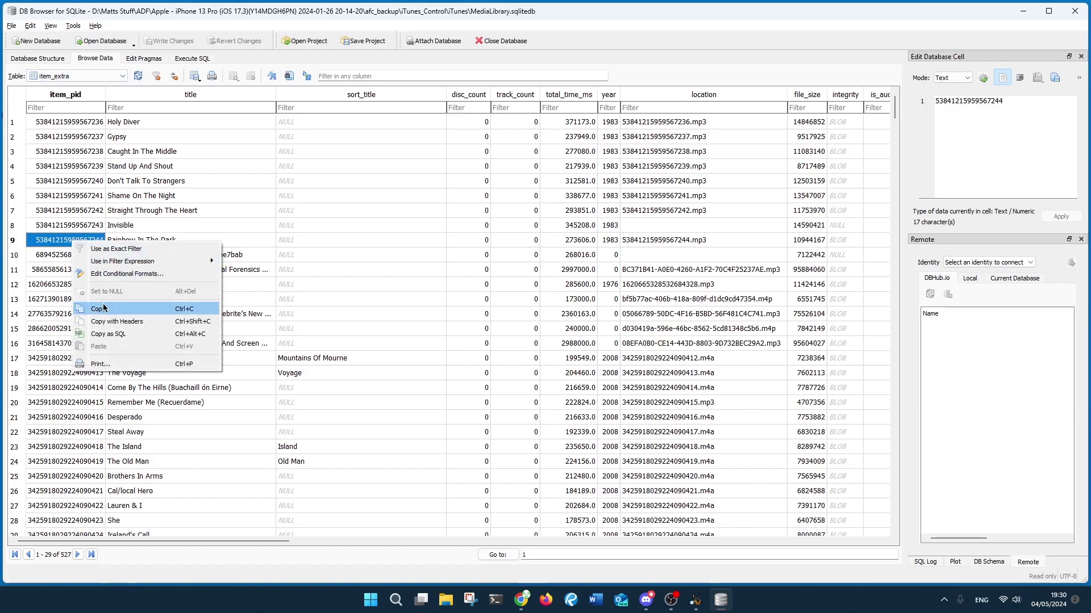
pyautogui.press('Escape')
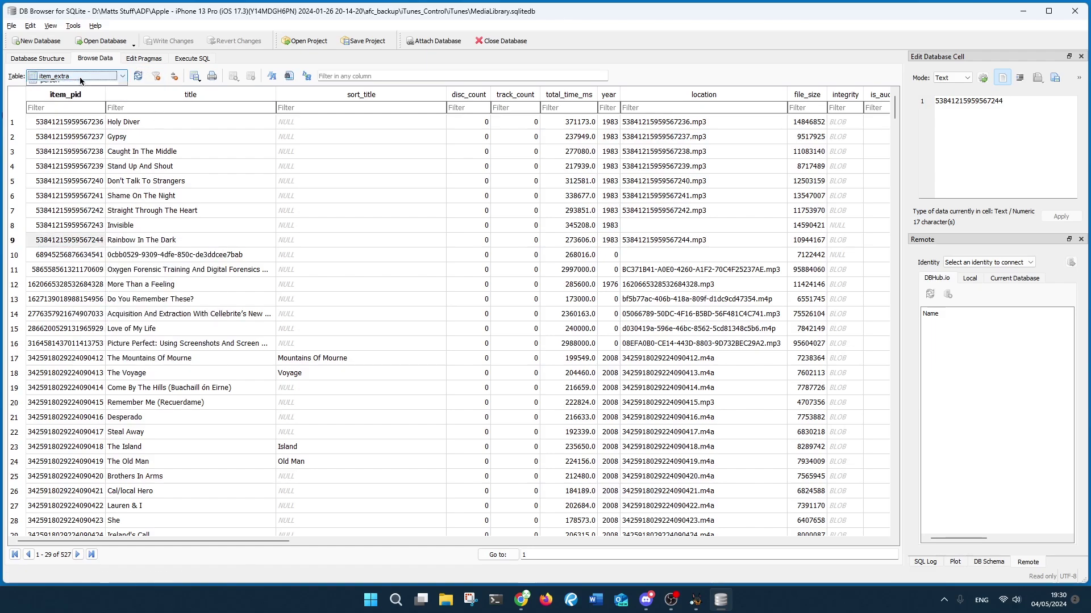
# Step: Replace the item_artist table's item_artist_pid filter with the item ID copied from "Rainbow In The Dark"
pyautogui.click(77, 76)
pyautogui.click(67, 305)
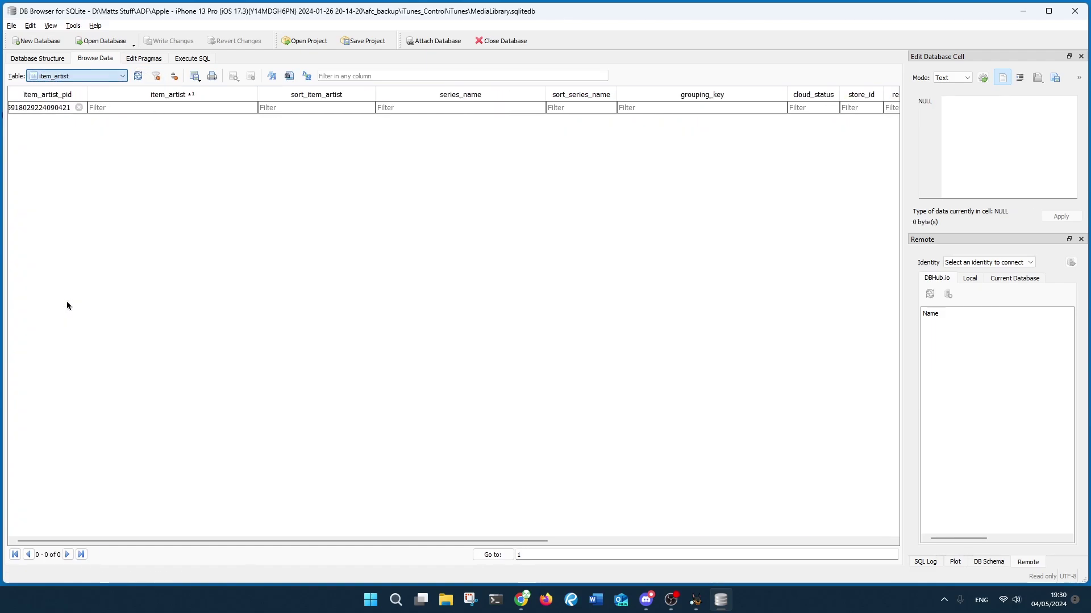
pyautogui.click(49, 108)
pyautogui.doubleClick(49, 108)
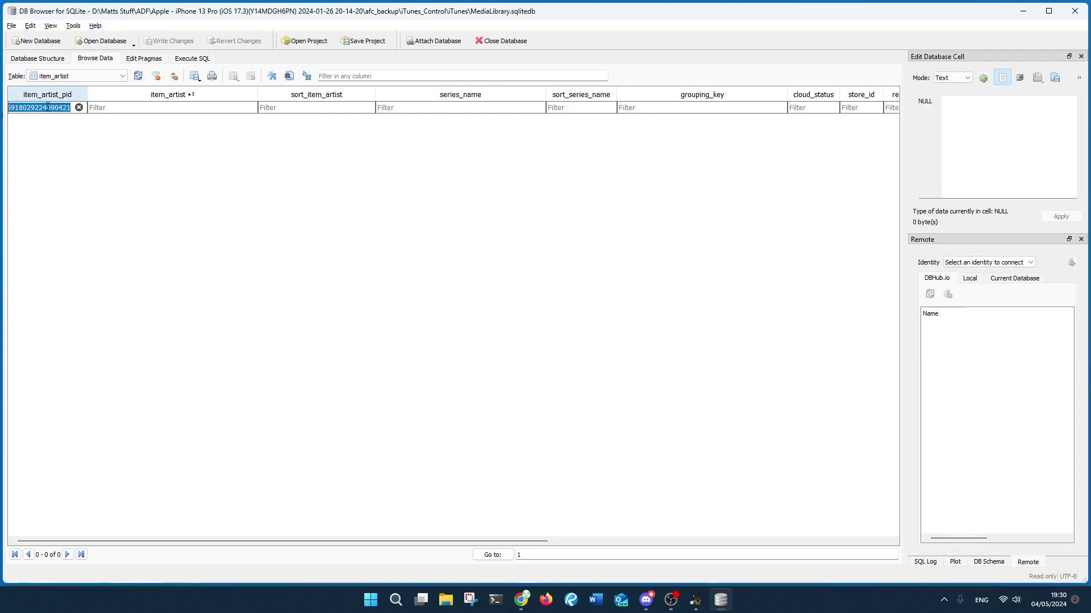
pyautogui.rightClick(48, 107)
pyautogui.click(71, 164)
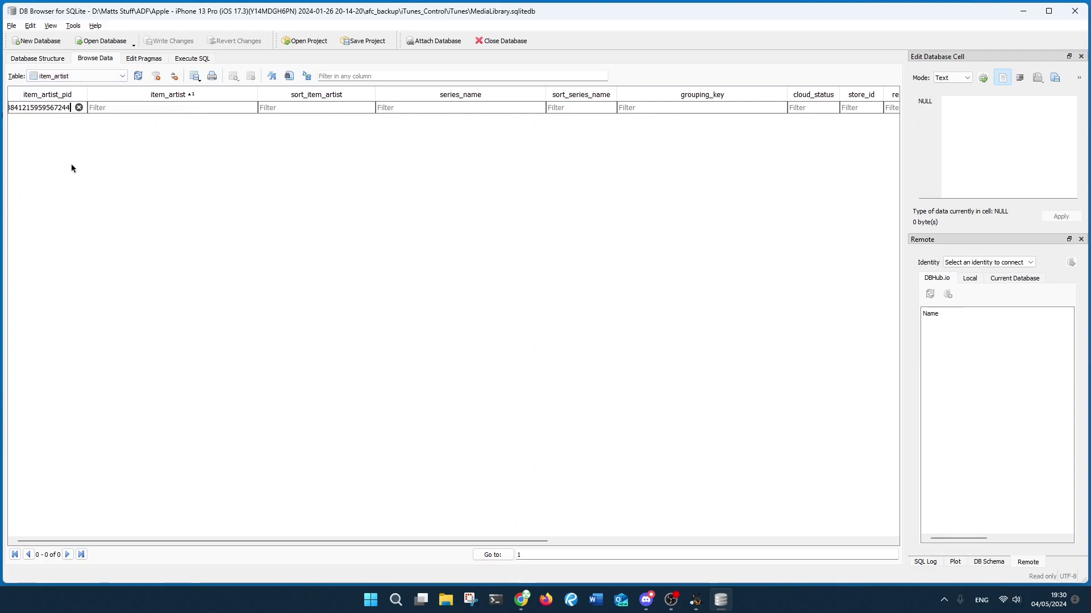
# Step: Clear the item_artist_pid filter in the item_artist table and look through the full list of artists
pyautogui.click(175, 98)
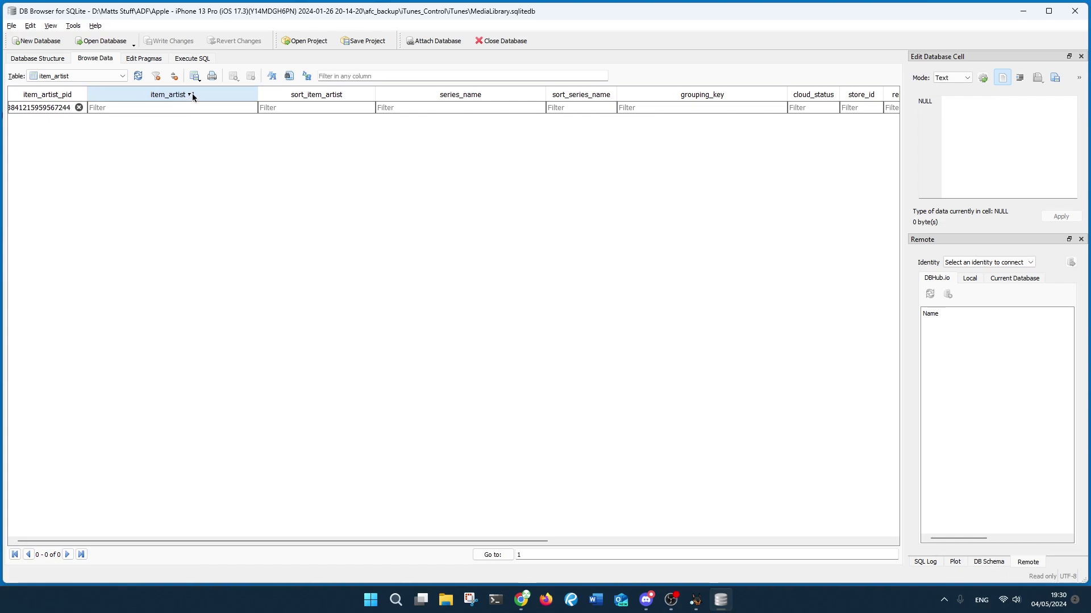
pyautogui.click(193, 97)
pyautogui.click(79, 108)
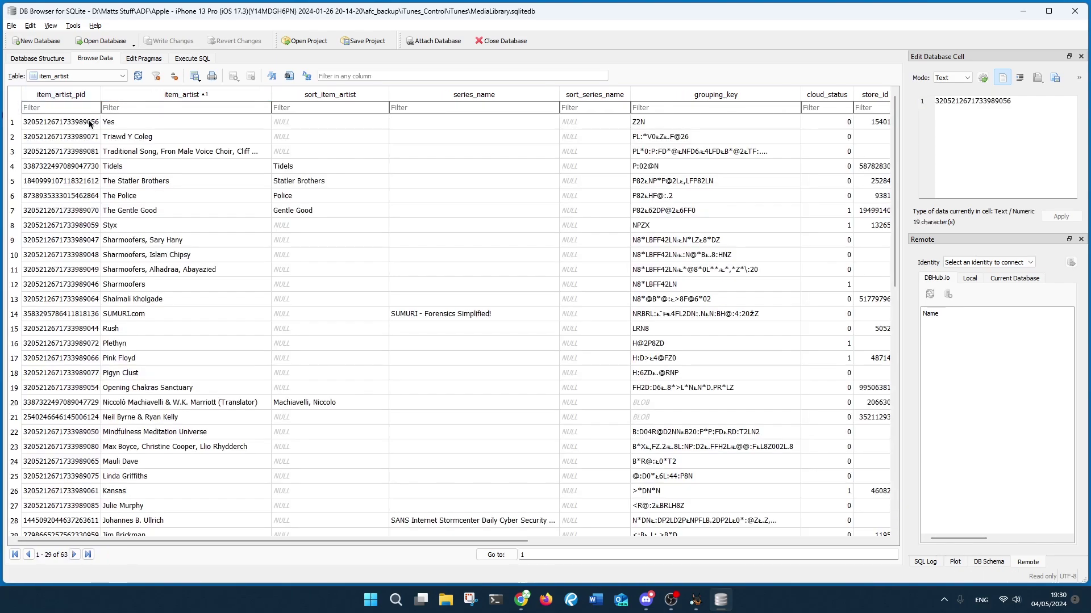
pyautogui.scroll(-5, 256, 237)
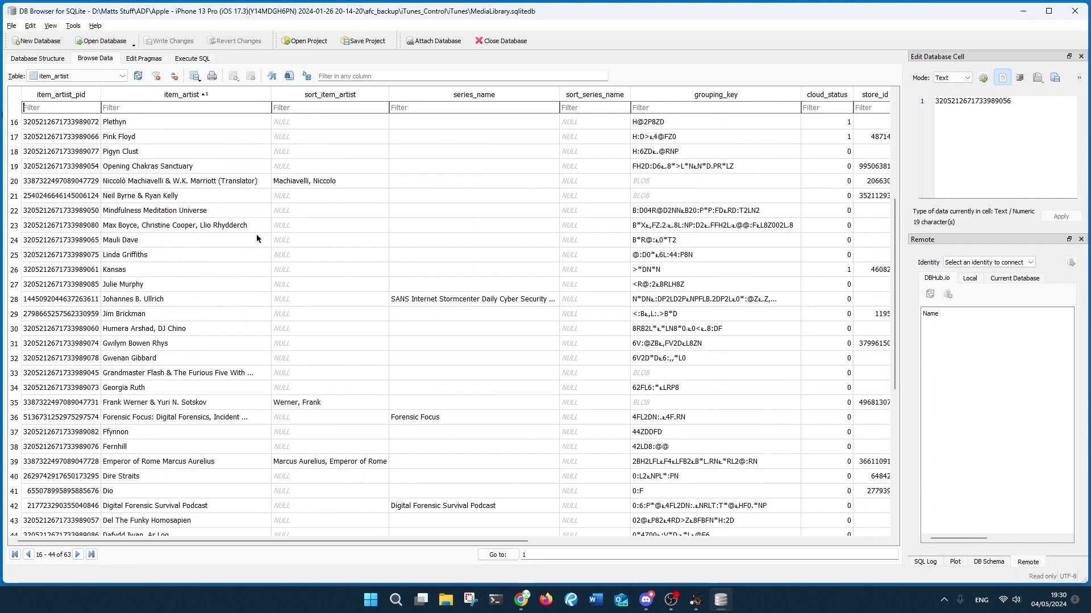
pyautogui.scroll(-2, 256, 239)
pyautogui.scroll(-5, 257, 239)
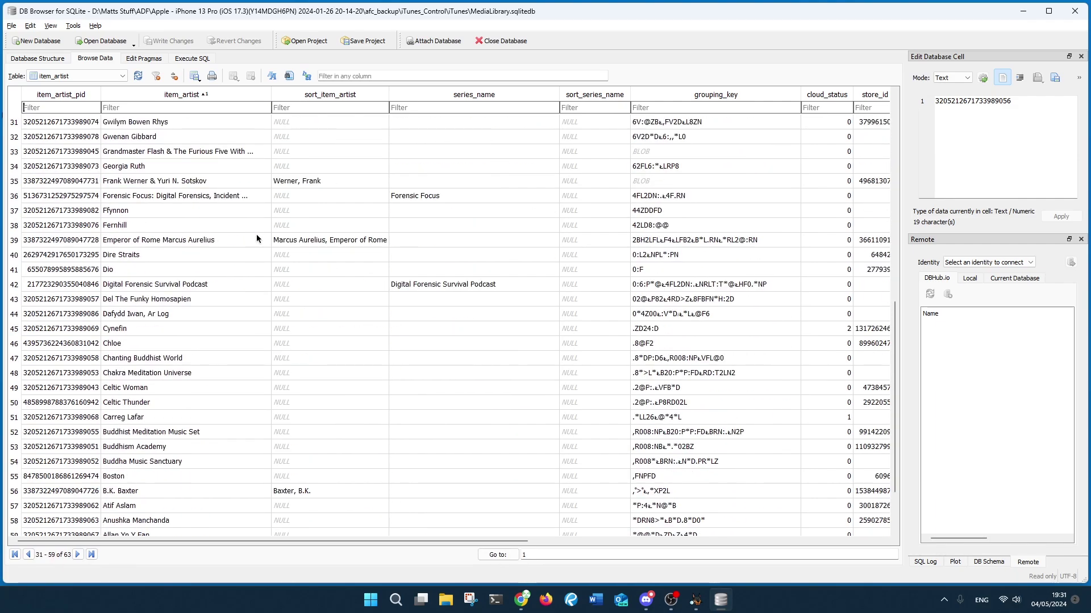
pyautogui.scroll(10, 257, 239)
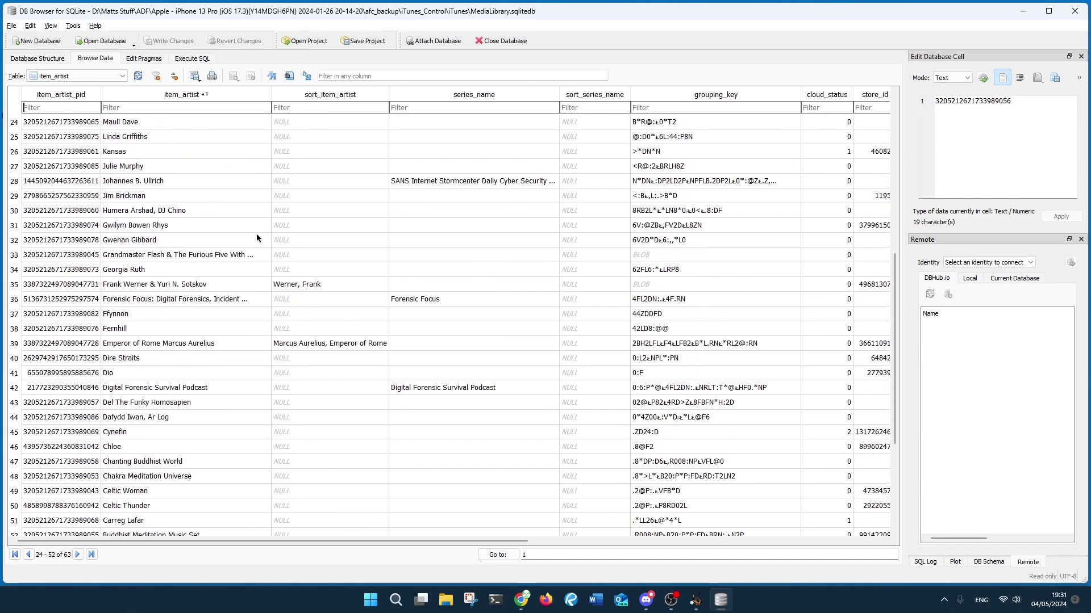
pyautogui.scroll(2, 257, 233)
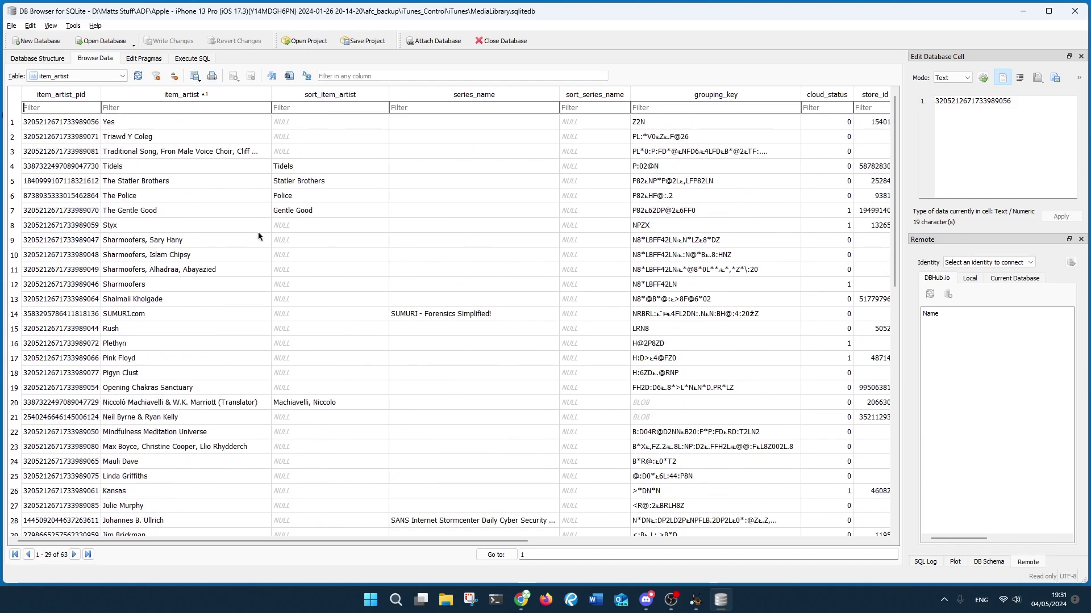
pyautogui.press('Tab')
# Step: Display the item_playback table and replace its item_pid filter with the item ID copied from "Rainbow In The Dark"
pyautogui.click(121, 76)
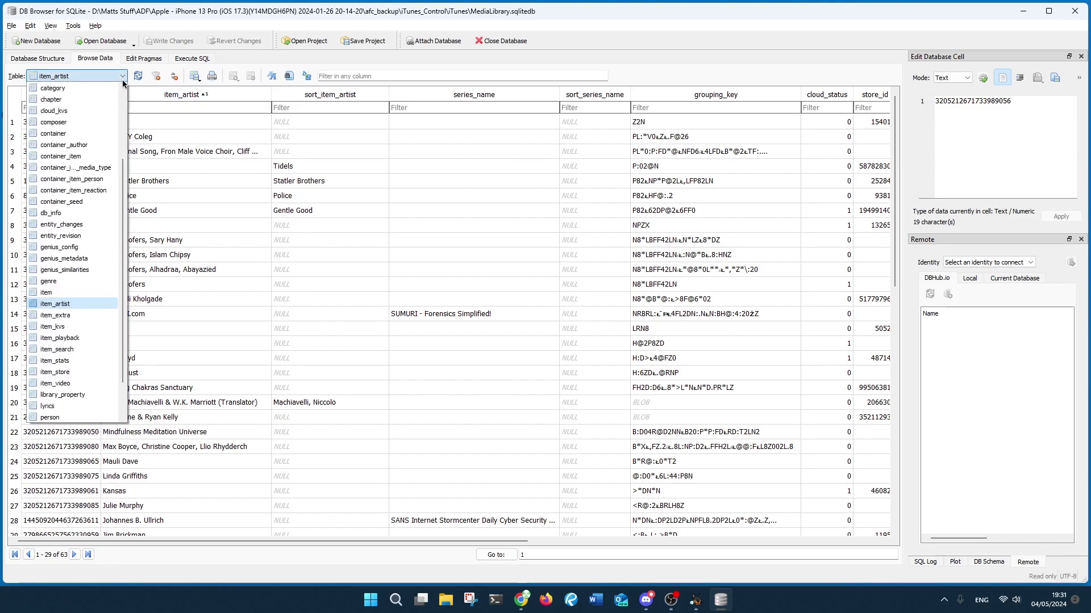
pyautogui.click(82, 315)
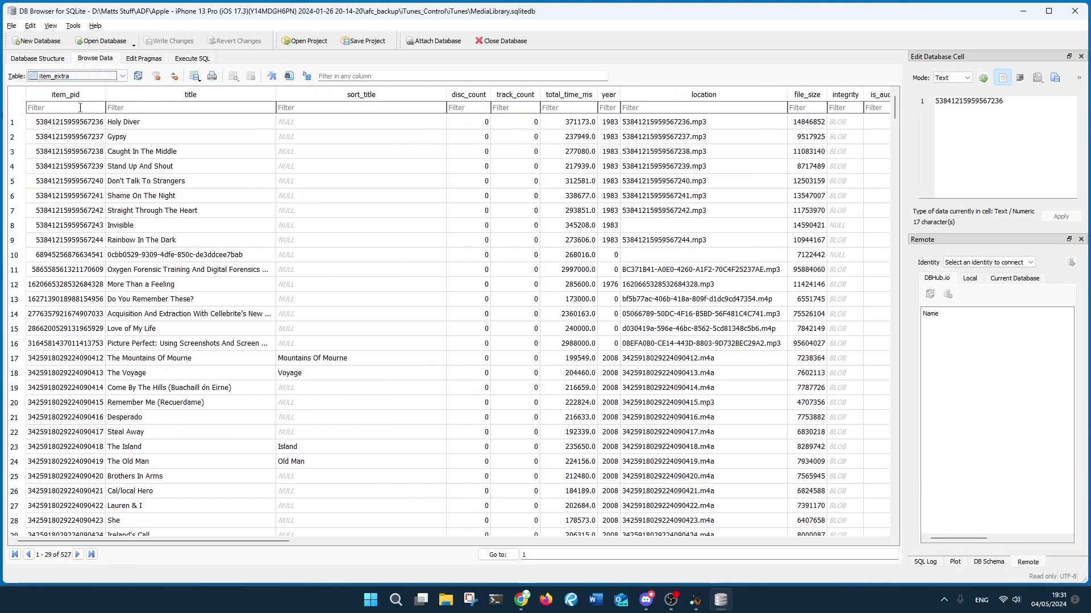
pyautogui.click(74, 77)
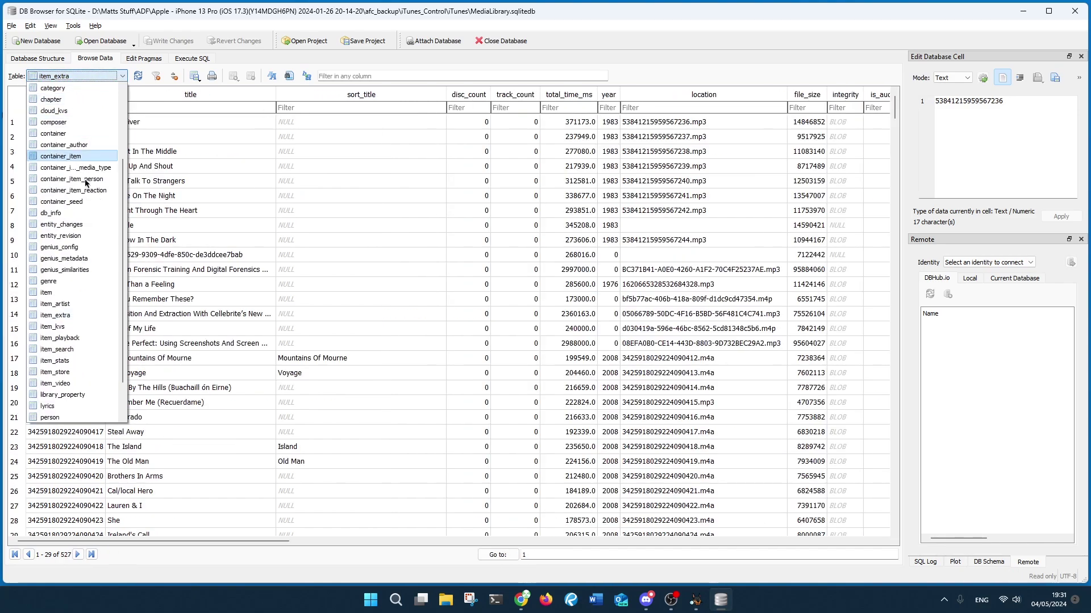
pyautogui.click(87, 339)
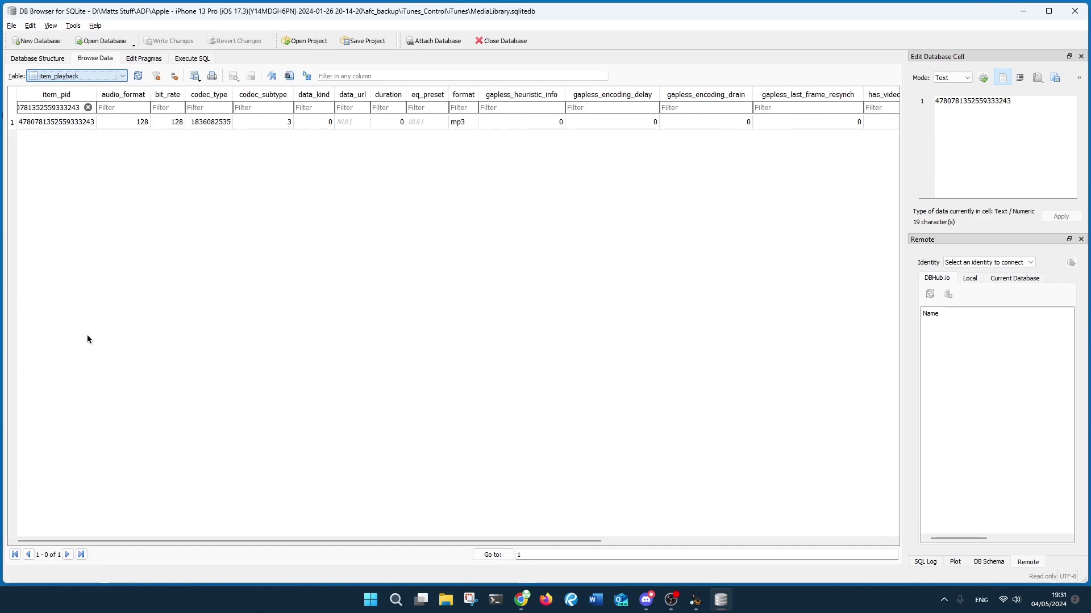
pyautogui.doubleClick(66, 109)
pyautogui.rightClick(66, 108)
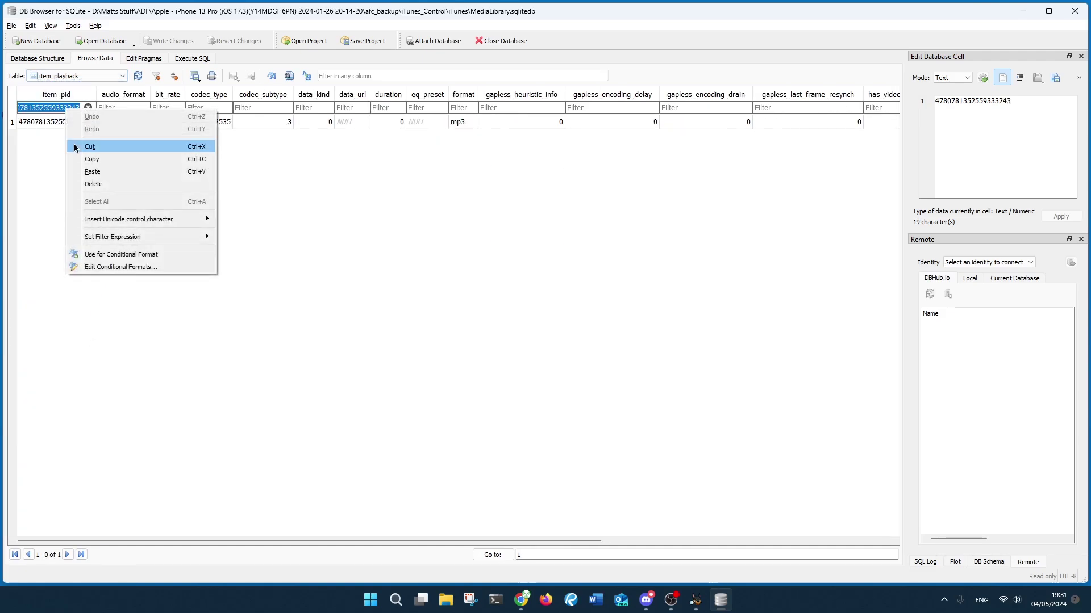
pyautogui.click(88, 174)
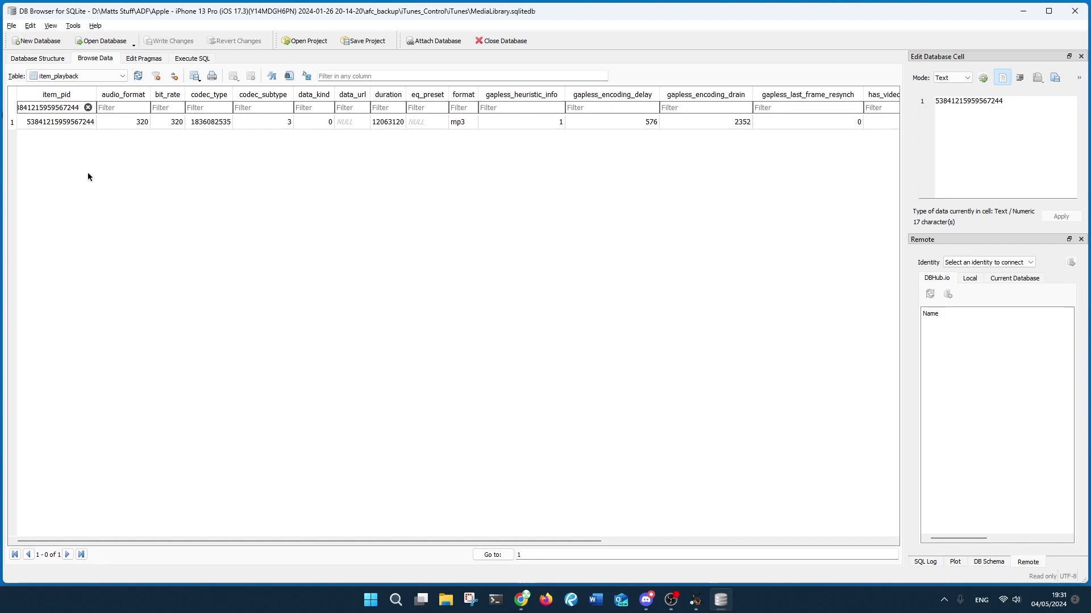
pyautogui.click(68, 76)
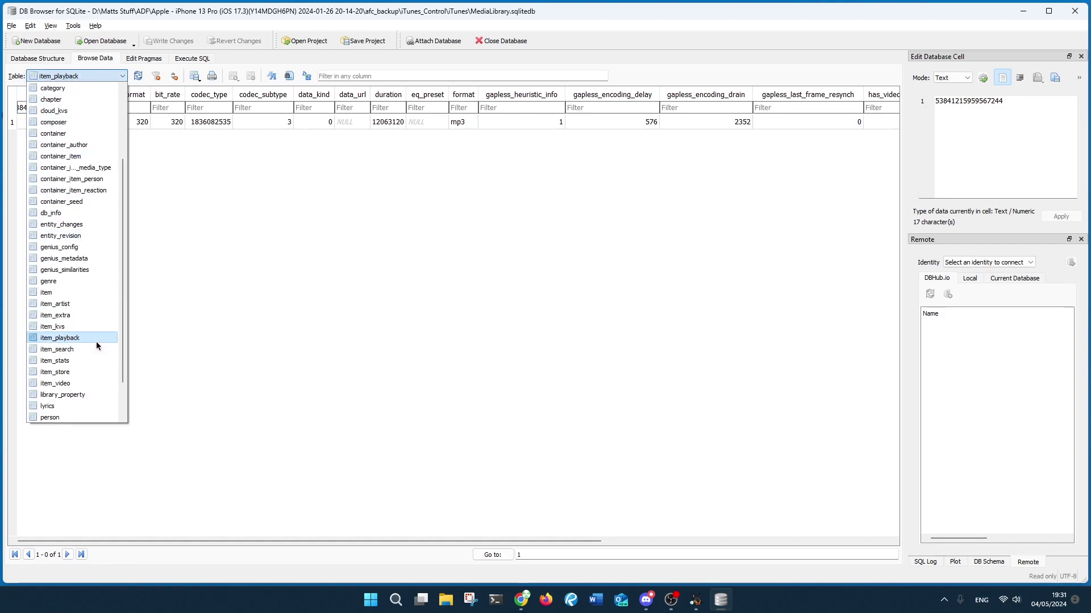
pyautogui.scroll(-2, 95, 340)
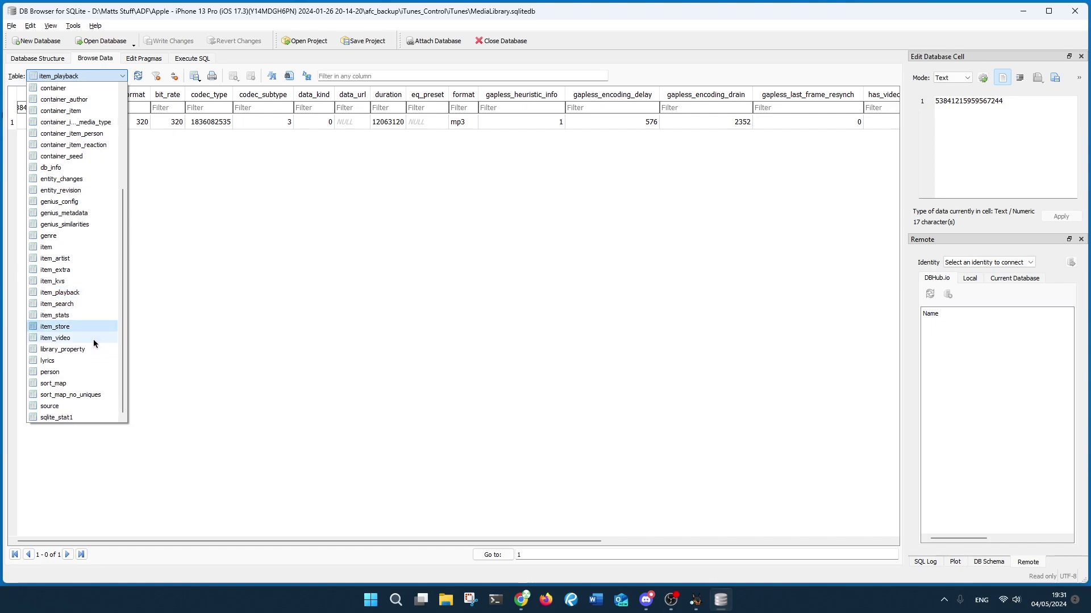
pyautogui.scroll(3, 94, 343)
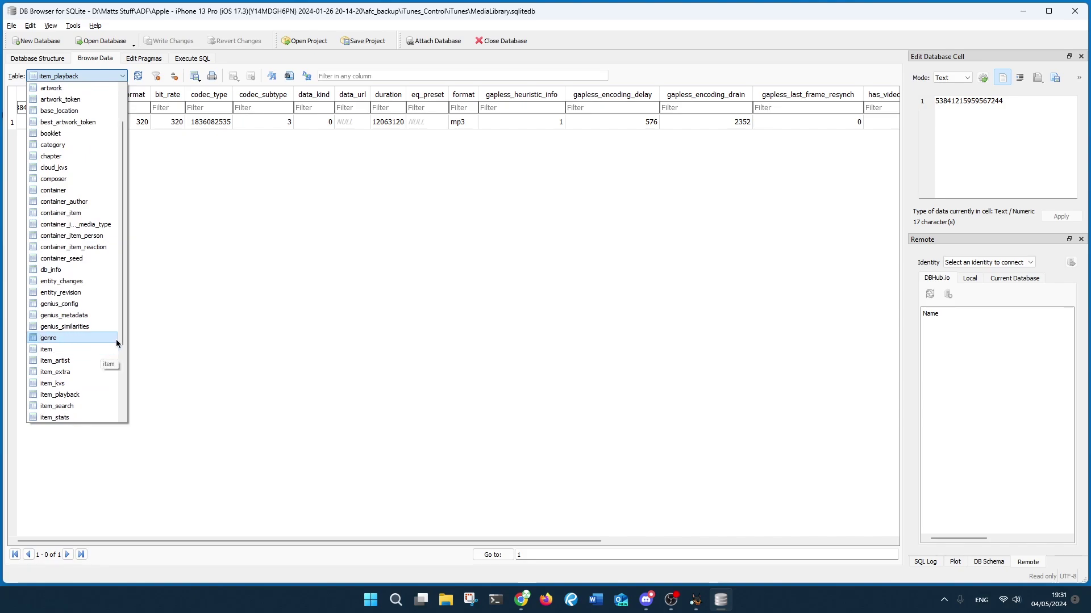
pyautogui.click(312, 287)
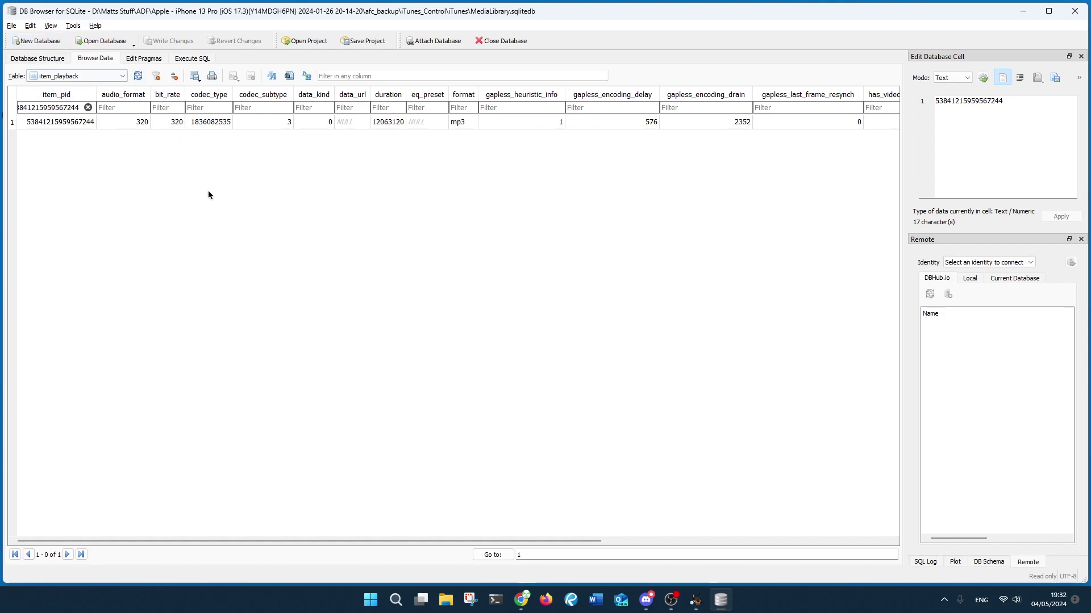
# Step: Switch to the Chrome window with the GitHub page, open Google Drive in a new tab and show My Drive's "iOS image" folder
pyautogui.moveTo(521, 599)
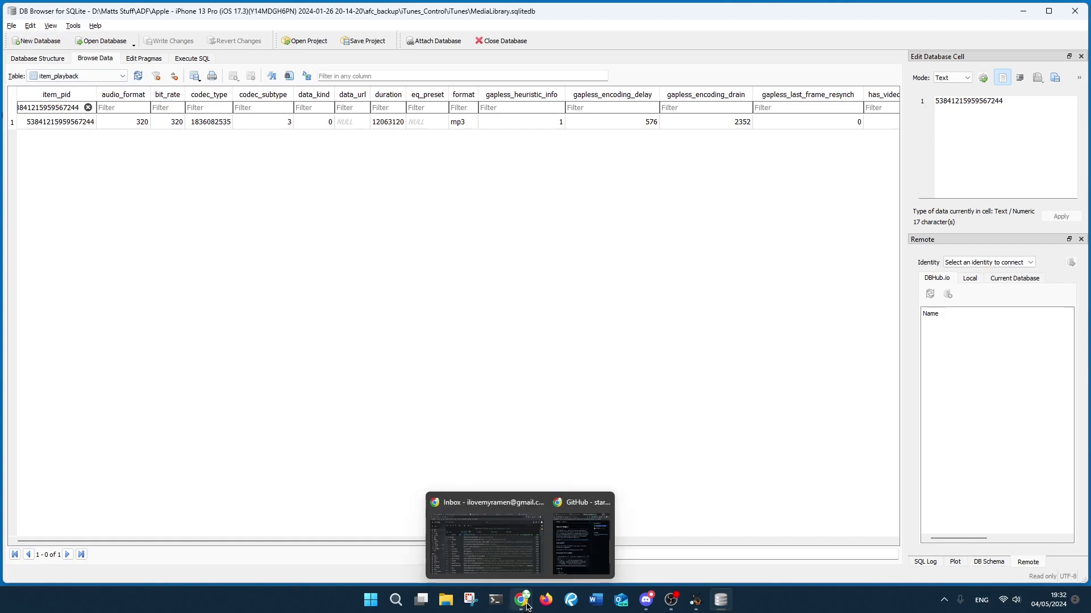
pyautogui.click(599, 499)
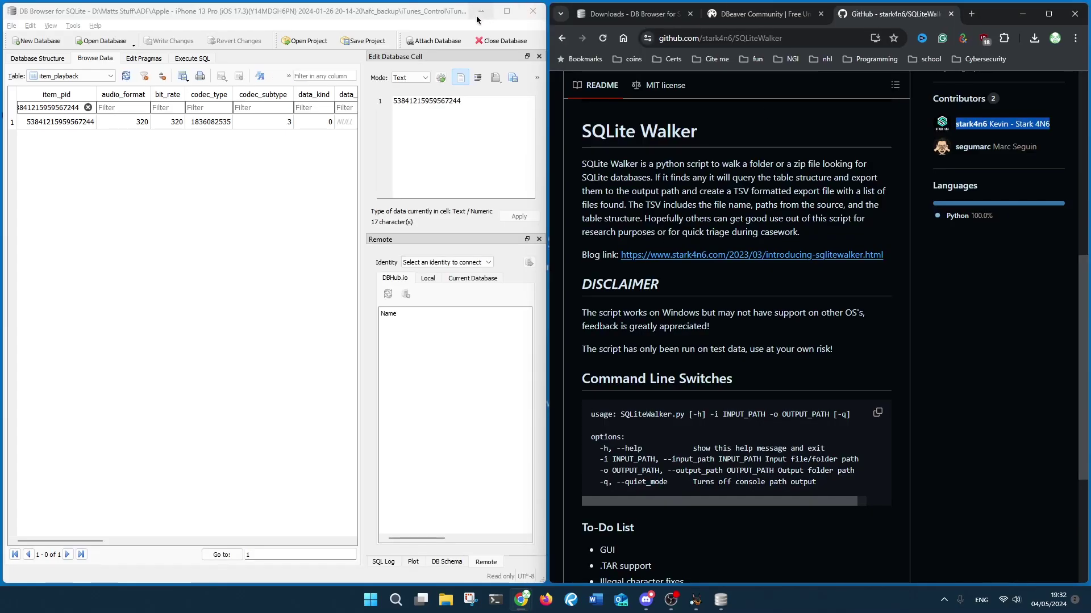
pyautogui.press('super+Up')
pyautogui.click(439, 13)
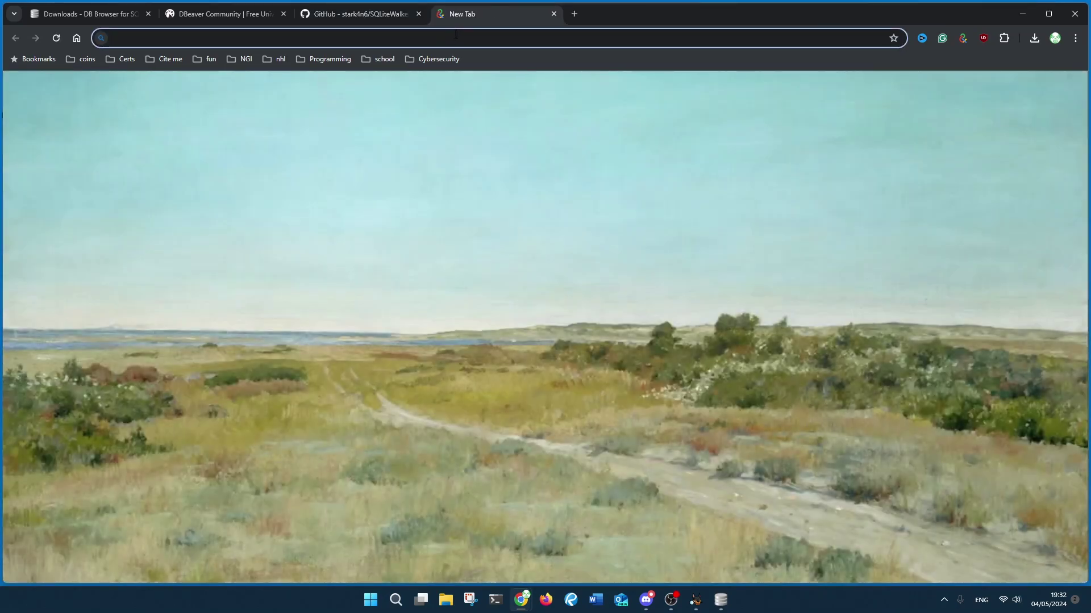
pyautogui.write('google.com')
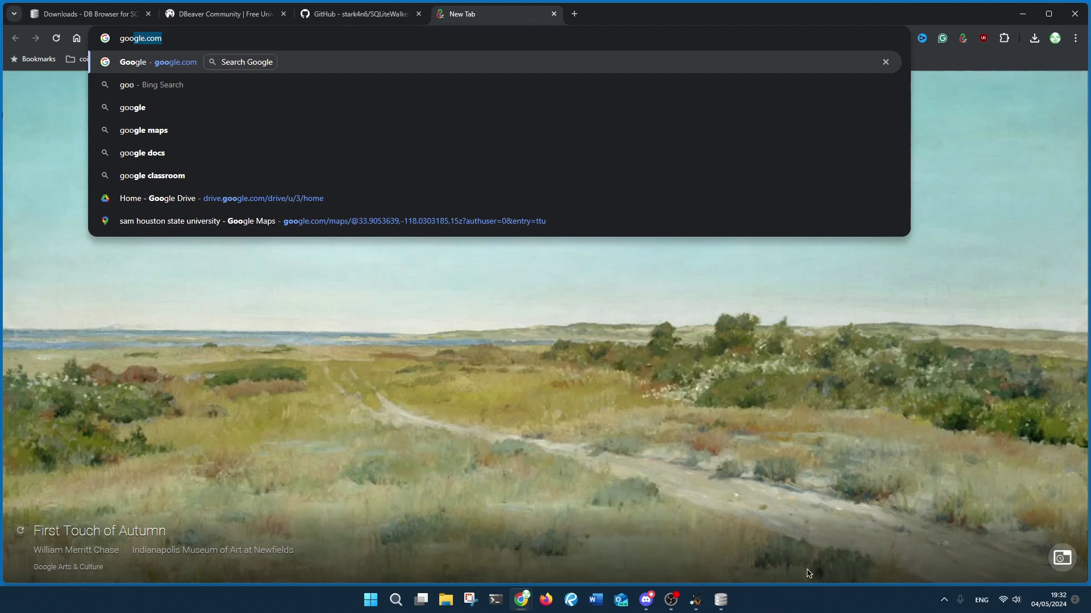
pyautogui.click(497, 198)
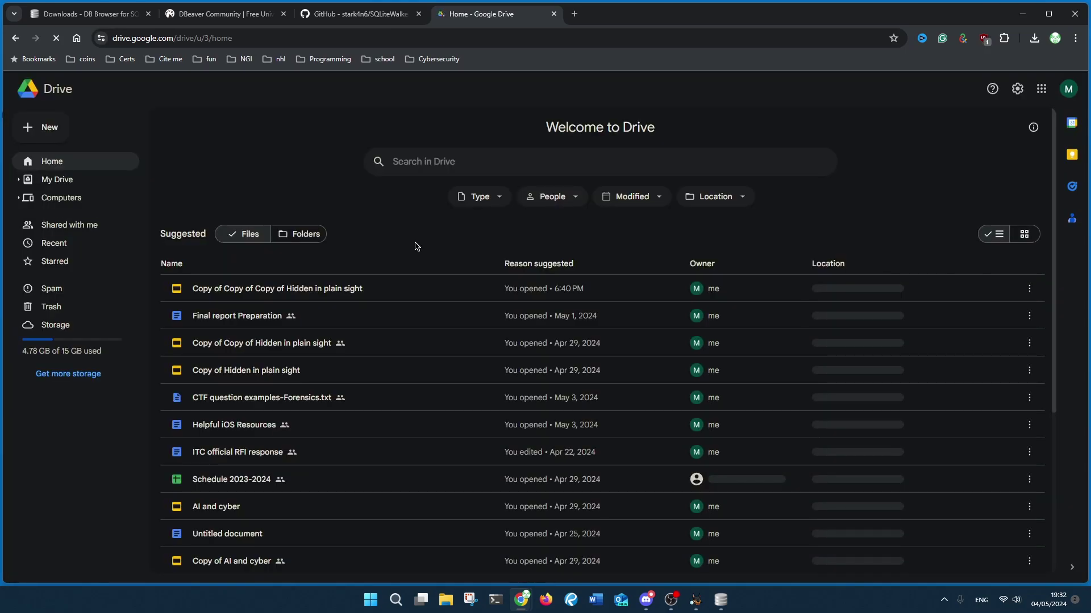
pyautogui.click(59, 179)
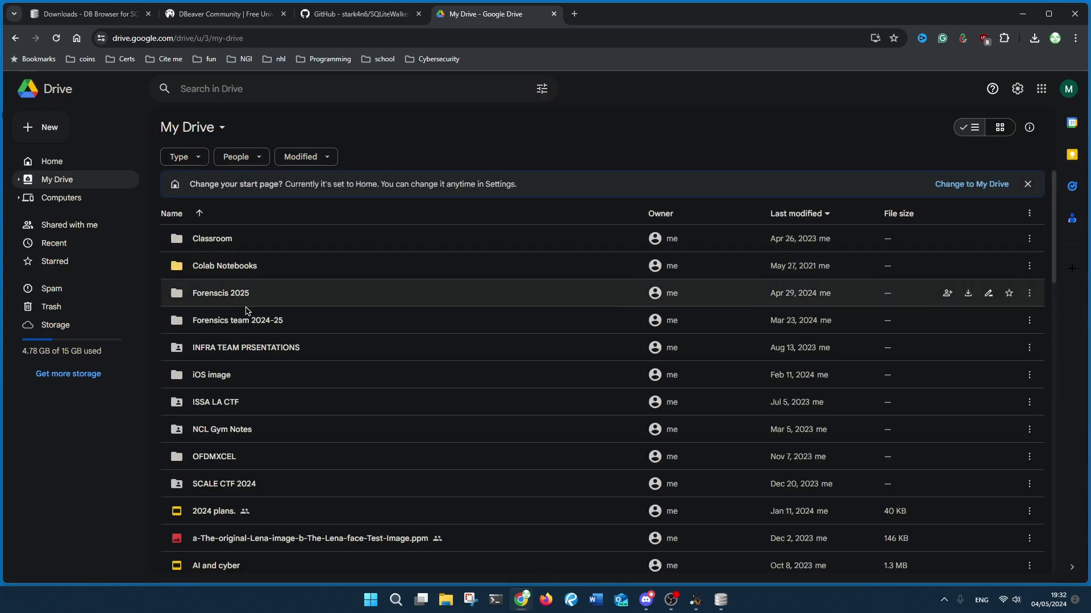
pyautogui.doubleClick(238, 371)
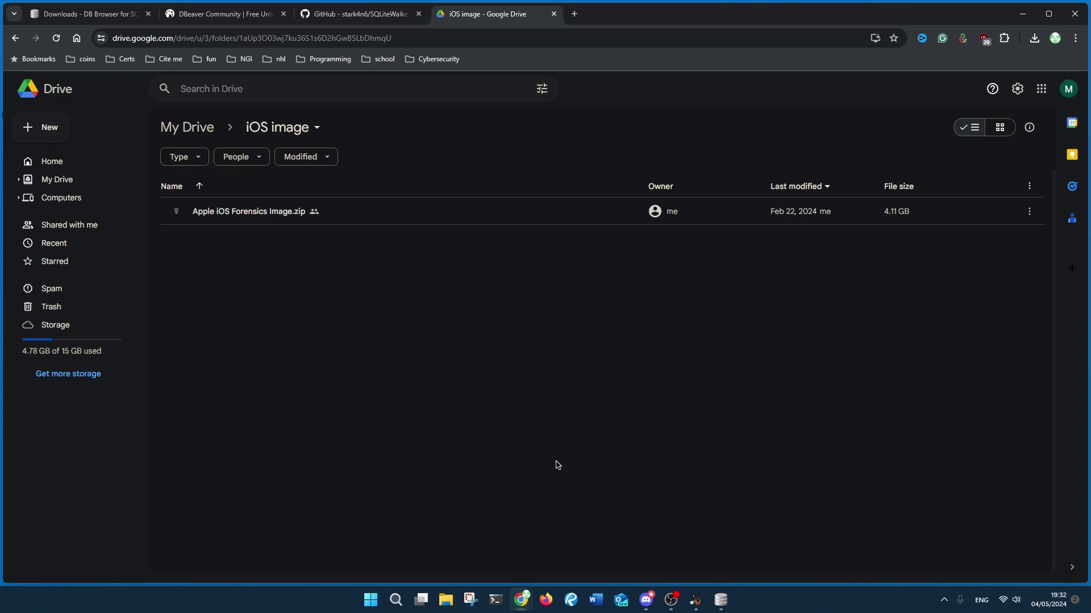
# Step: Return to DB Browser for SQLite, display the item_artist table and examine its columns, including representative_item_pid
pyautogui.click(721, 600)
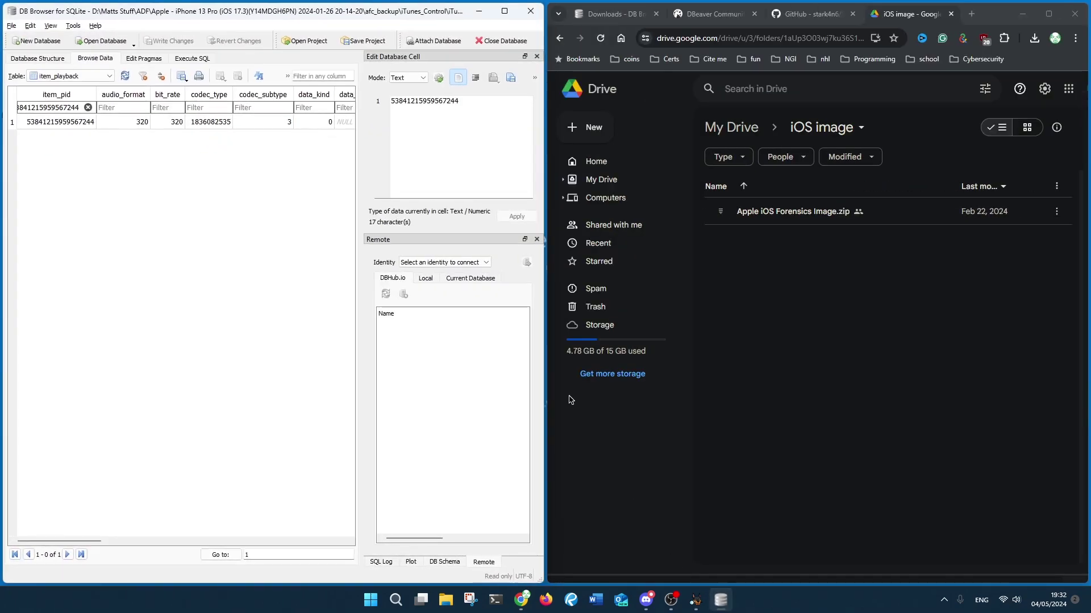
pyautogui.click(1023, 14)
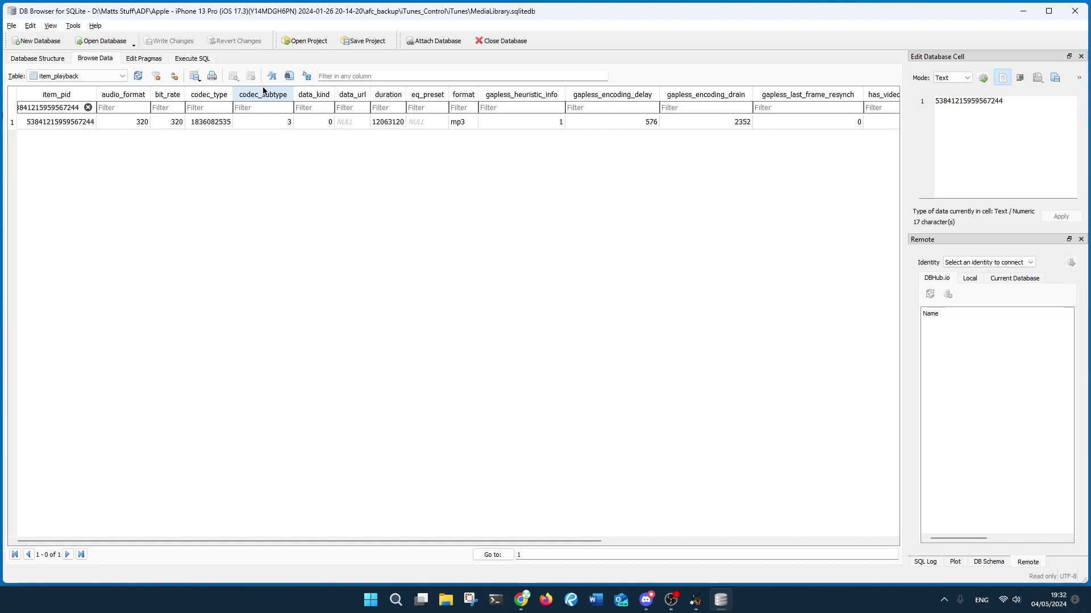
pyautogui.click(76, 76)
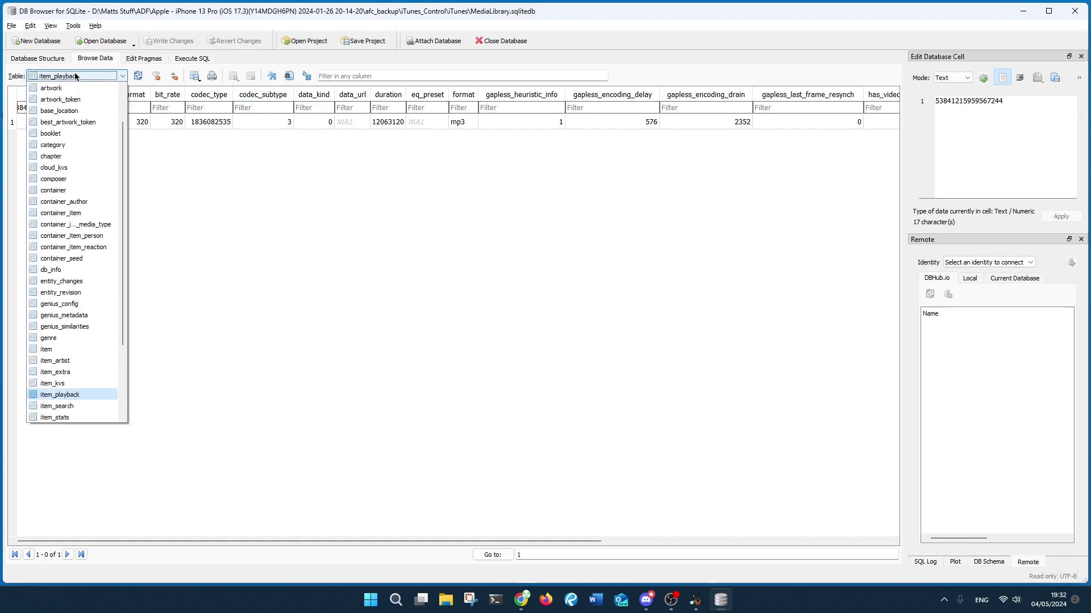
pyautogui.click(76, 362)
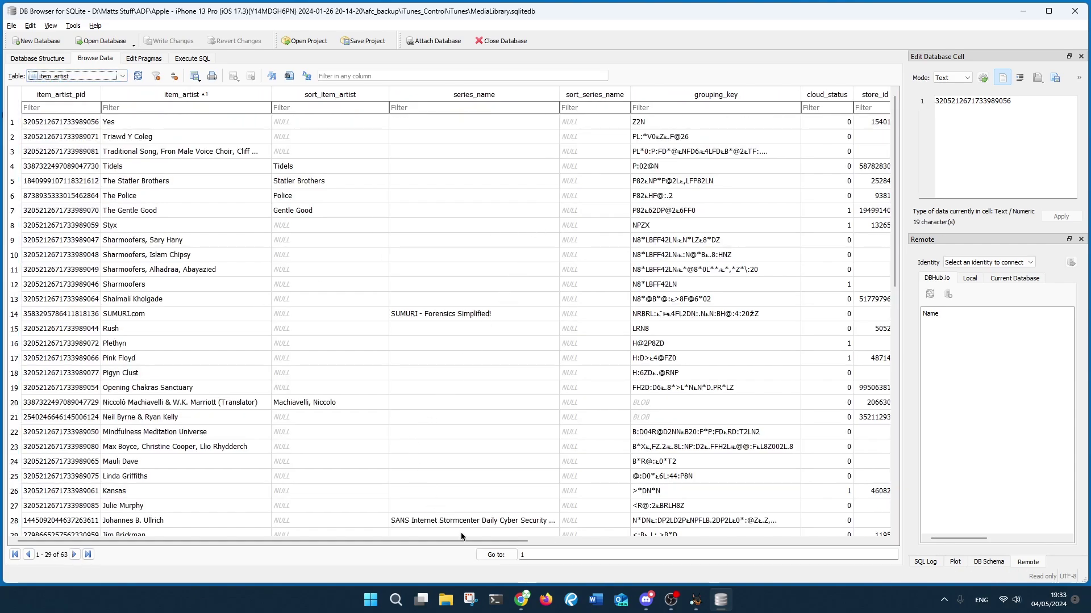
pyautogui.moveTo(474, 540); pyautogui.dragTo(773, 541)
pyautogui.scroll(-2, 649, 370)
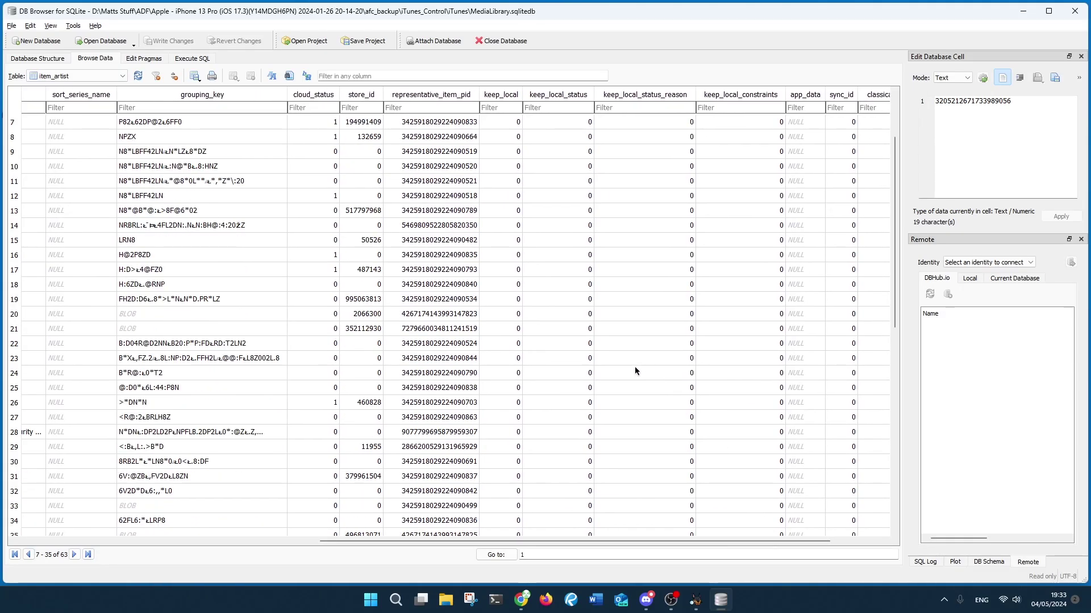
pyautogui.scroll(2, 633, 369)
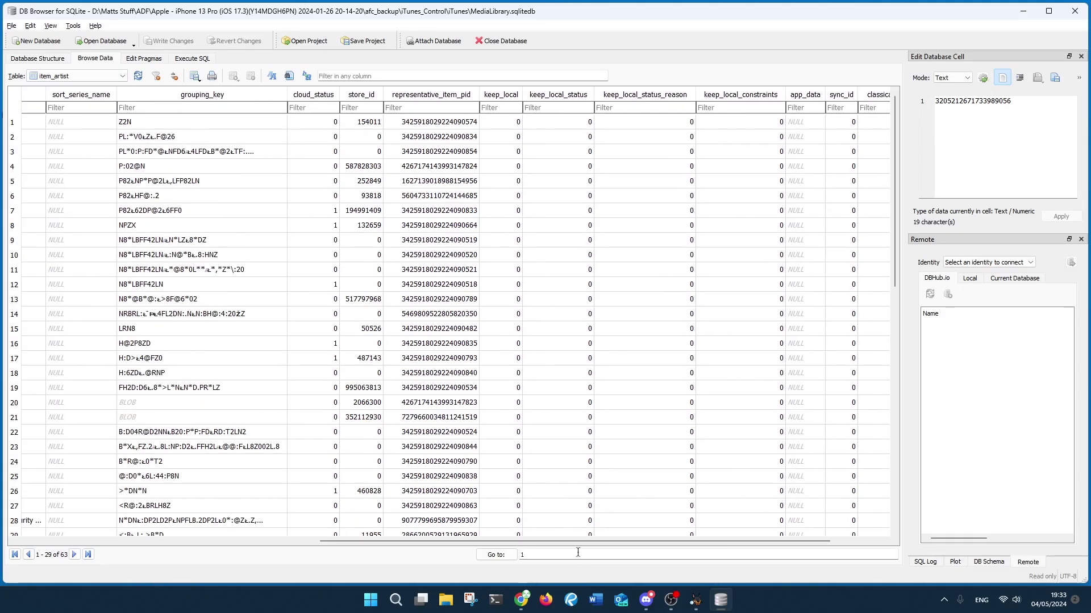
pyautogui.moveTo(575, 542); pyautogui.dragTo(227, 523)
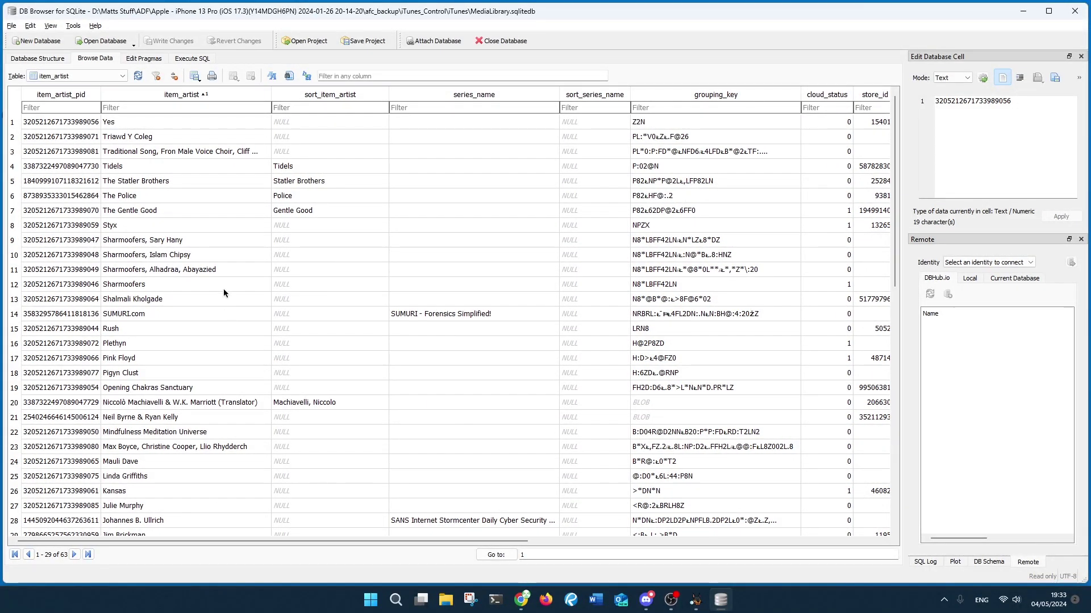